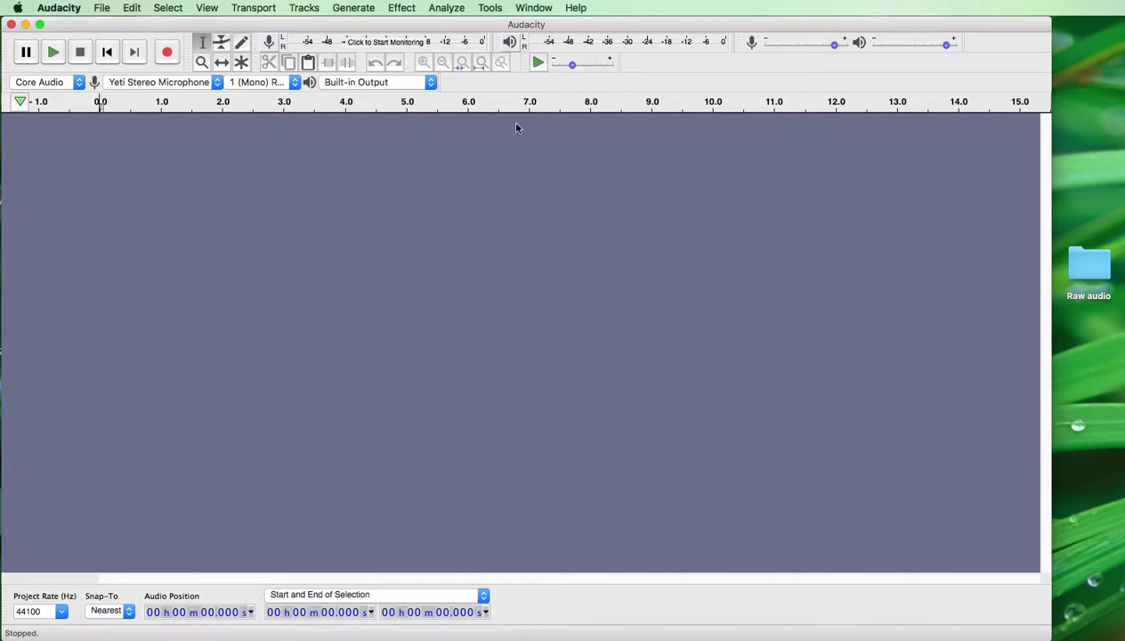
Step: Start monitoring the microphone input level and slightly lower the recording volume
left_click(376, 43)
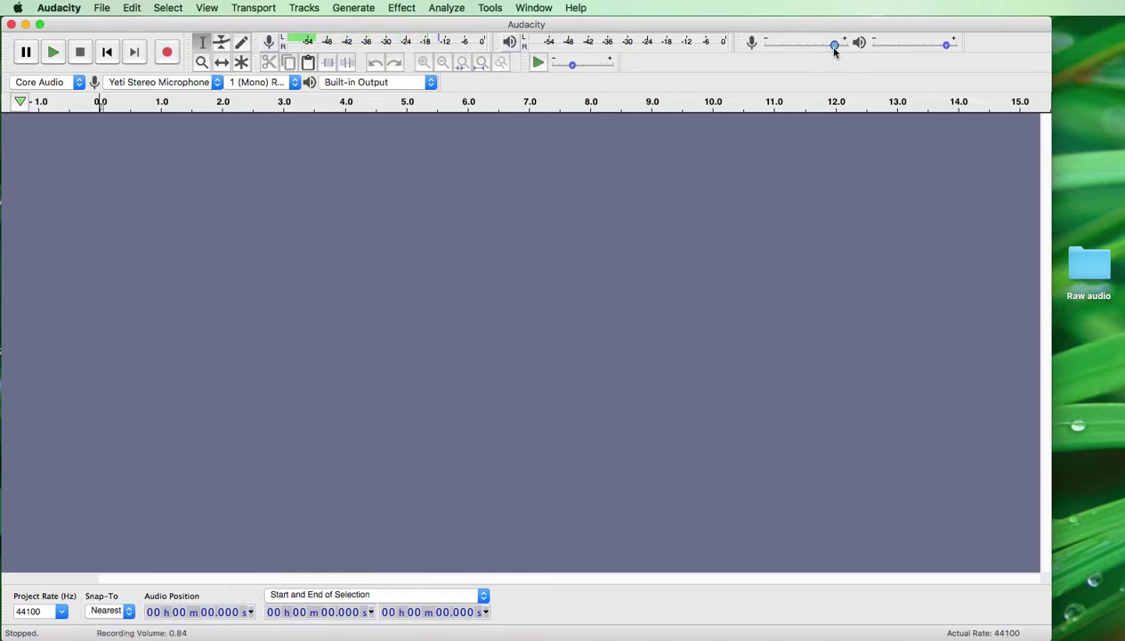
mouse_move(835, 48)
mouse_move(835, 48)
left_mouse_down()
mouse_move(782, 57)
mouse_move(842, 57)
mouse_move(790, 59)
mouse_move(832, 60)
left_mouse_up()
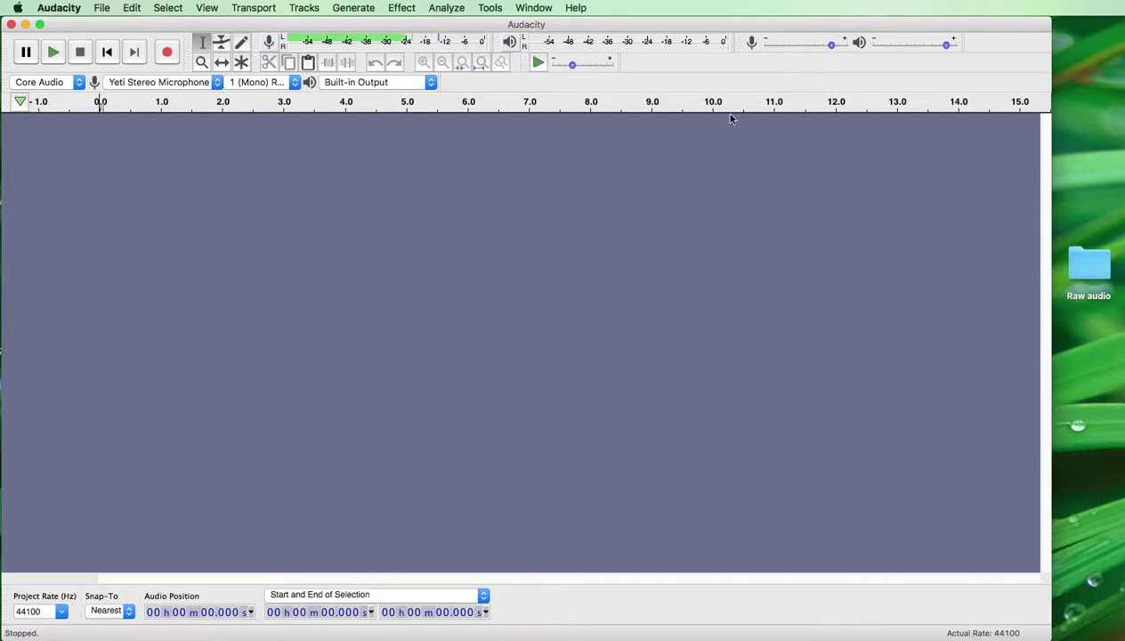
Step: Check the Yeti Stereo Microphone as recording device and choose 1 (Mono) Recording Channel
left_click(216, 82)
left_click(216, 83)
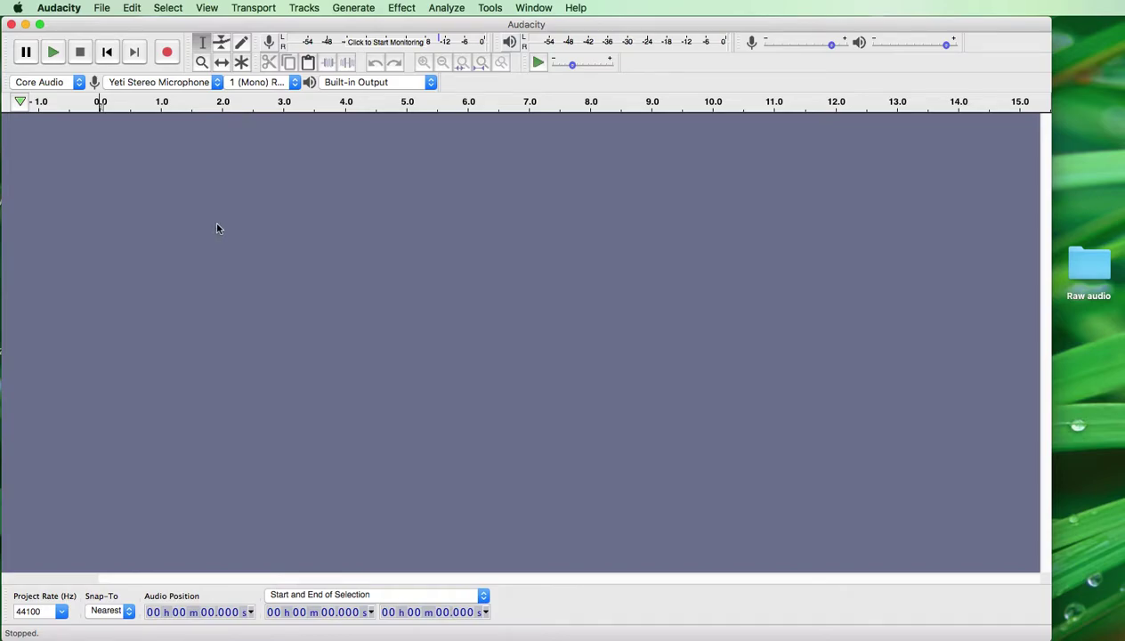
left_click(296, 83)
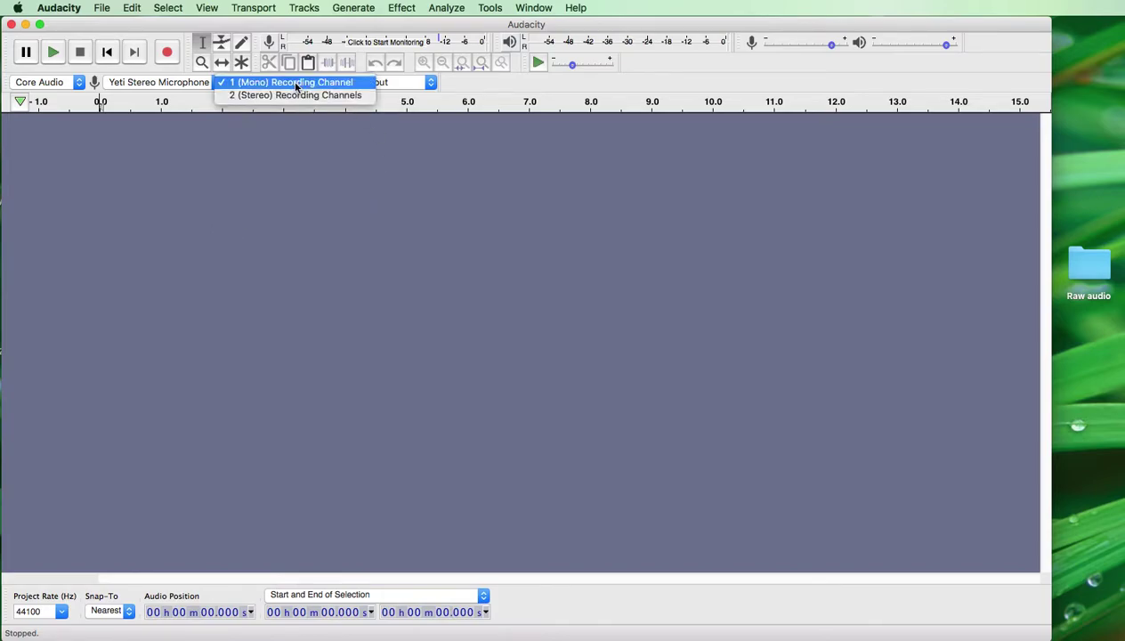
left_click(297, 83)
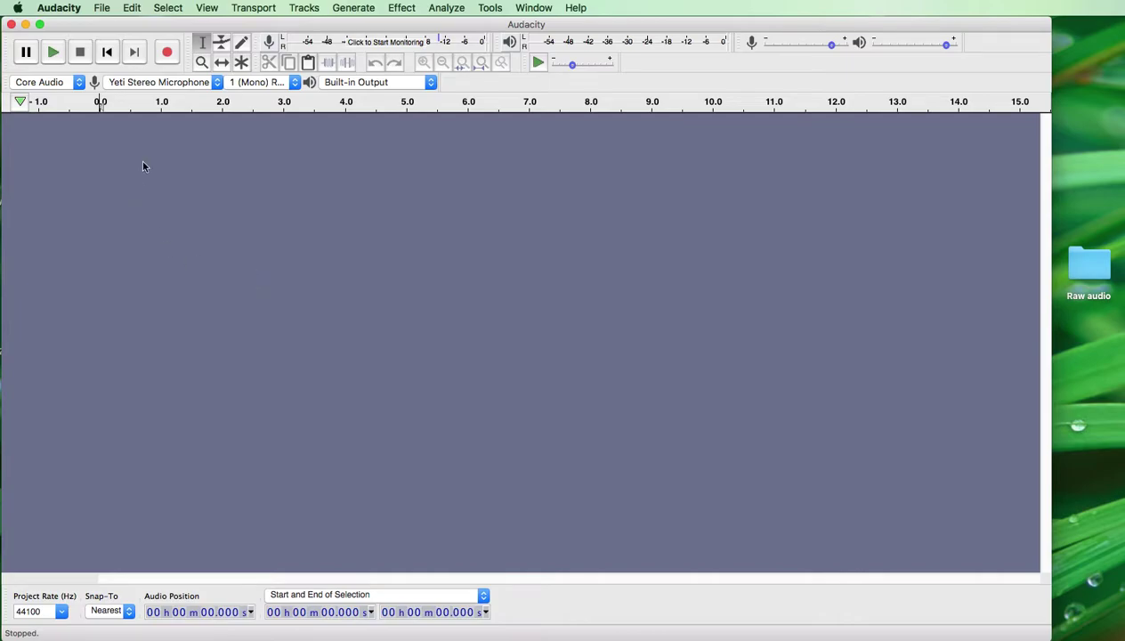
Step: Record a voice test of about 8.5 seconds on a new mono track
left_click(168, 54)
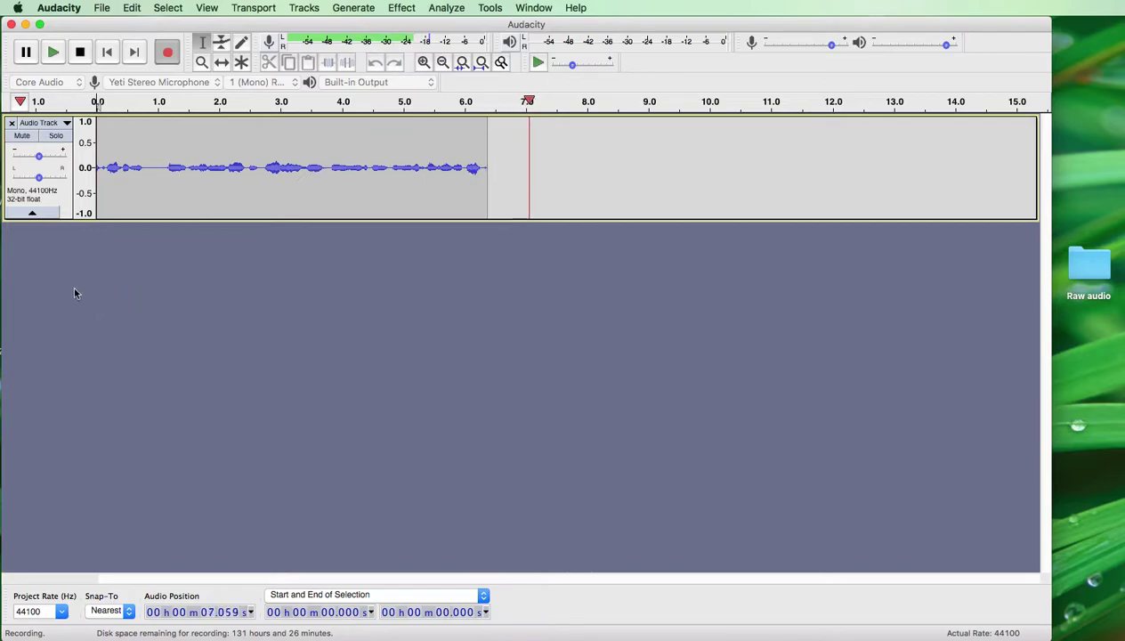
left_click(79, 53)
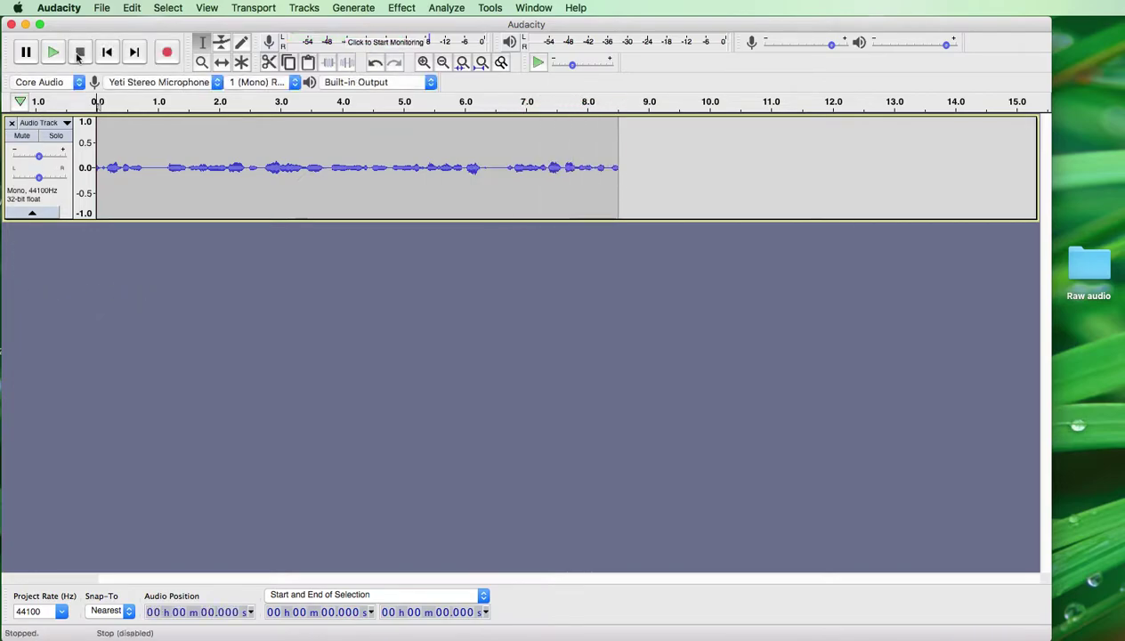
Step: Normalize the whole voice recording to a peak amplitude of -1.0 dB with DC offset removal
left_click_drag(98, 147, 630, 179)
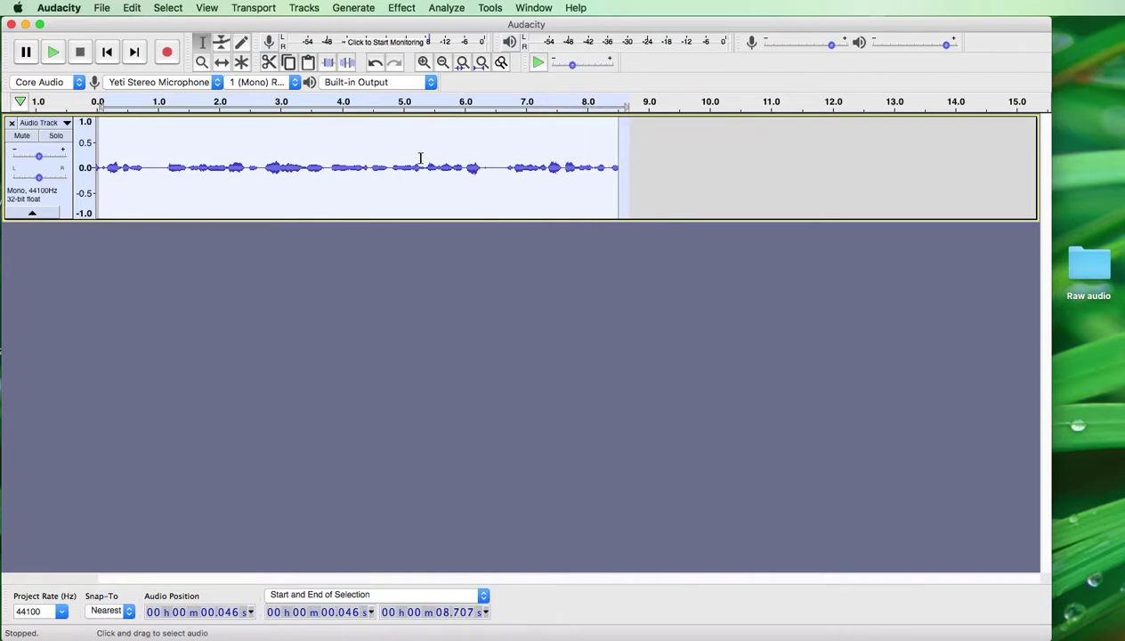
left_click(403, 9)
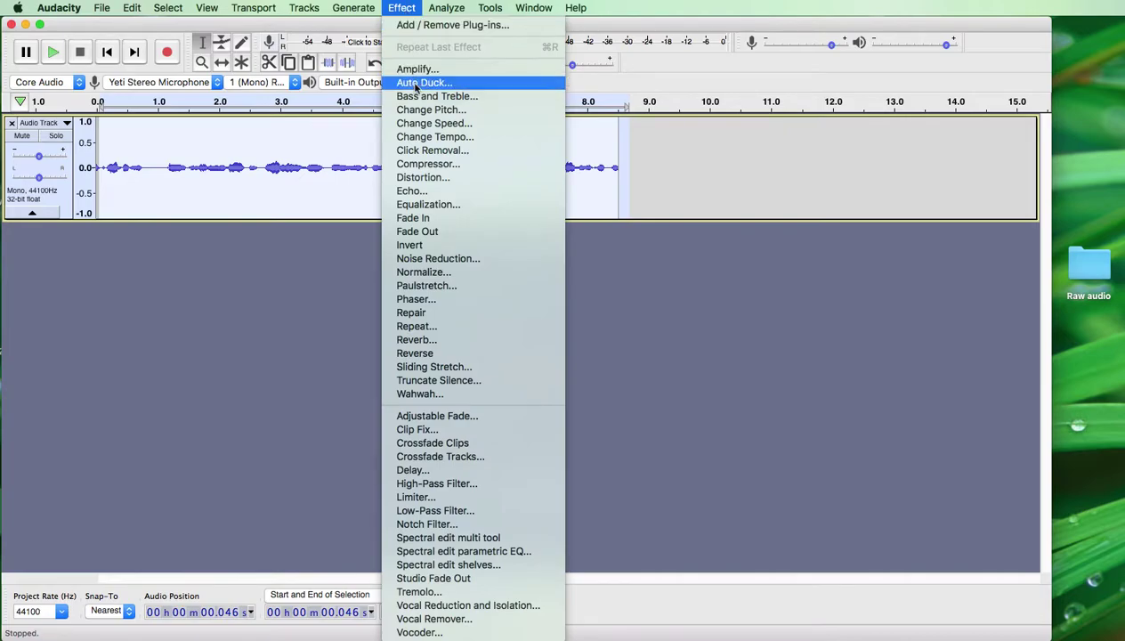
left_click(415, 272)
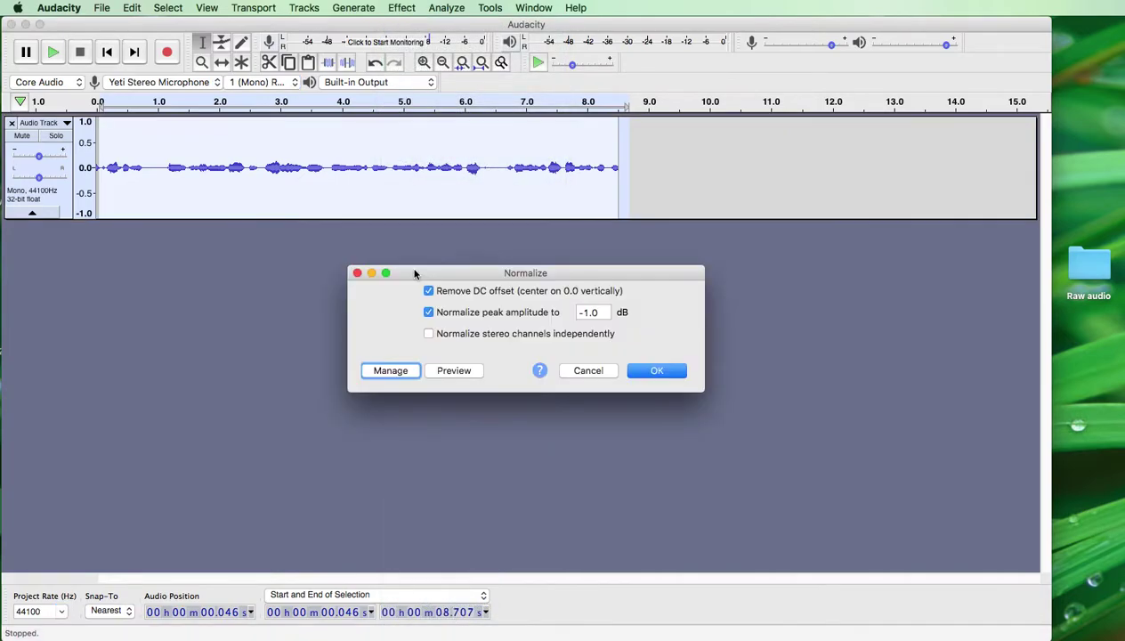
left_click(661, 372)
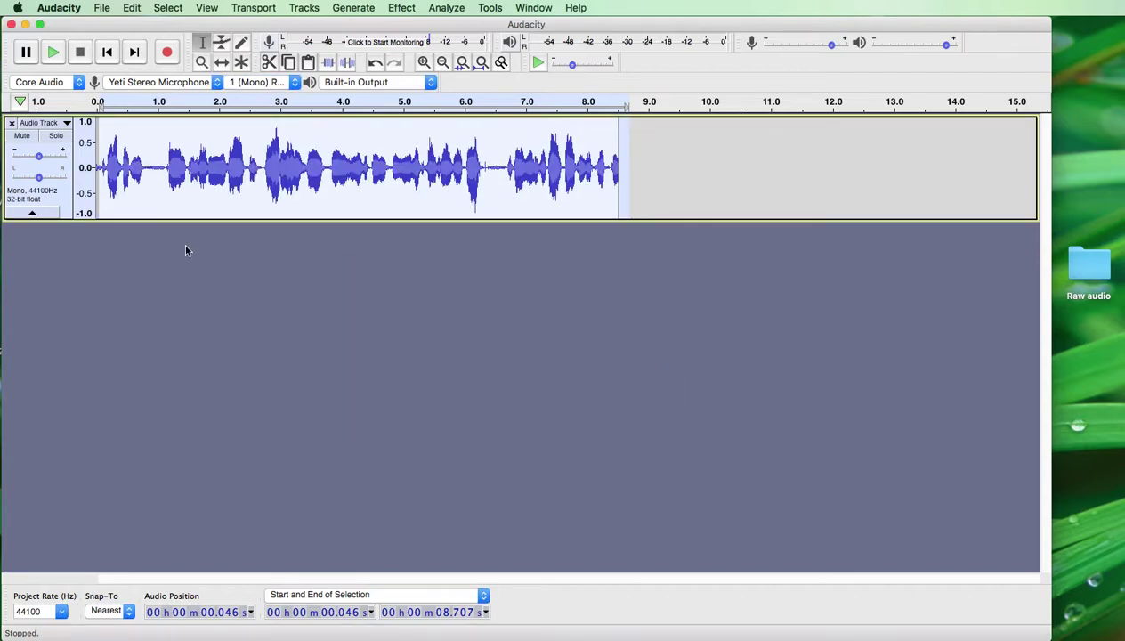
Step: Play back the normalized recording from about 0.7 seconds and remove its track from the project
left_click(141, 129)
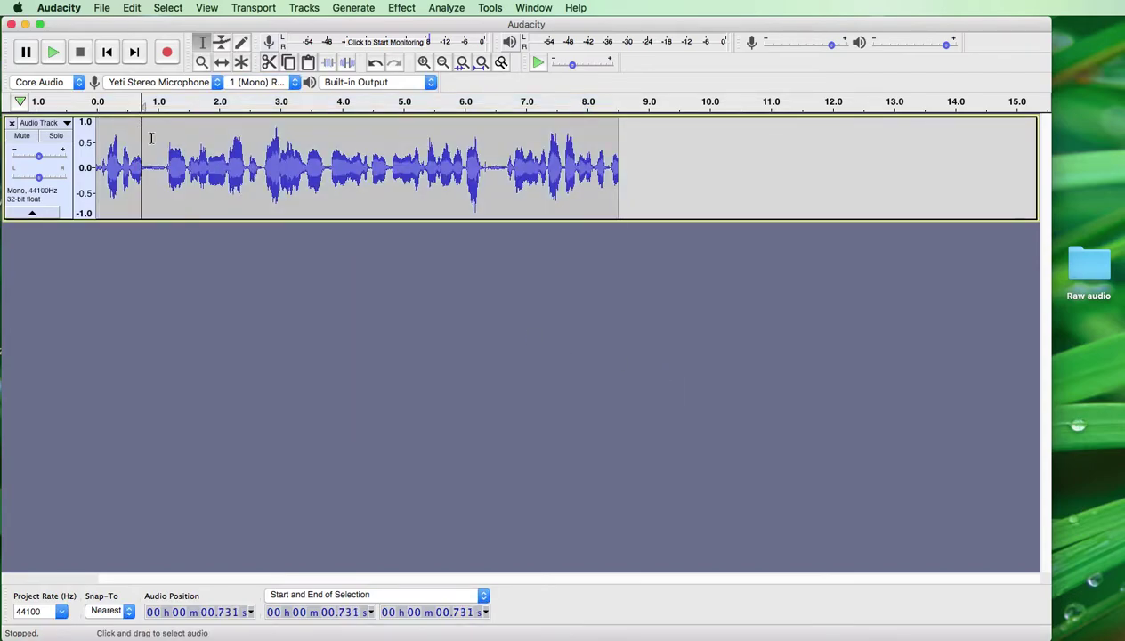
key("space")
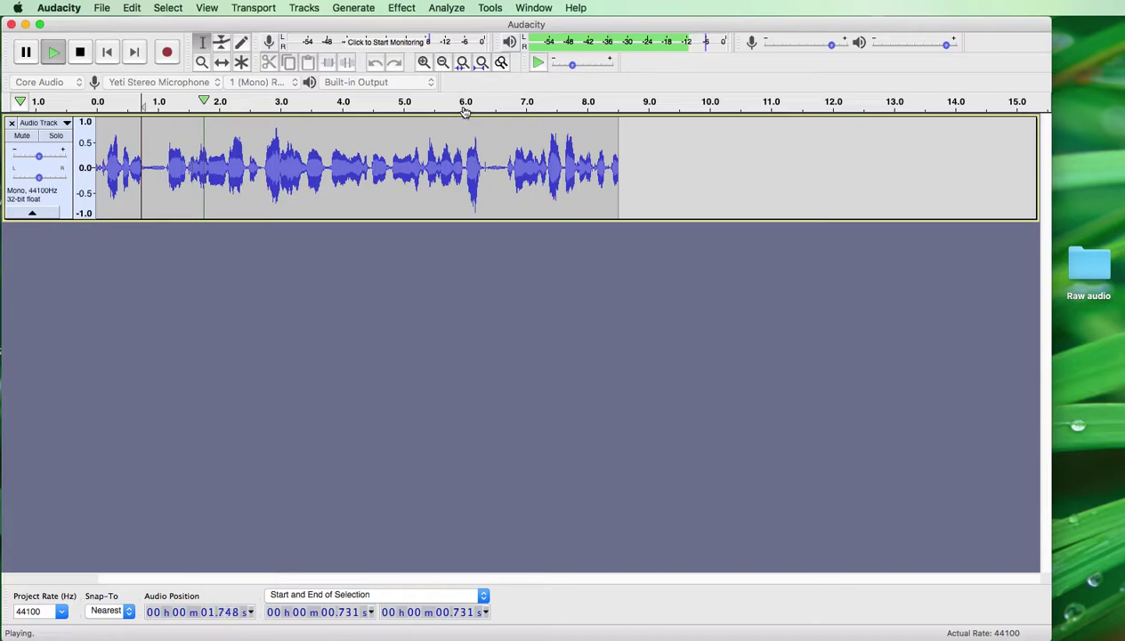
key("space")
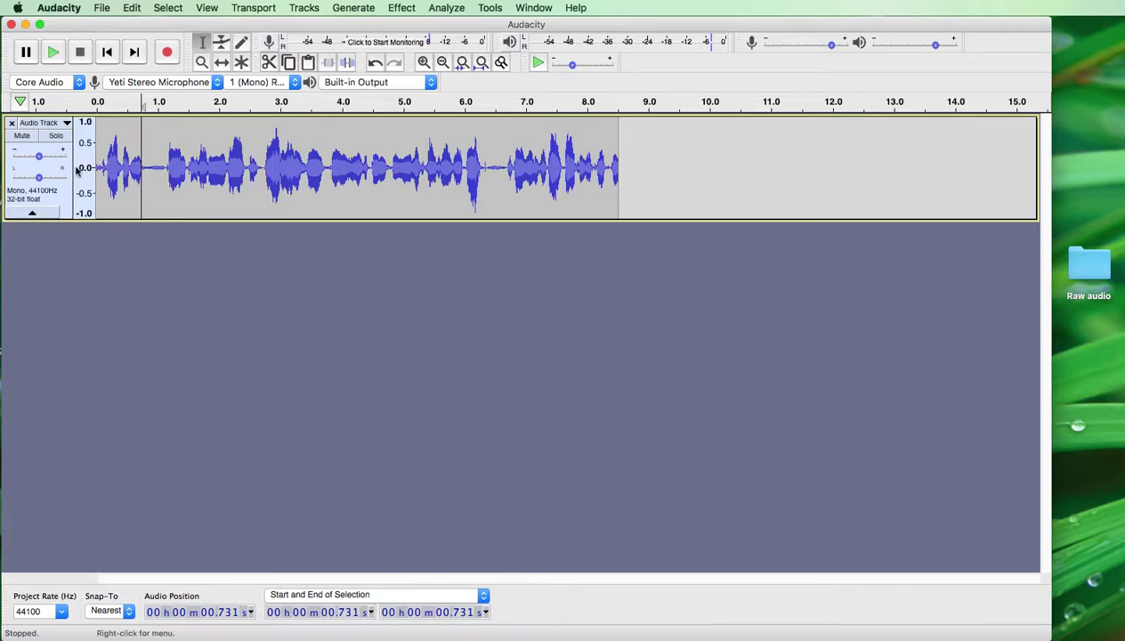
left_click(12, 124)
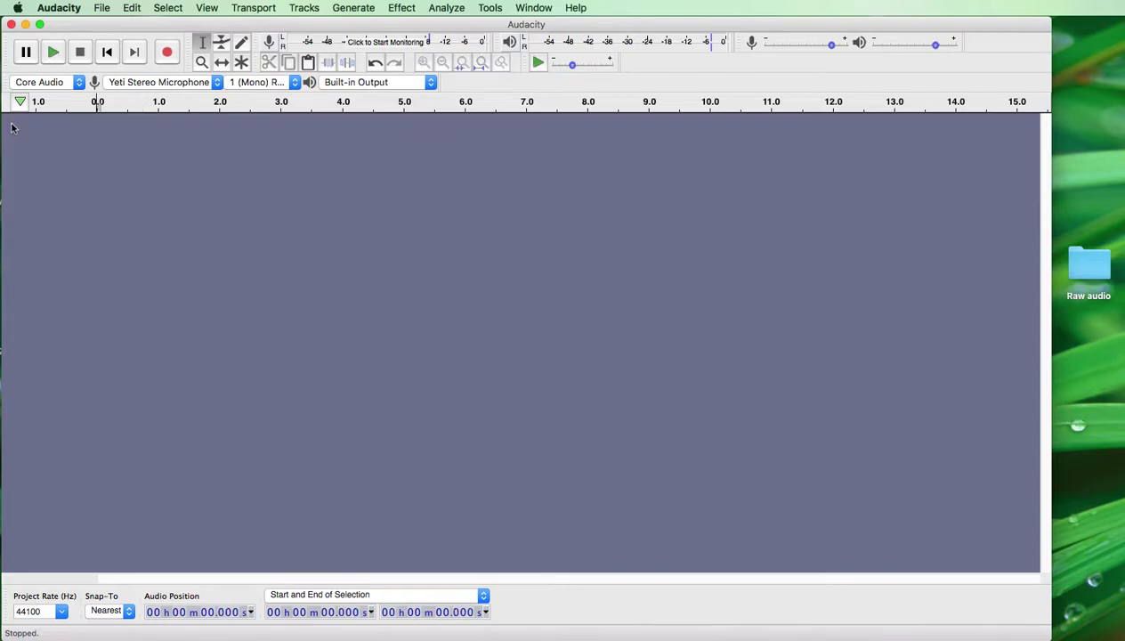
Step: Import Music.wav and the show intro voice-over MP3 from the Raw audio folder as two separate tracks
double_click(1085, 272)
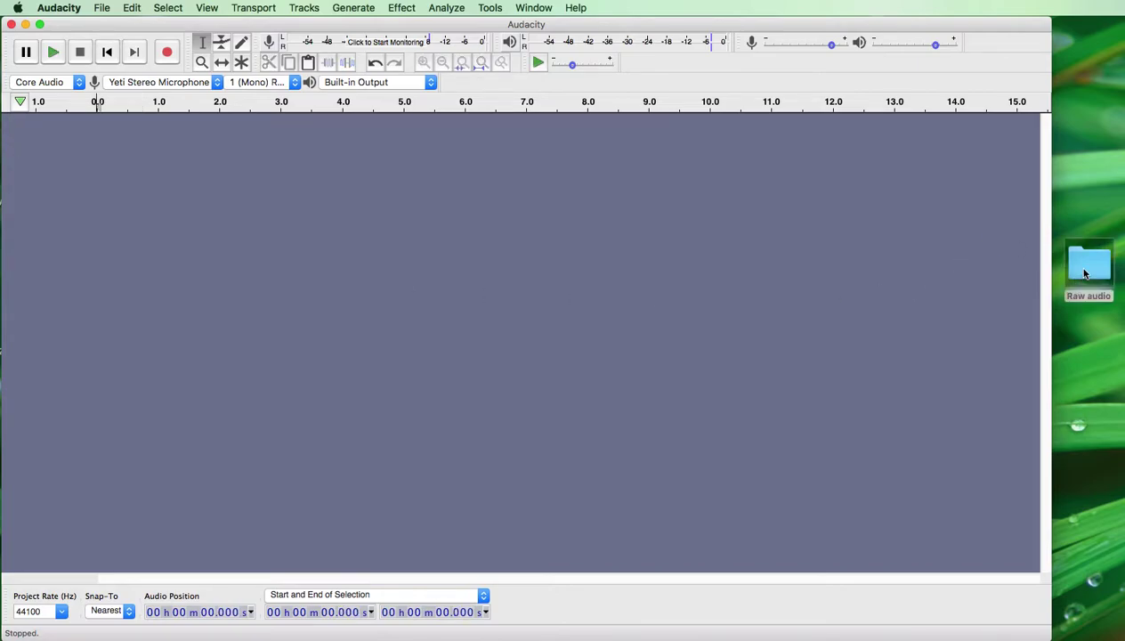
mouse_move(515, 481)
left_click_drag(515, 481, 210, 175)
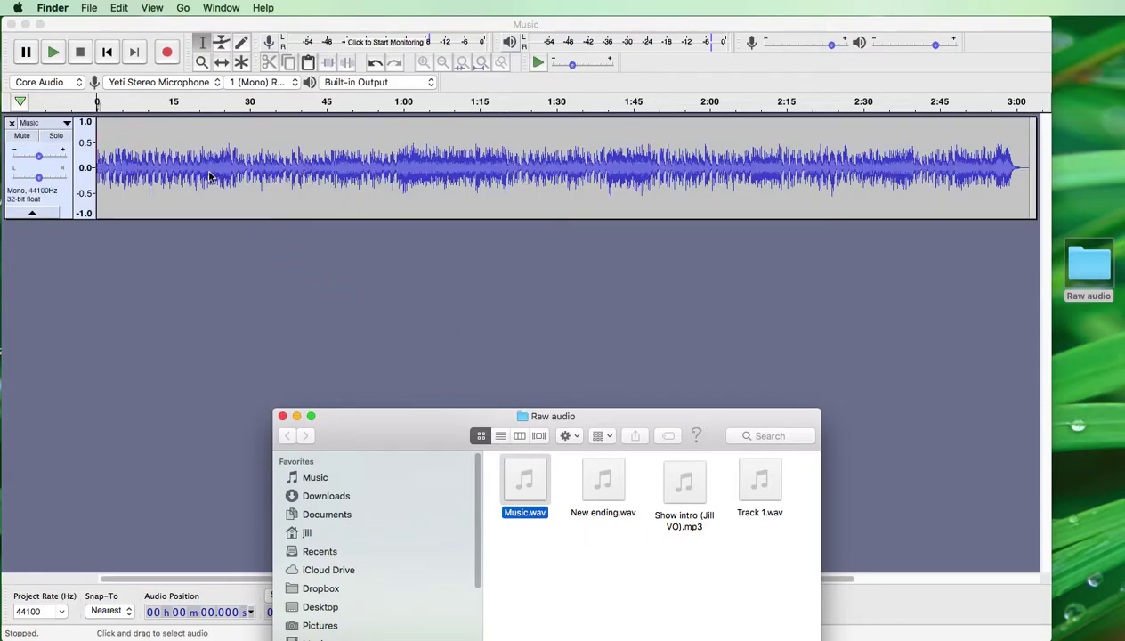
mouse_move(672, 470)
left_click_drag(672, 470, 407, 299)
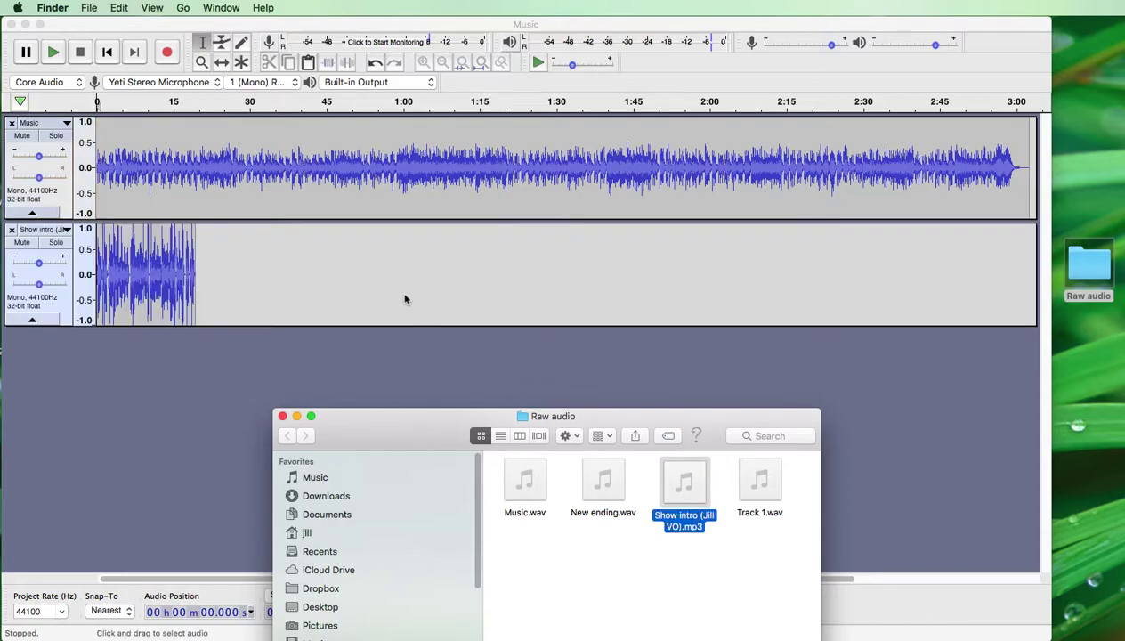
left_click(282, 416)
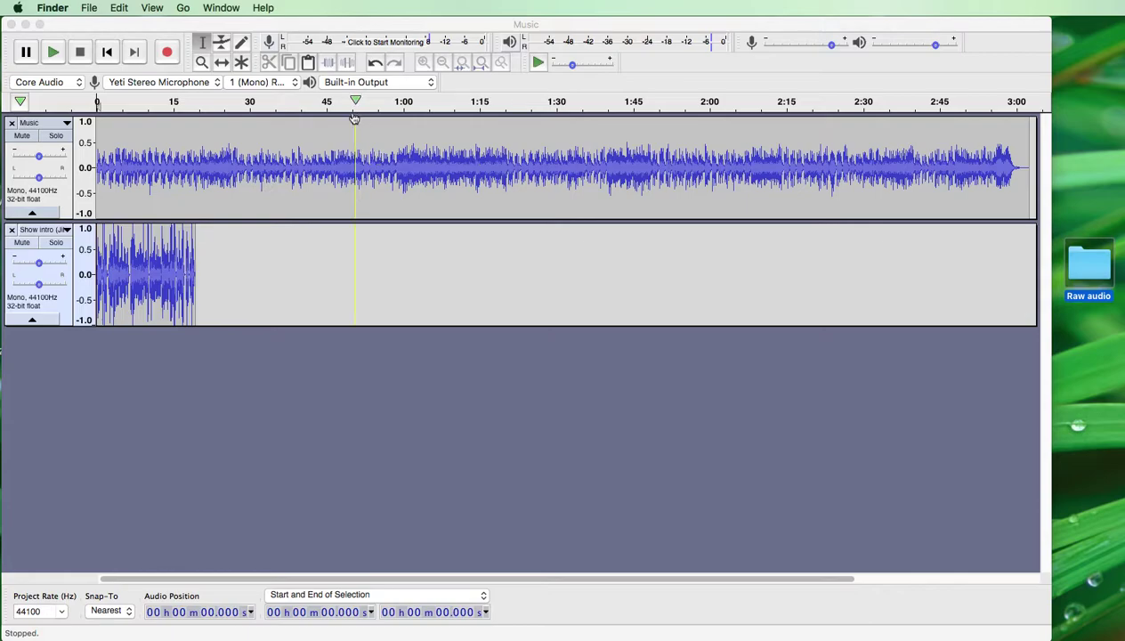
Step: Play a short part of the music track from about 38 seconds to check its level
left_click(288, 148)
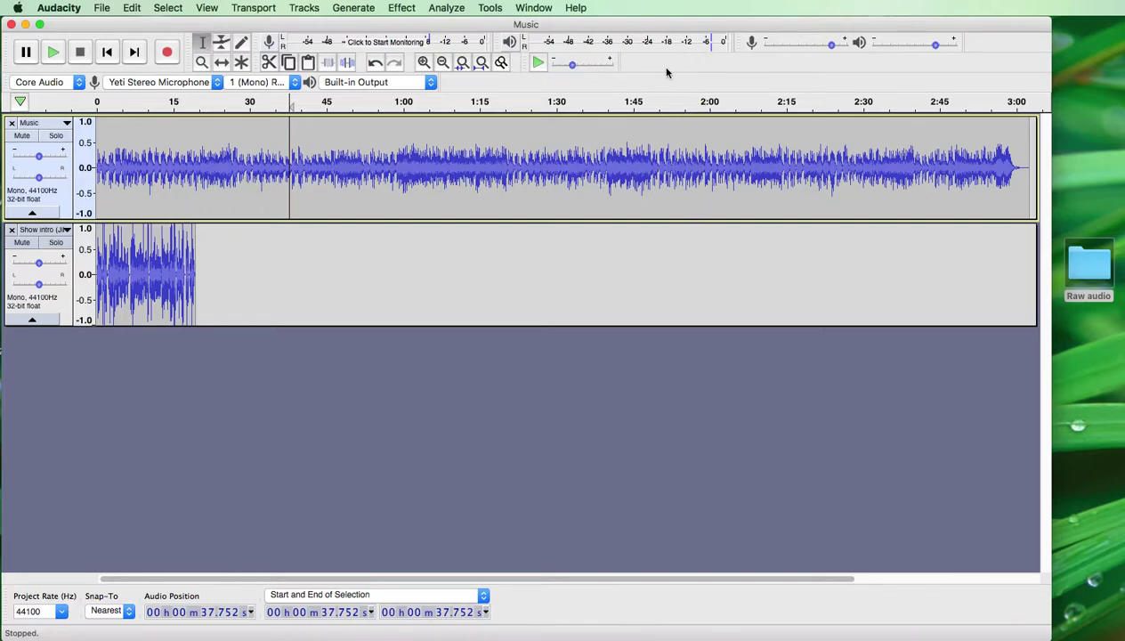
key("space")
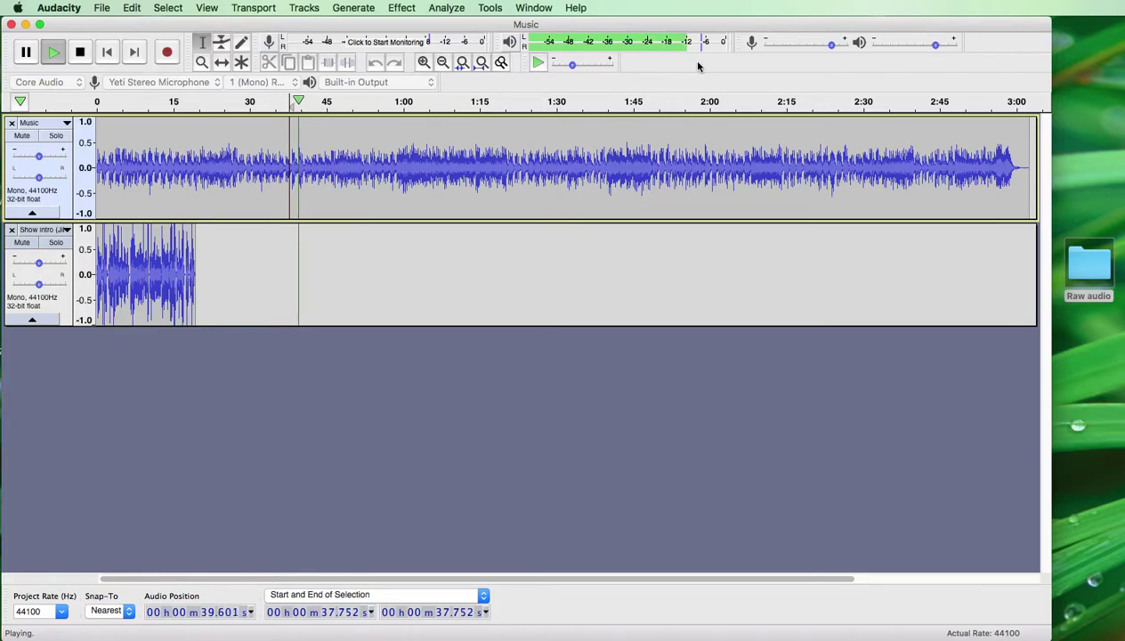
key("space")
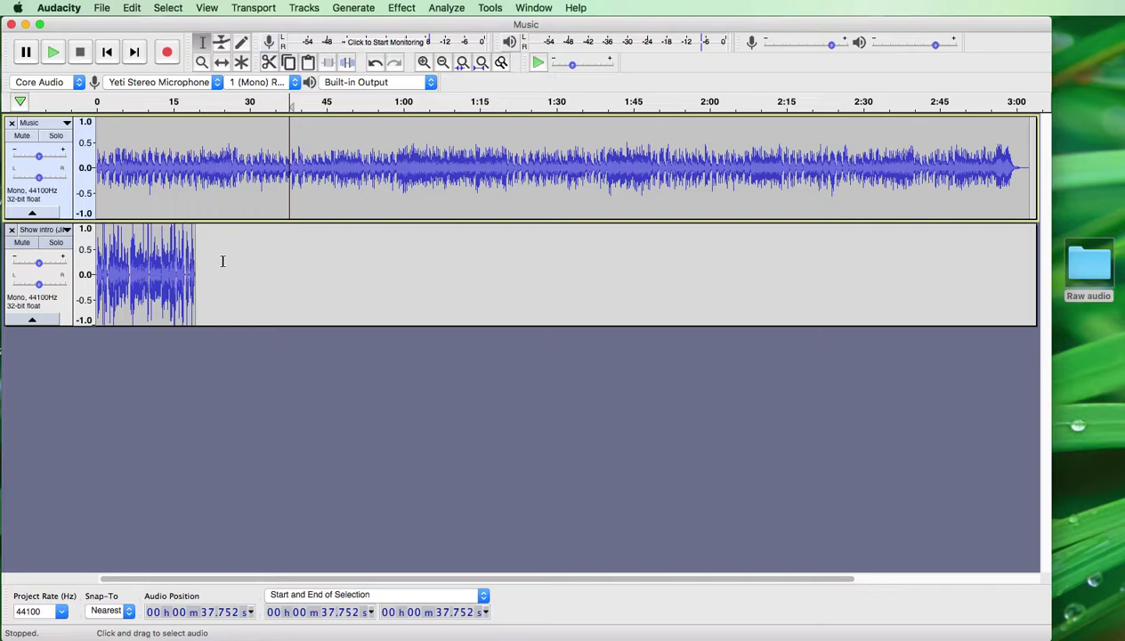
Step: Select the entire show intro clip and reduce its volume with the Amplify effect
left_click_drag(220, 261, 75, 267)
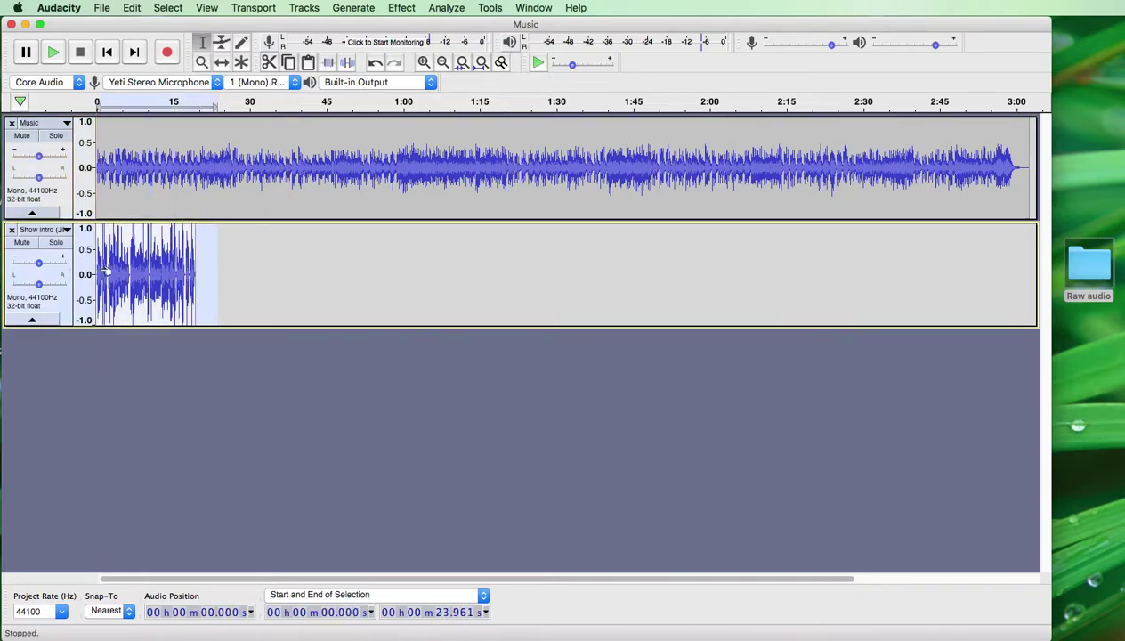
left_click(402, 8)
left_click(415, 69)
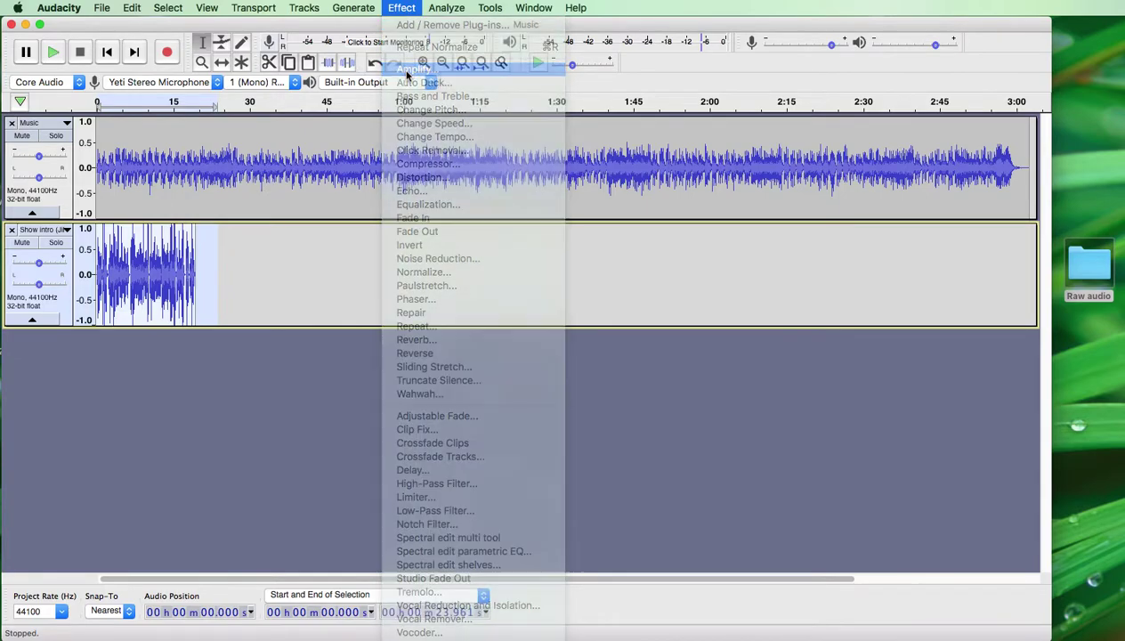
left_click_drag(524, 307, 501, 310)
left_click(650, 381)
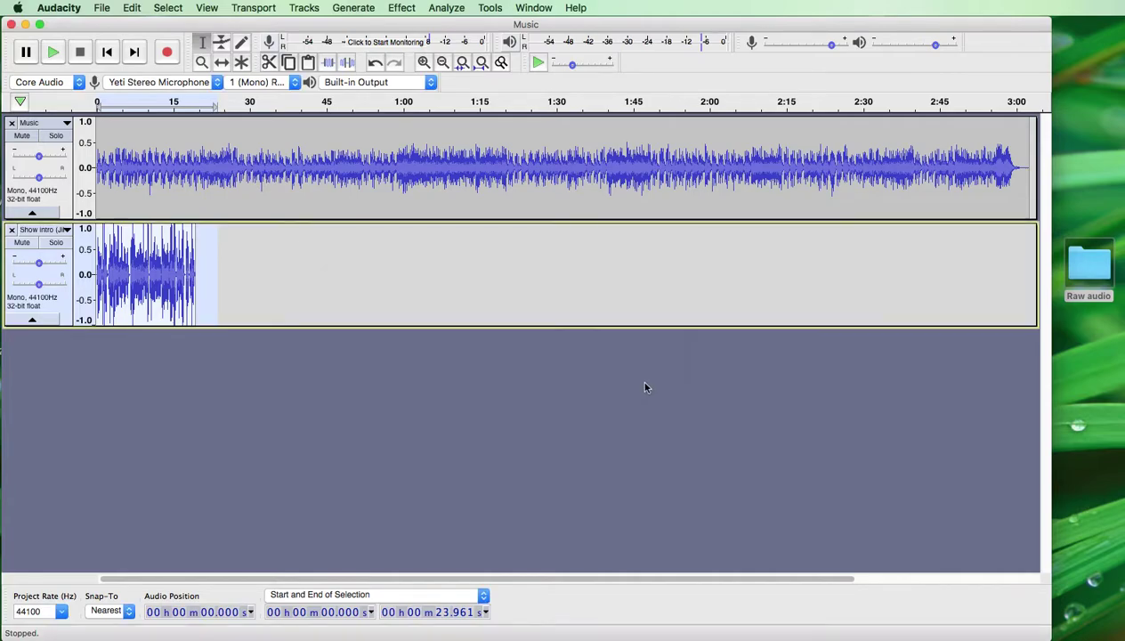
Step: Play both tracks together from about 4.6 seconds to compare the voice and music levels
left_click(120, 241)
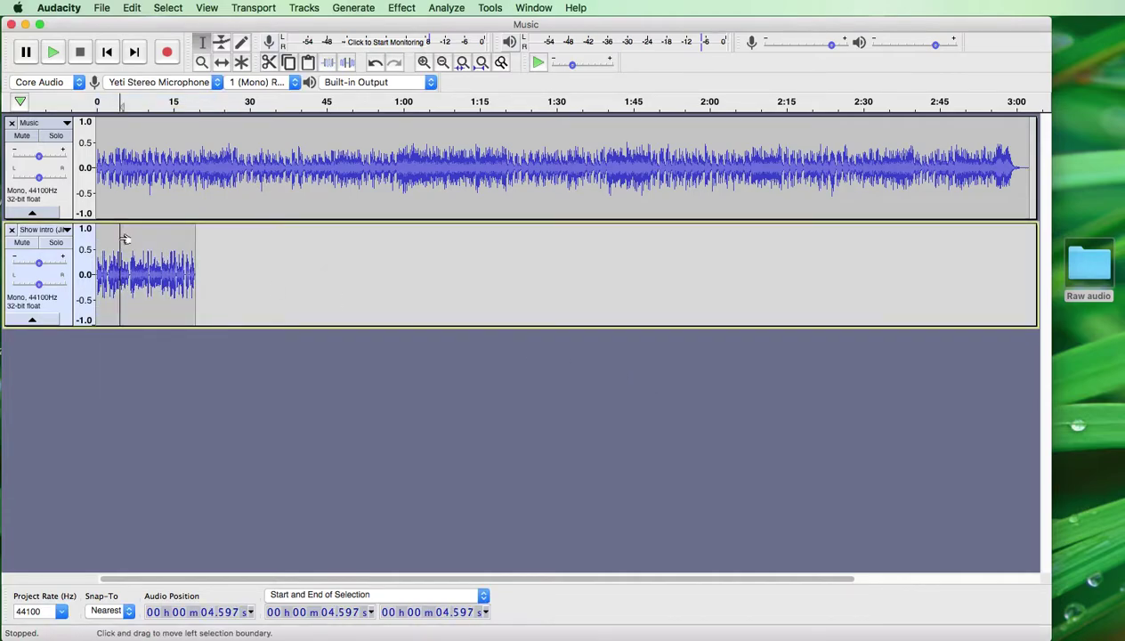
key("space")
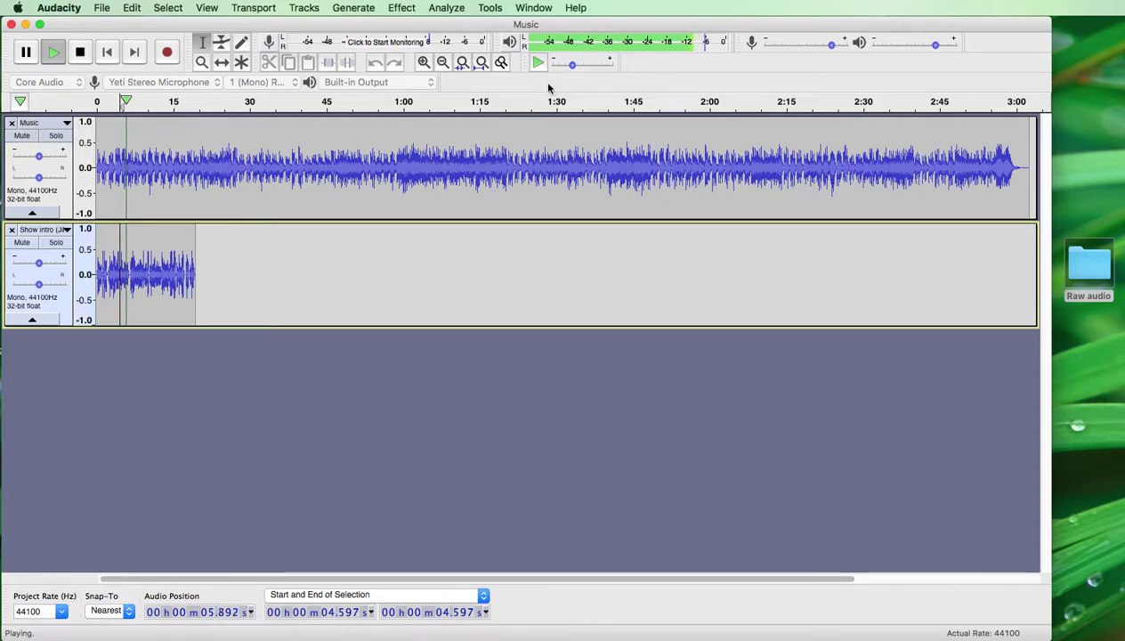
key("space")
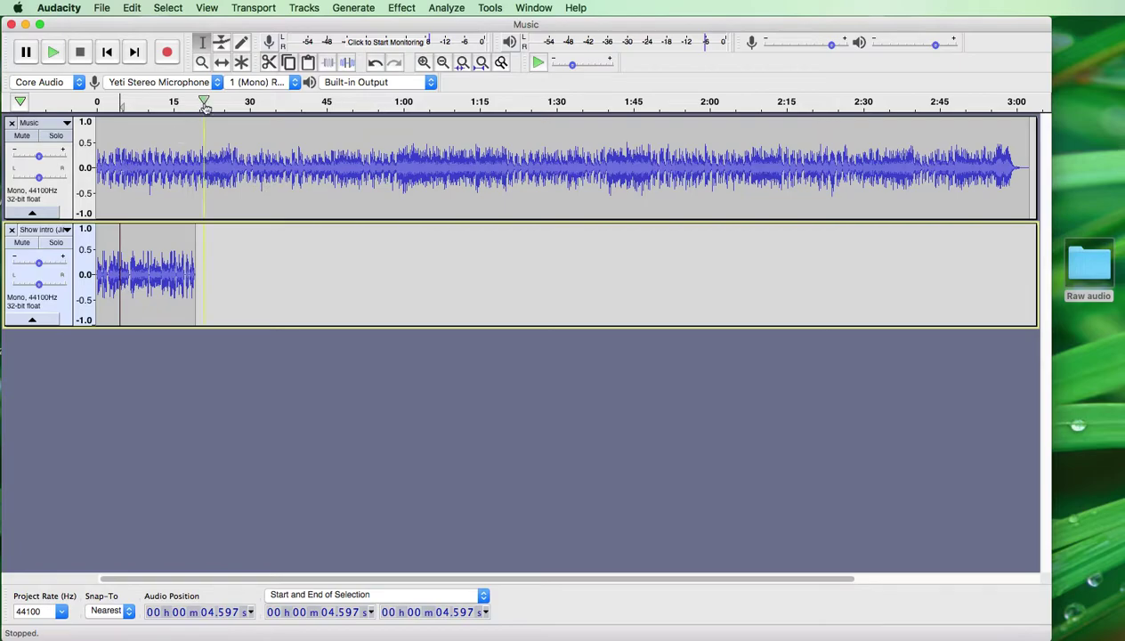
Step: Shift the show intro clip along the timeline so that it starts at about 16 seconds
left_click(223, 63)
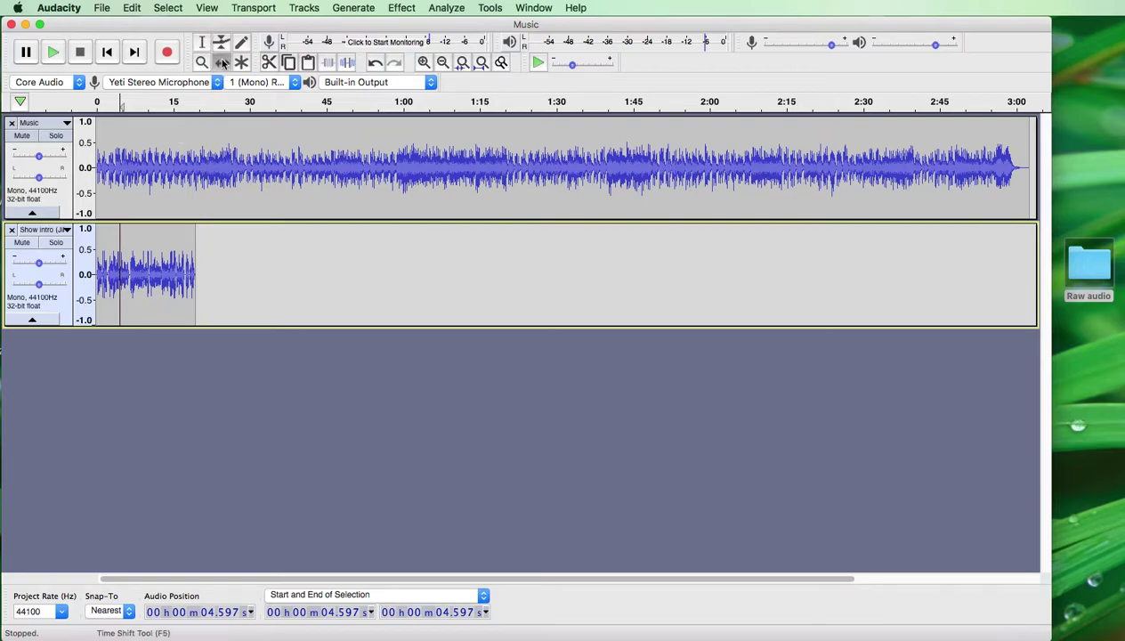
left_click_drag(105, 239, 187, 246)
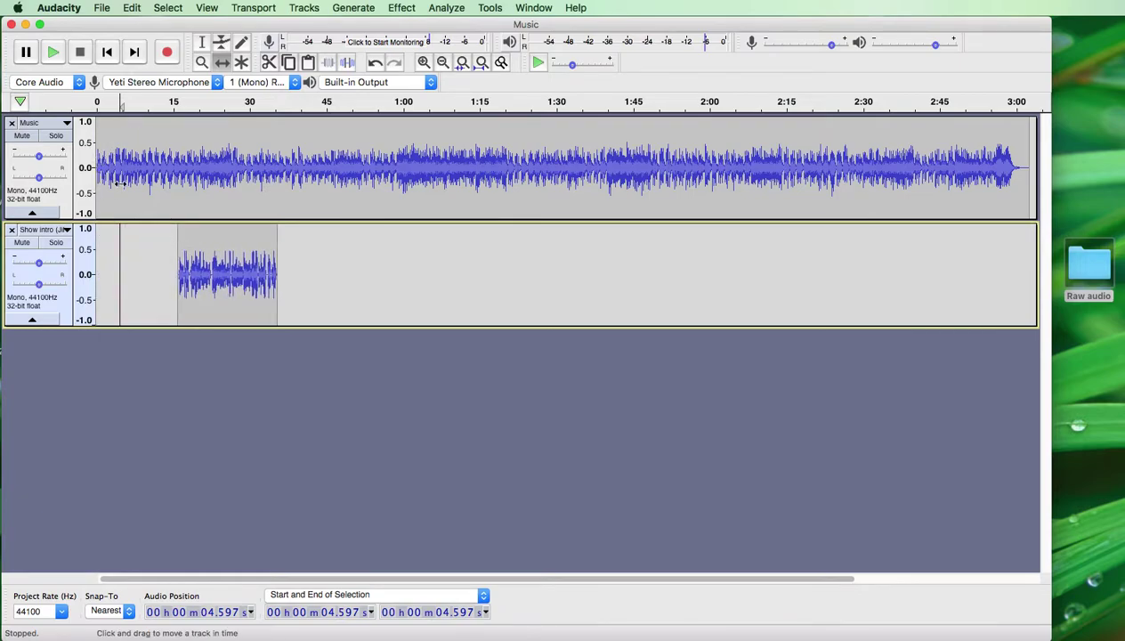
Step: Examine the opening of both tracks more closely and play the project from the very beginning
left_click(202, 62)
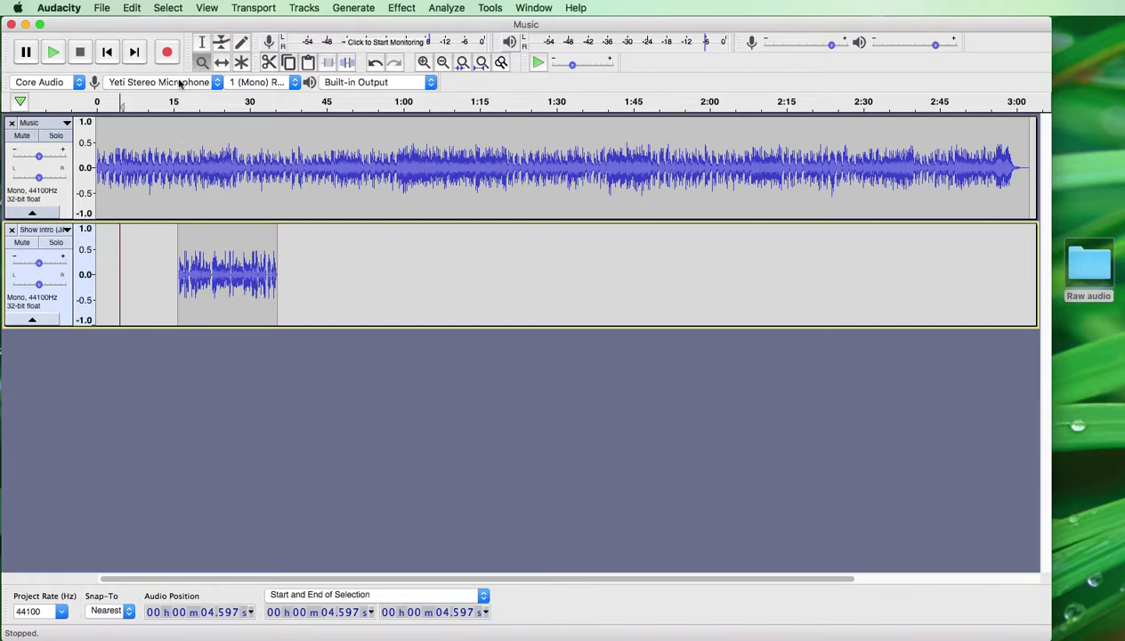
left_click(135, 140)
left_click(133, 141)
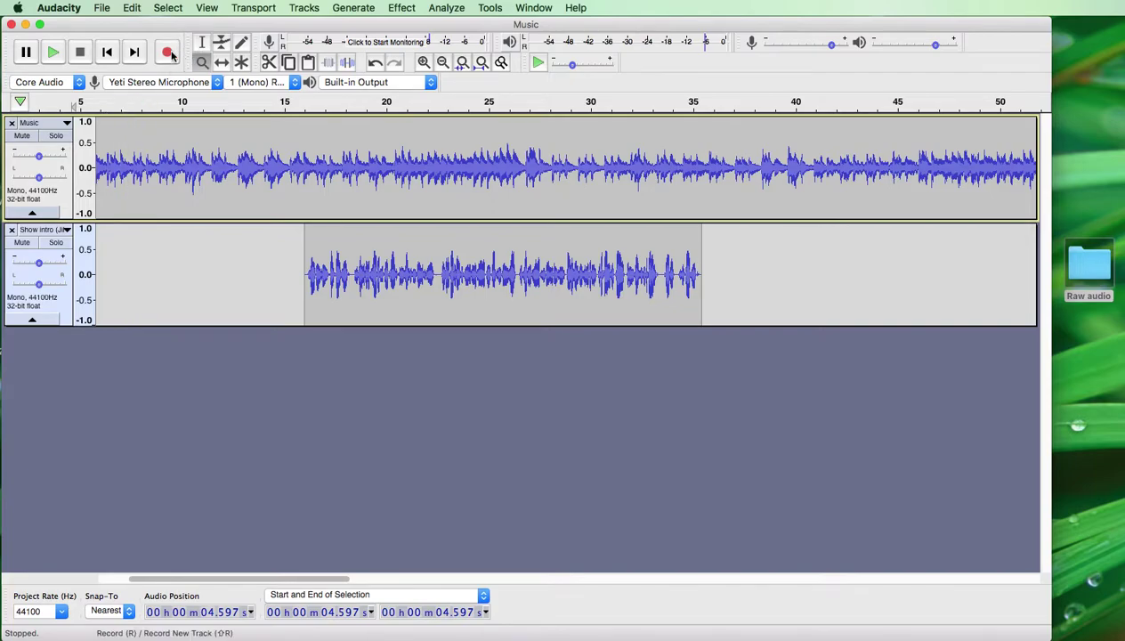
left_click(107, 52)
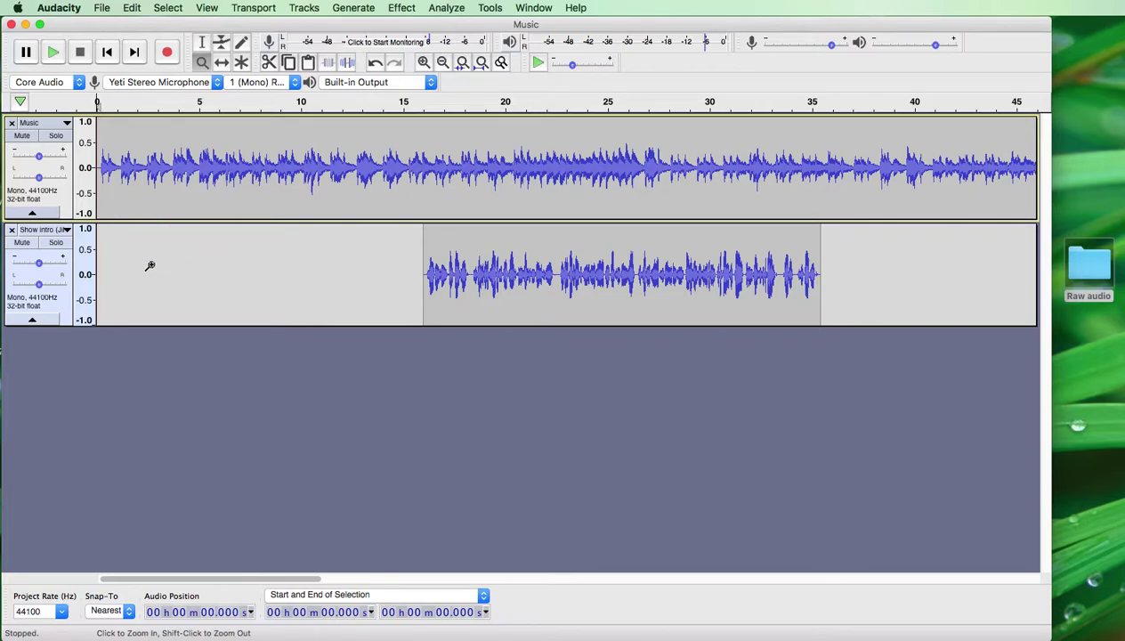
key("space")
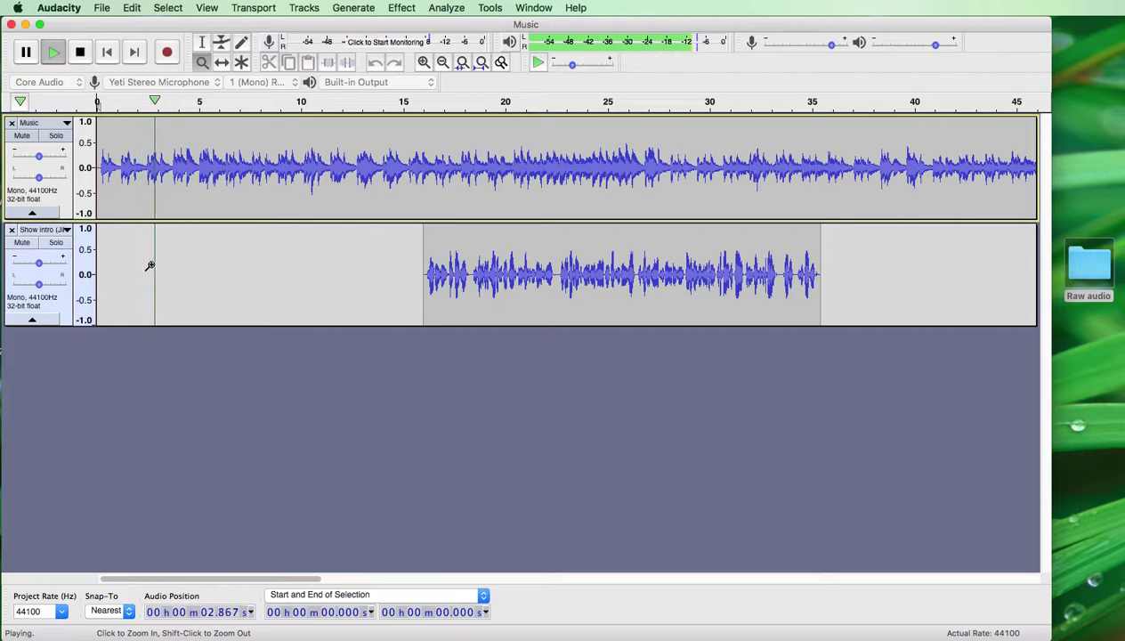
key("space")
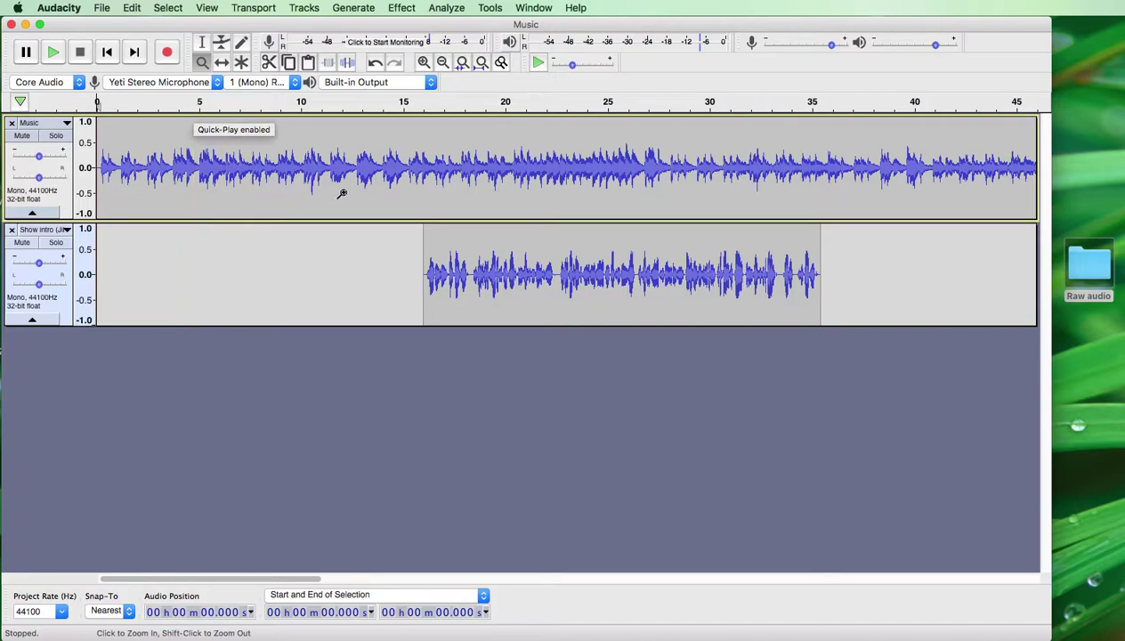
Step: Shift the show intro clip to start at about 4.7 seconds and play both tracks from about 4.6 seconds
left_click(221, 64)
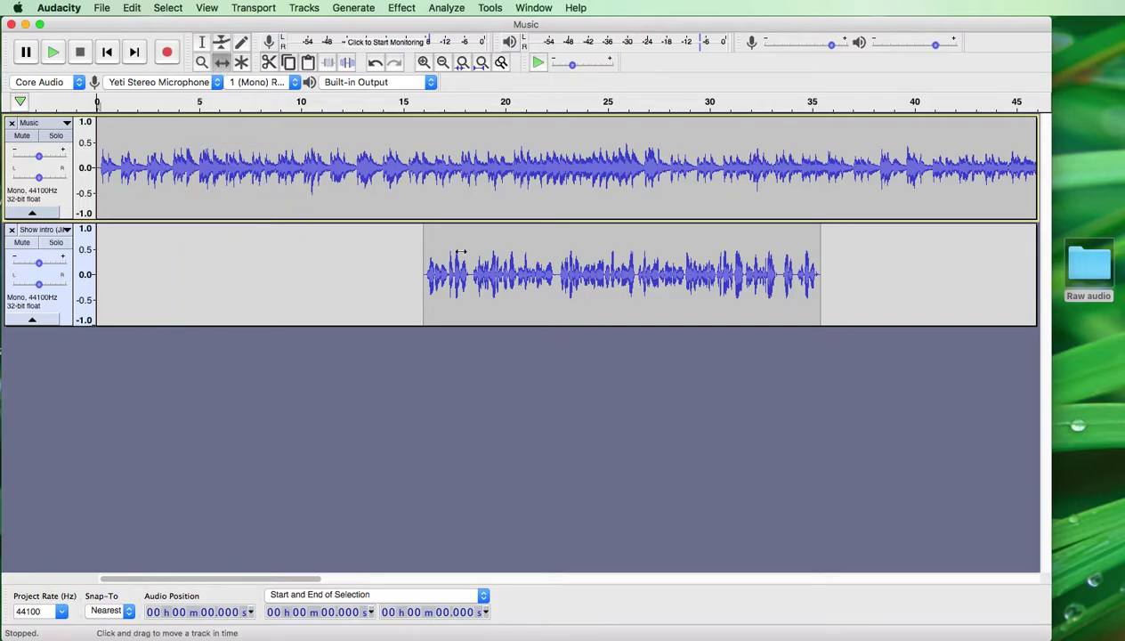
left_click_drag(481, 240, 250, 260)
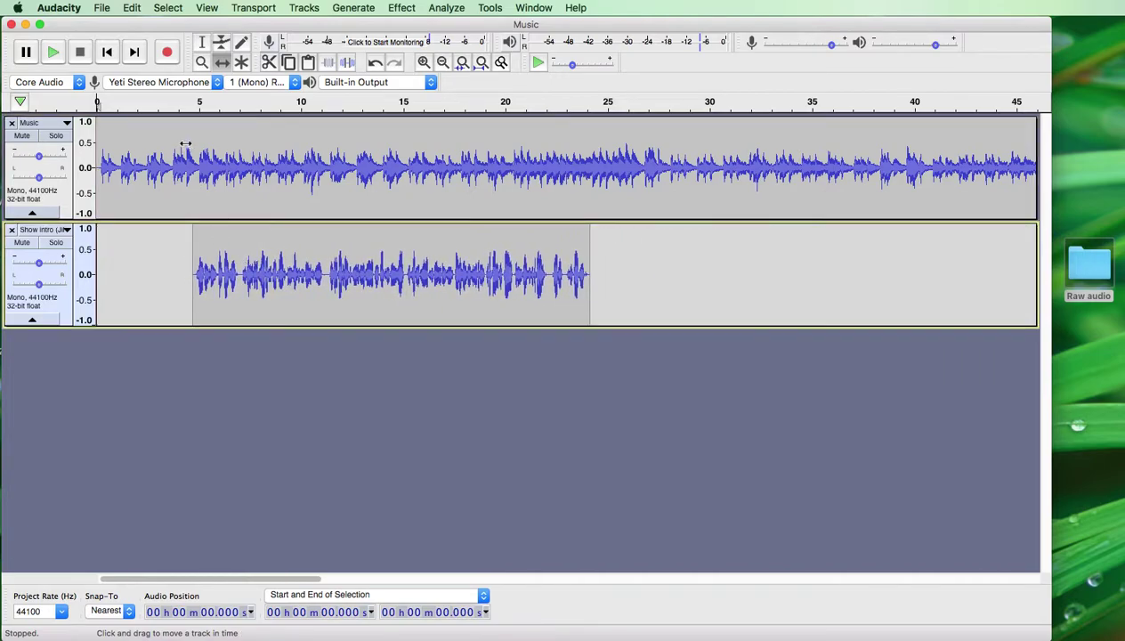
left_click(203, 45)
left_click(190, 156)
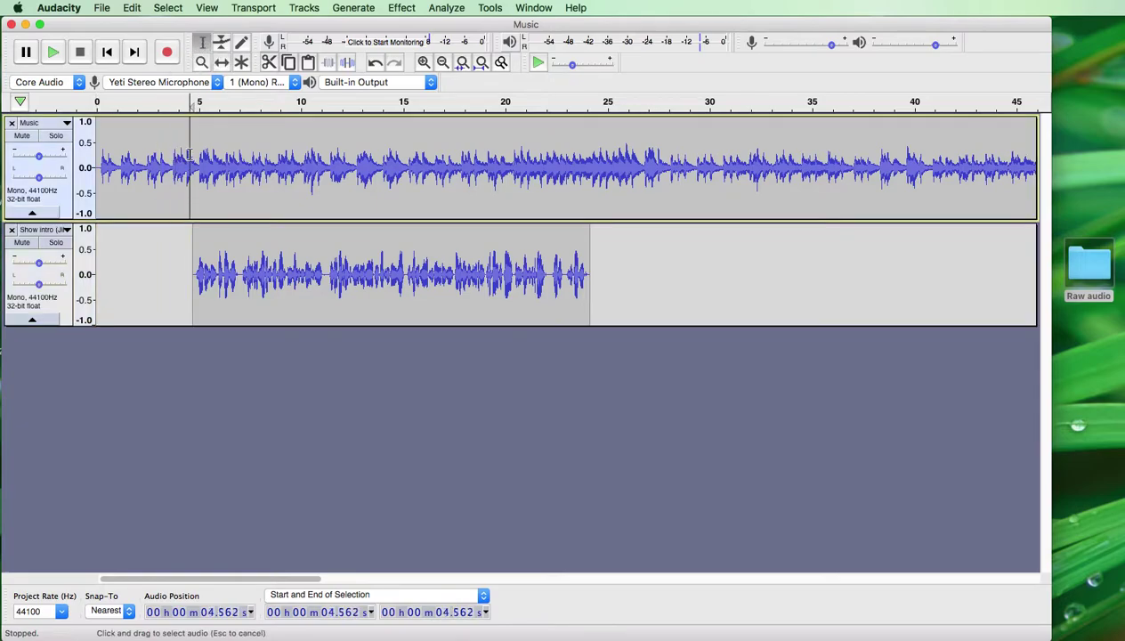
key("space")
key("space")
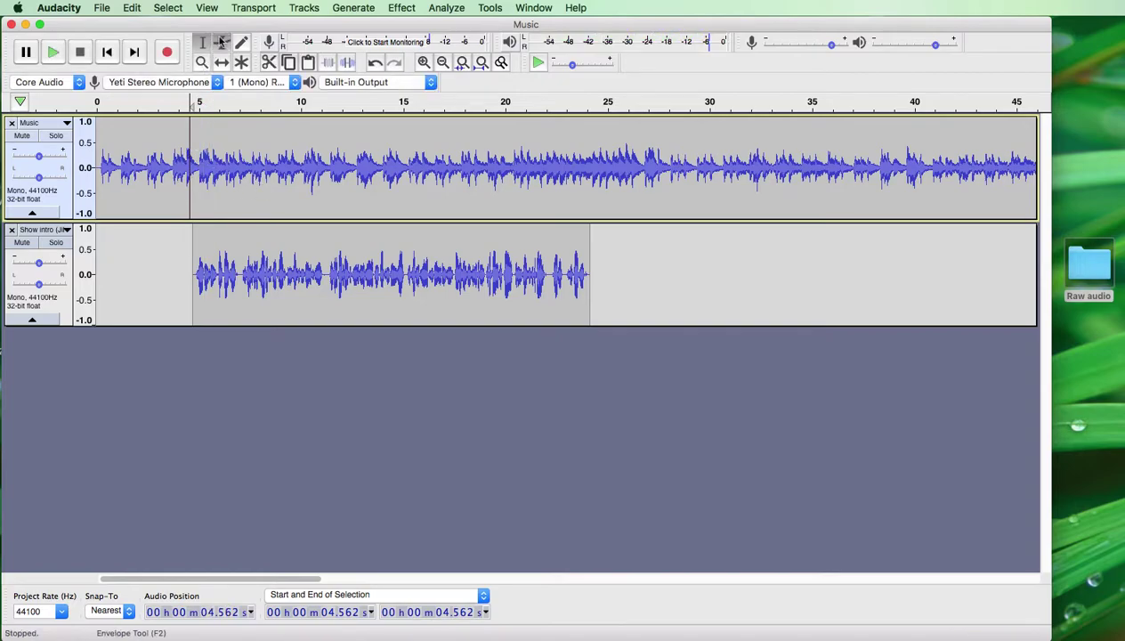
Step: Add volume envelope points to the music near 4.6 seconds so it drops to a low background level under the voice-over
left_click(221, 42)
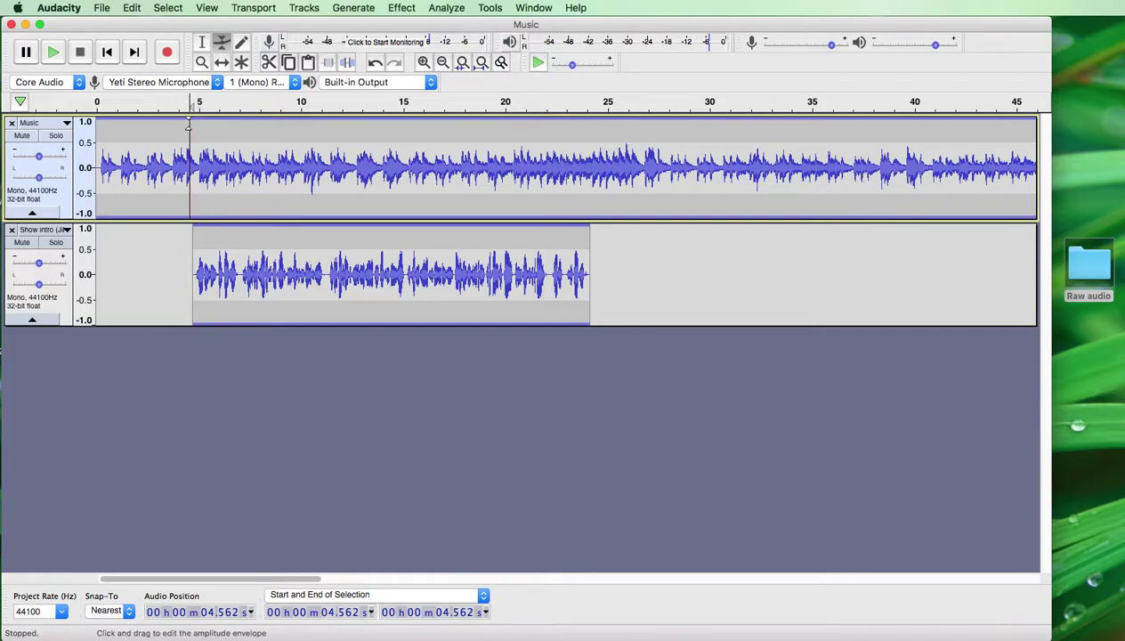
left_click(187, 127)
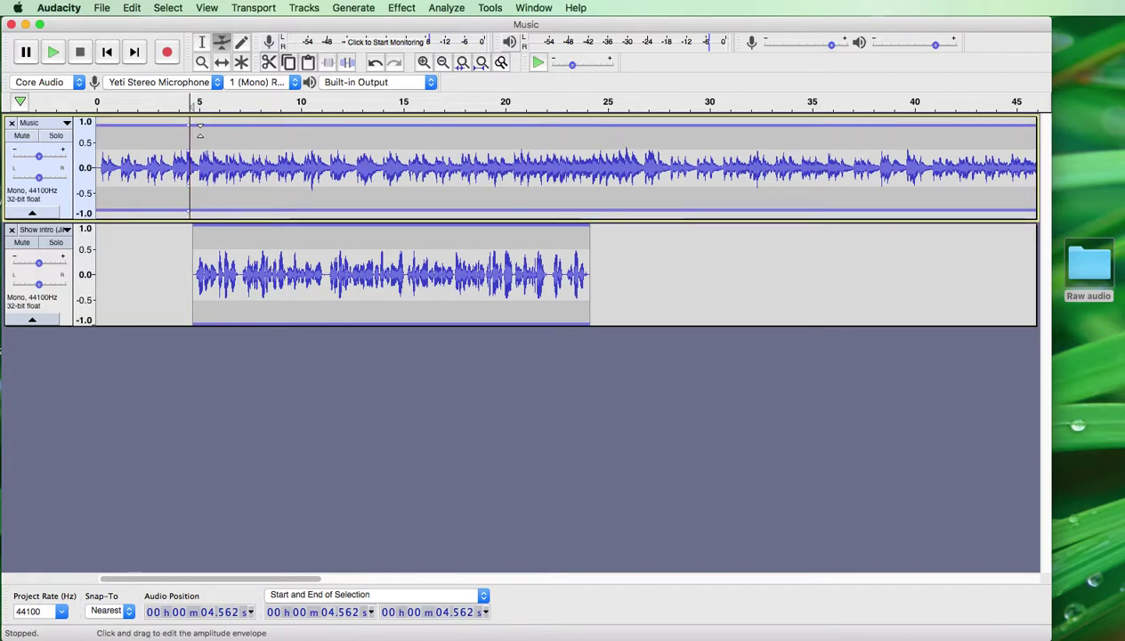
left_click_drag(201, 125, 201, 132)
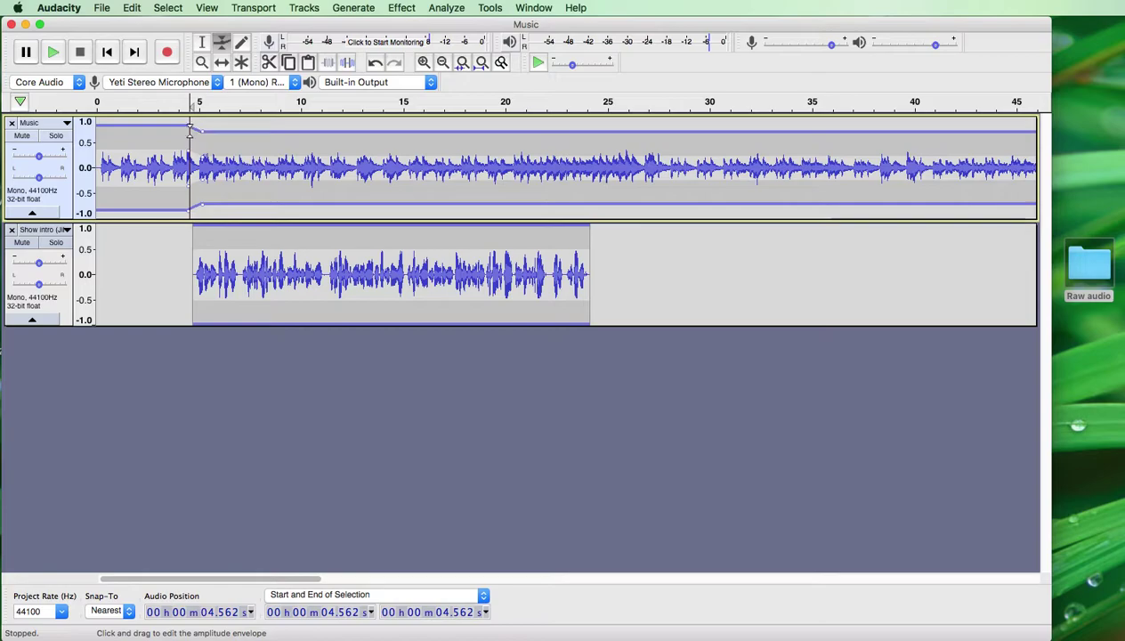
left_click_drag(200, 131, 192, 158)
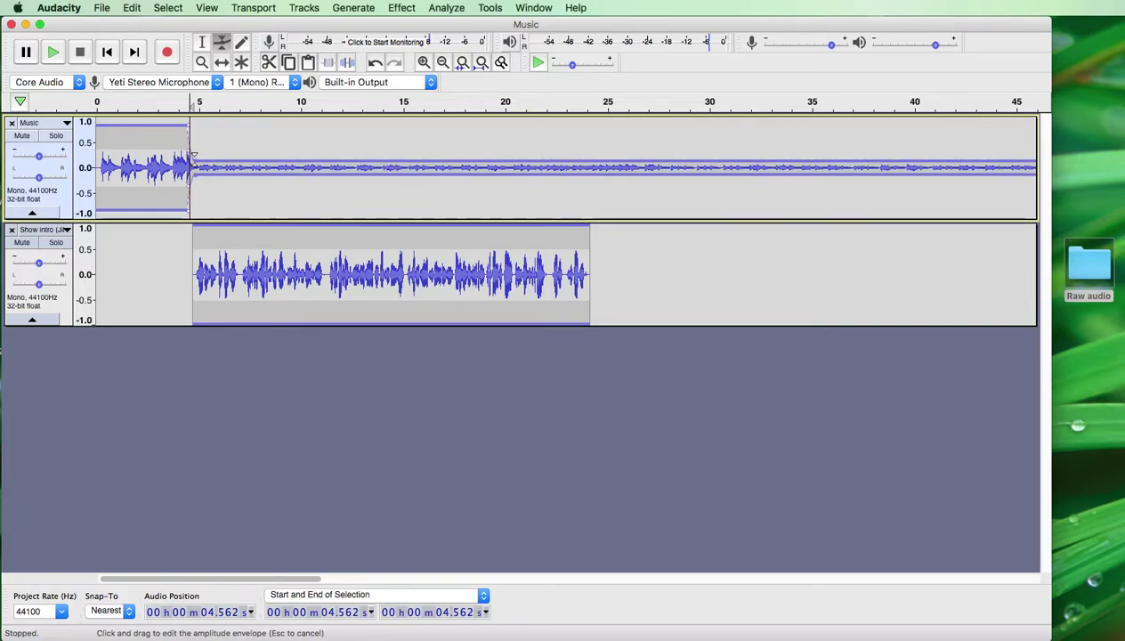
Step: Play the project from about 4.3 seconds to check the music's drop under the voice
left_click(202, 42)
left_click(186, 140)
key("space")
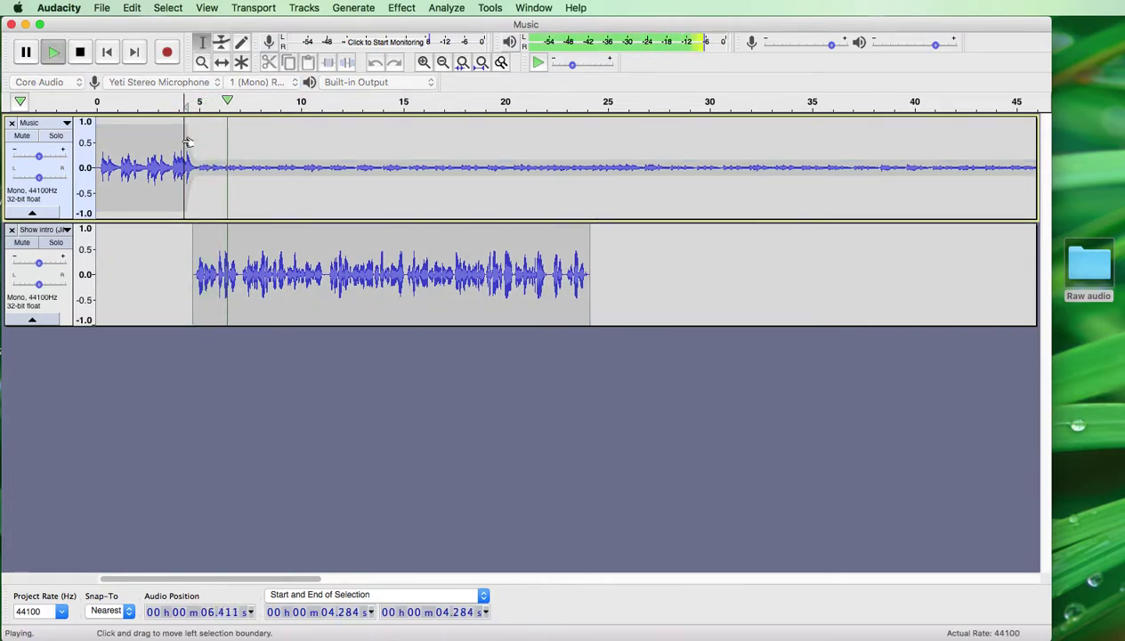
key("space")
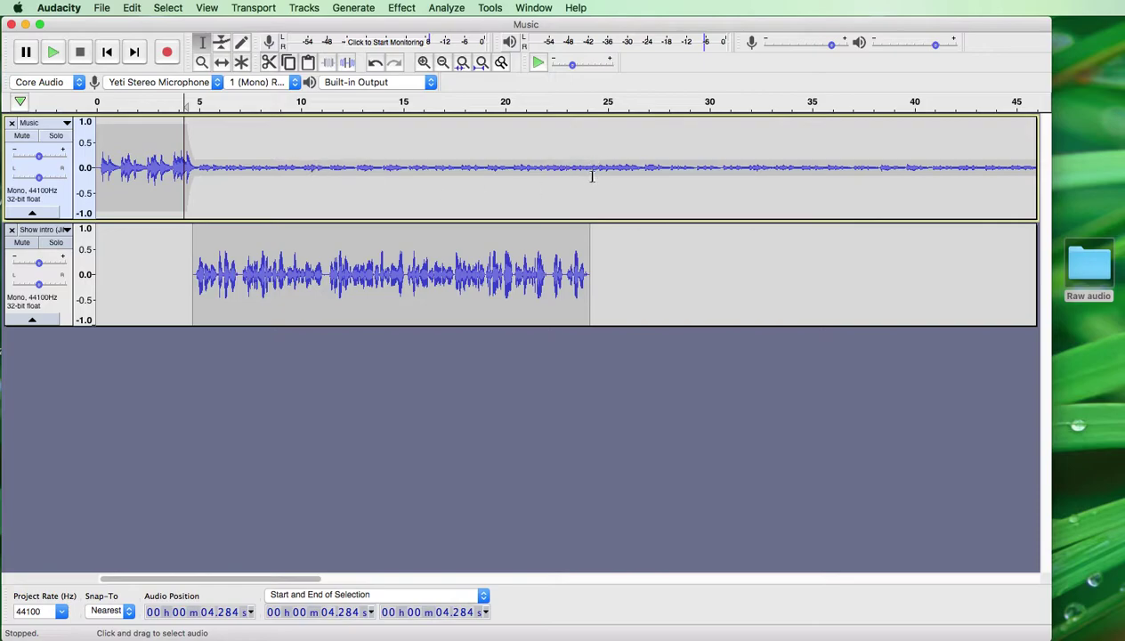
Step: Raise the music's volume envelope sharply at about 24.2 seconds, just after the voice-over ends
left_click(593, 121)
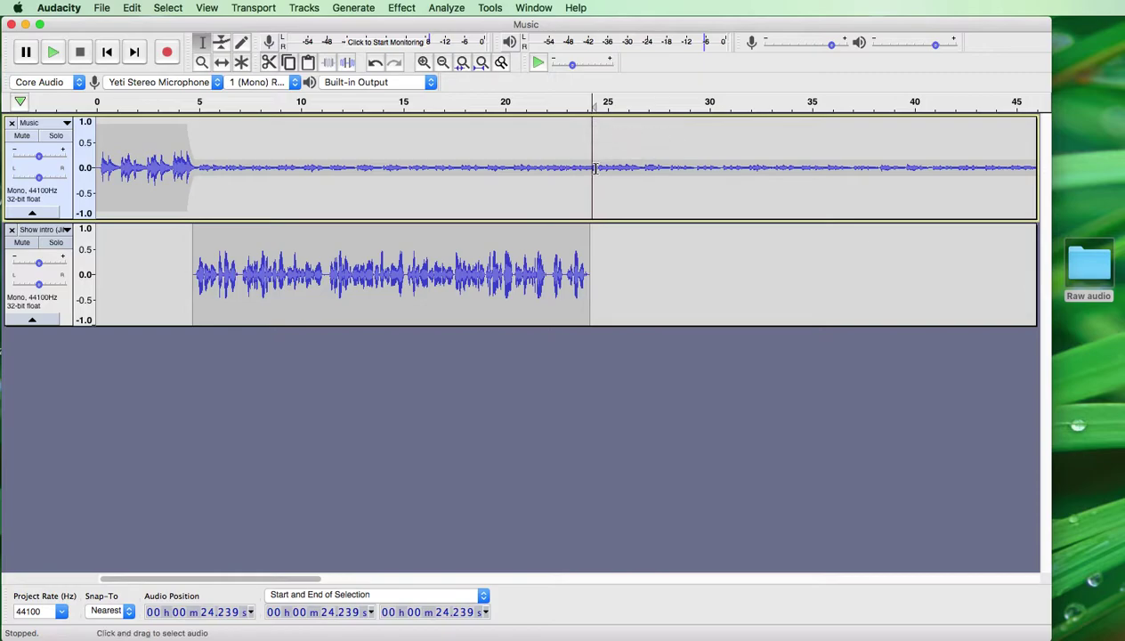
left_click(223, 43)
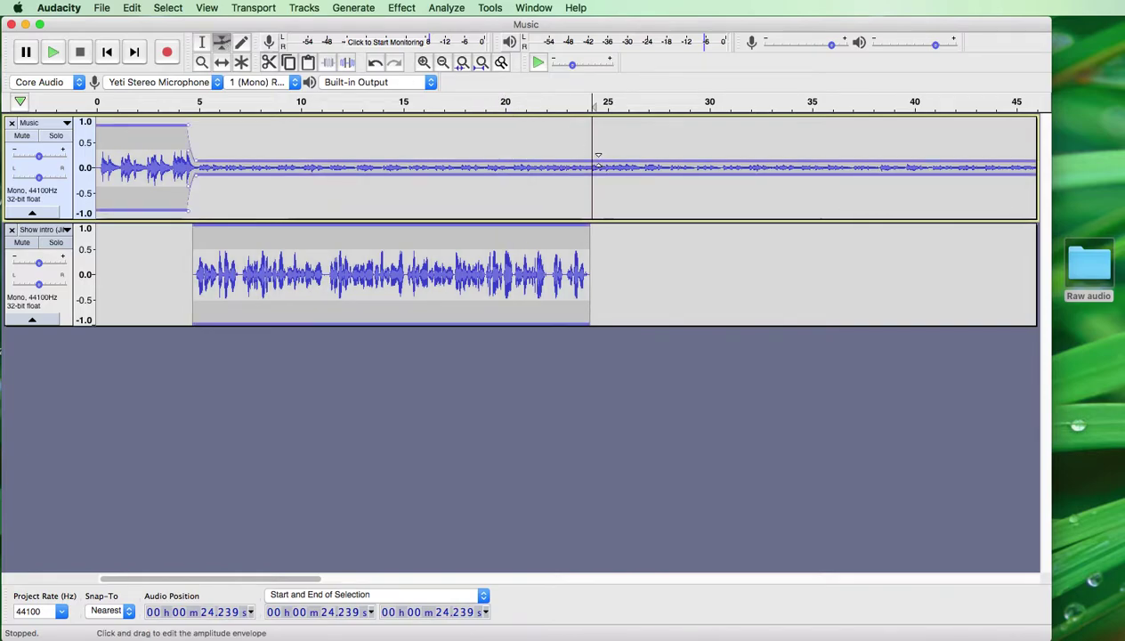
left_click_drag(596, 165, 592, 135)
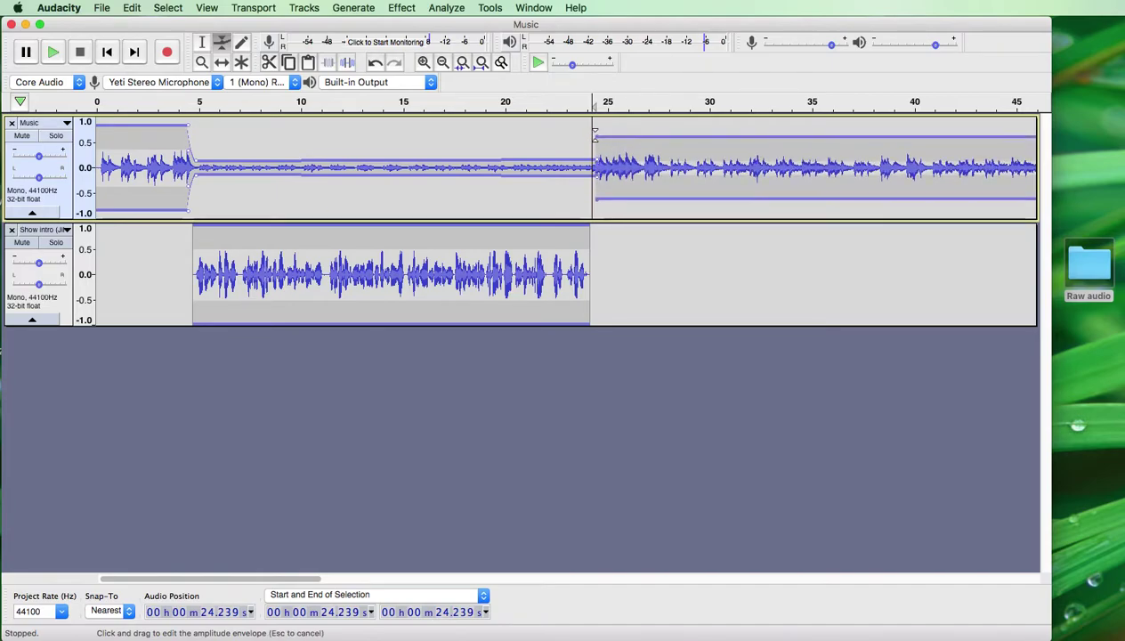
Step: Play the project from about 23.7 seconds to check the music's rise after the voice-over
left_click(203, 42)
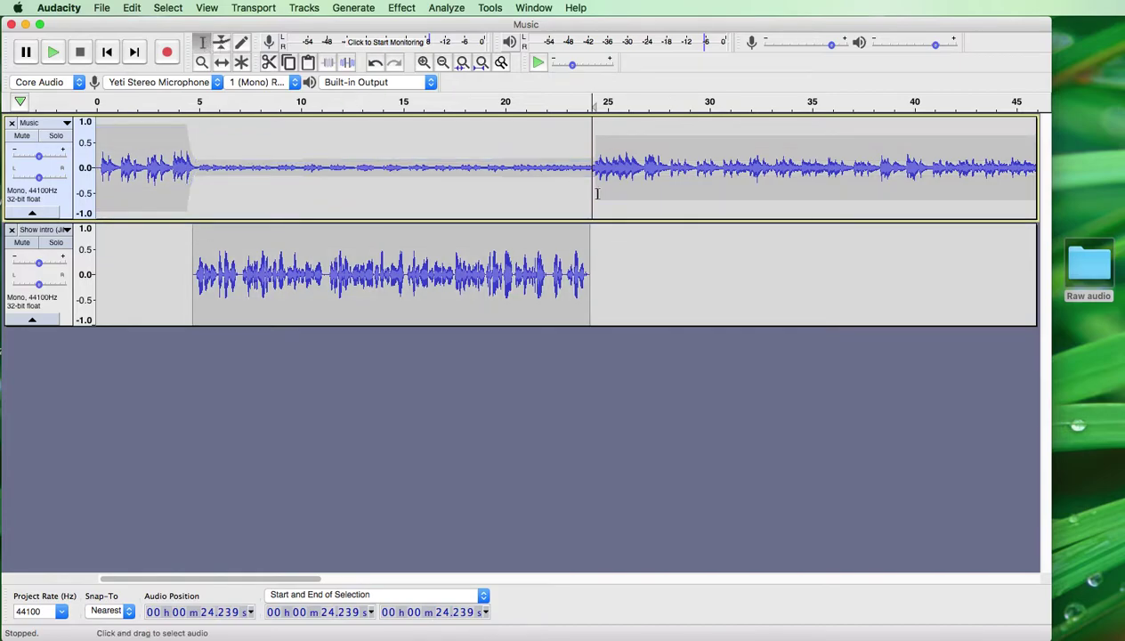
left_click(581, 144)
key("space")
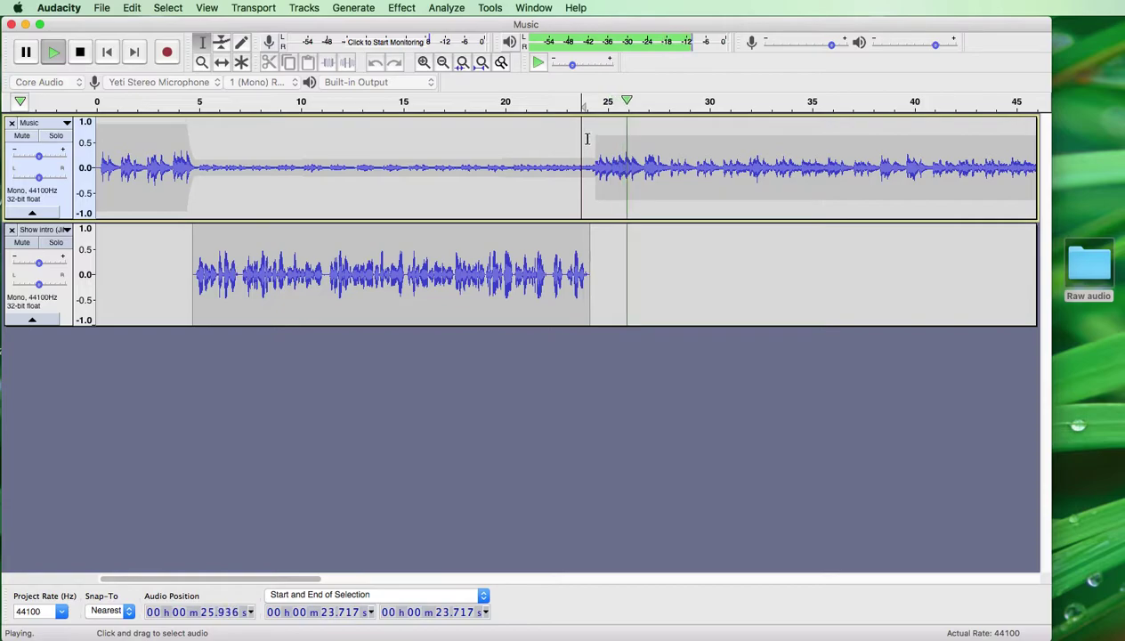
key("space")
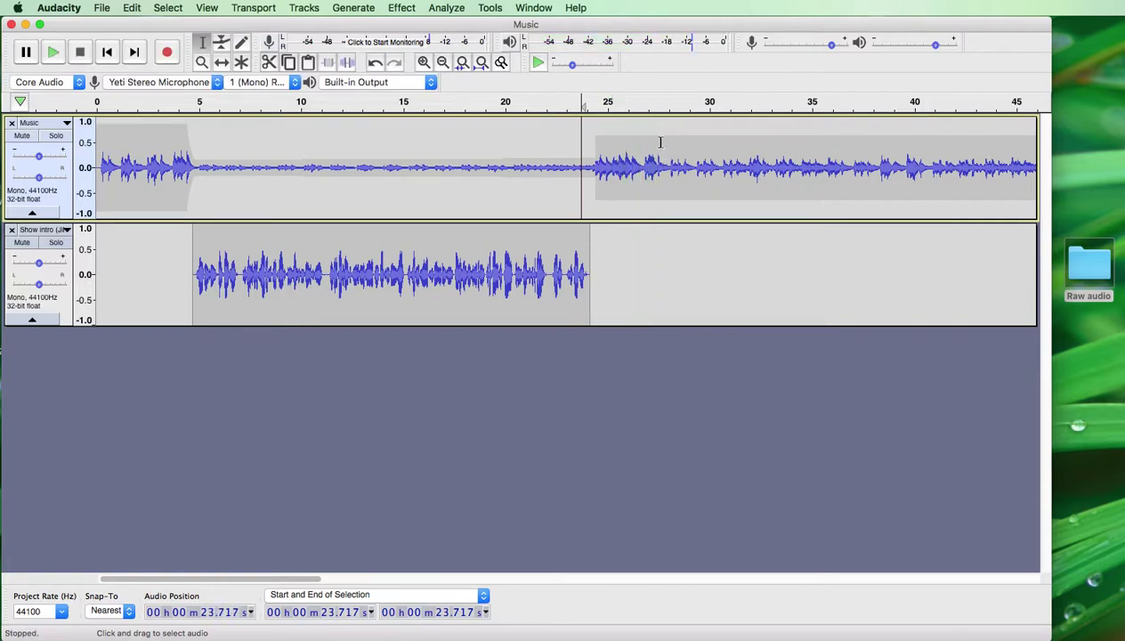
Step: Shape the music's envelope into a fade-out from about 24.4 seconds to silence at about 27.5 seconds
left_click(223, 44)
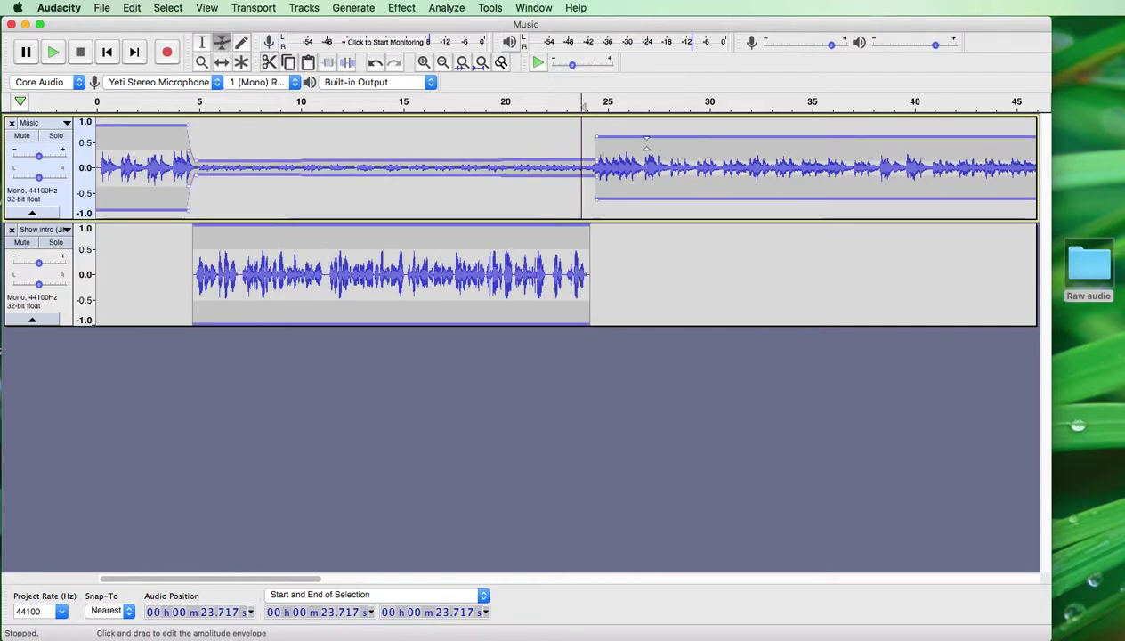
left_click_drag(643, 146, 652, 154)
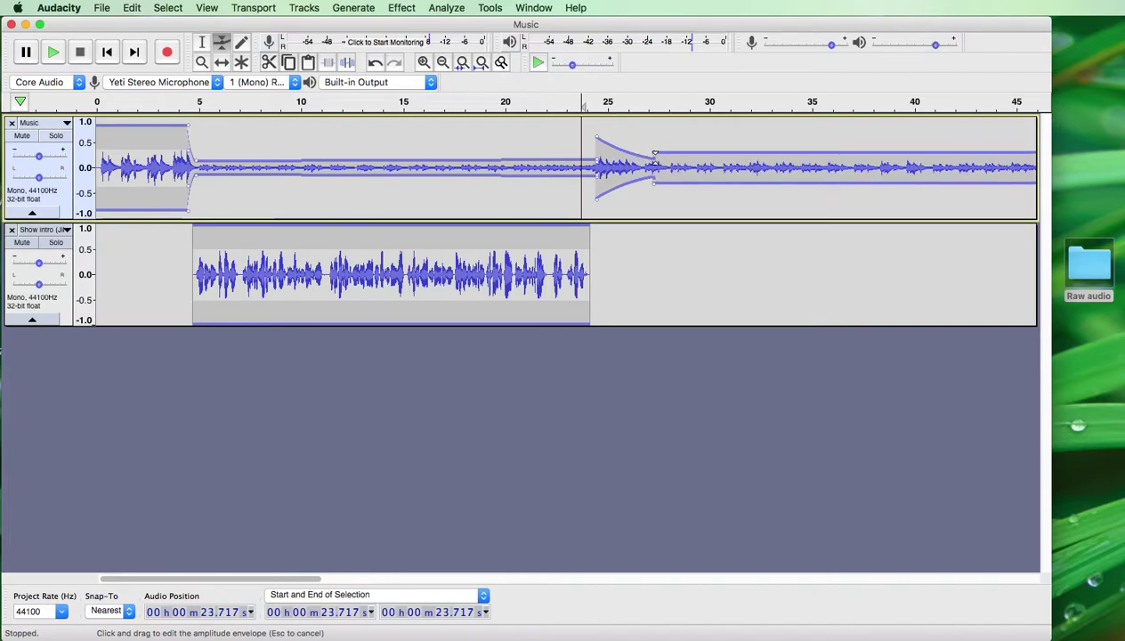
left_click_drag(656, 153, 654, 167)
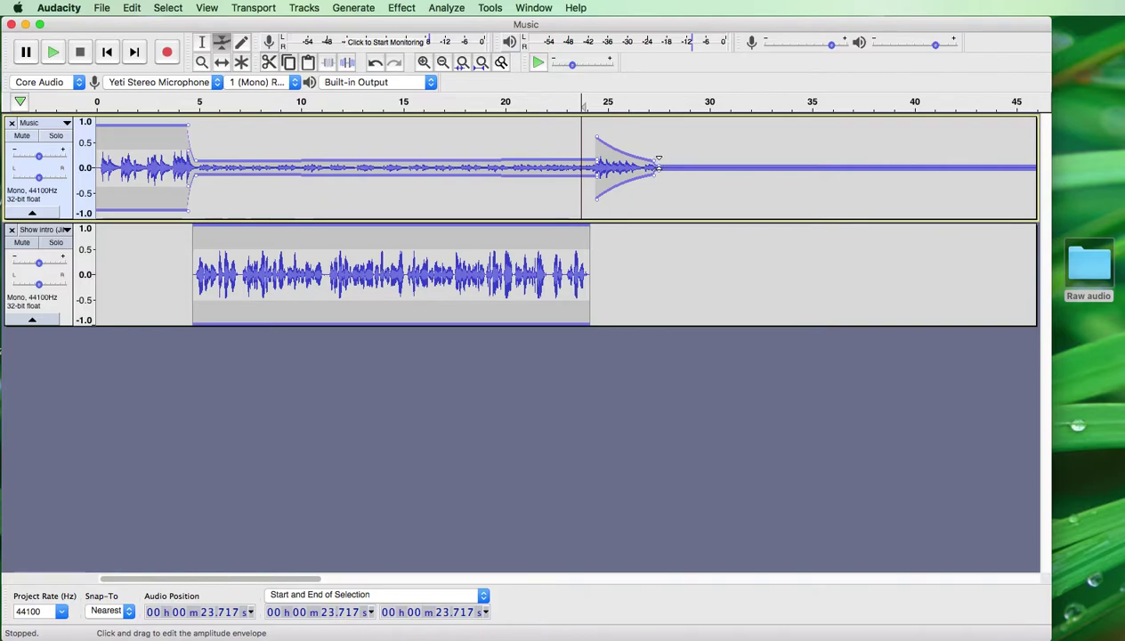
Step: Play the fade-out from about 24.2 seconds, and add an envelope point near 25.7 seconds to hold the music louder before it fades
left_click(202, 42)
left_click(590, 138)
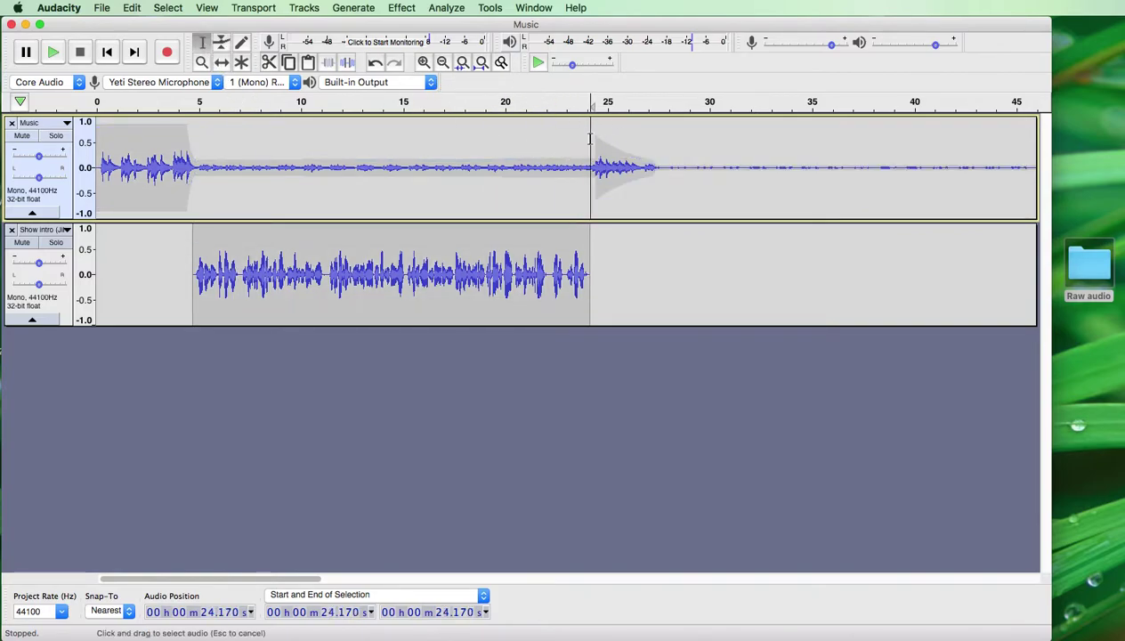
key("space")
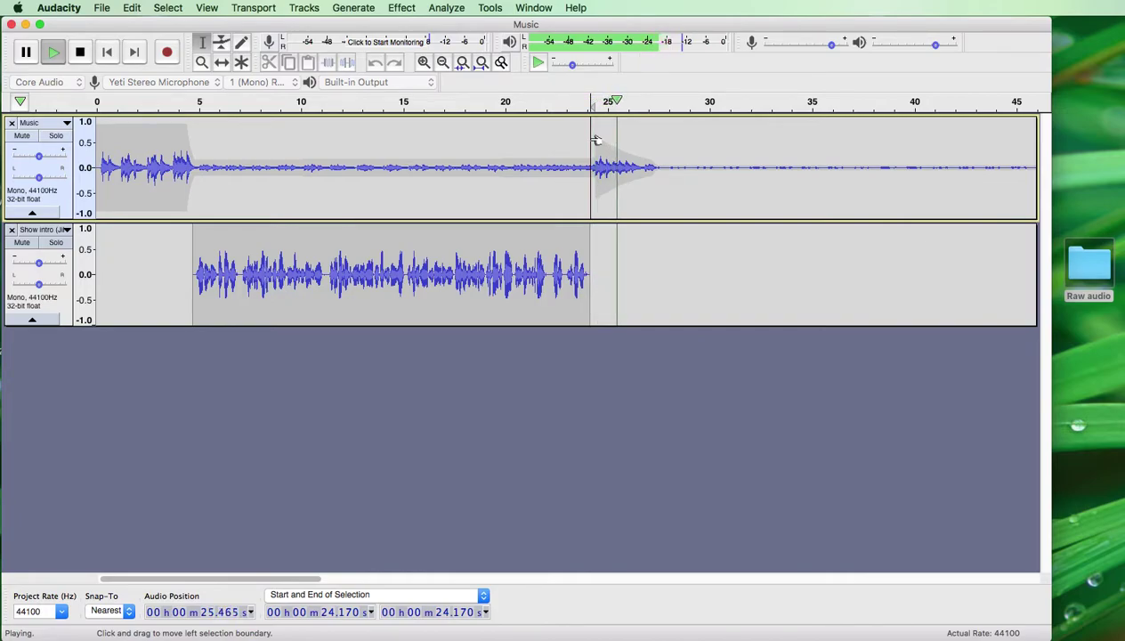
key("space")
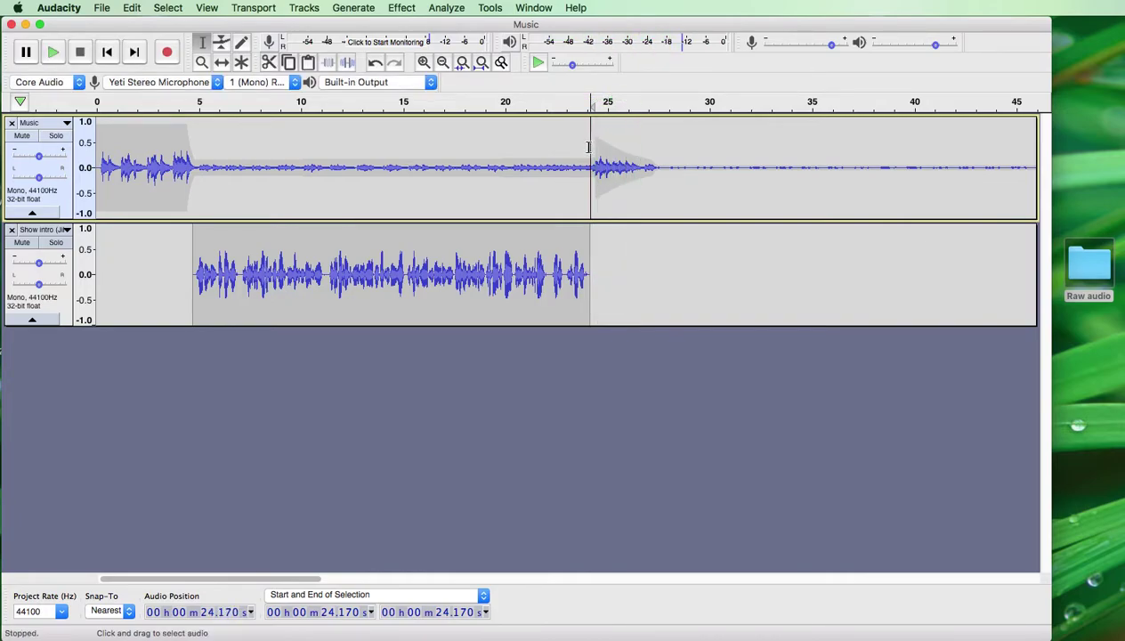
left_click(221, 42)
mouse_move(604, 139)
left_mouse_down()
mouse_move(608, 125)
mouse_move(596, 128)
mouse_move(620, 139)
left_mouse_up()
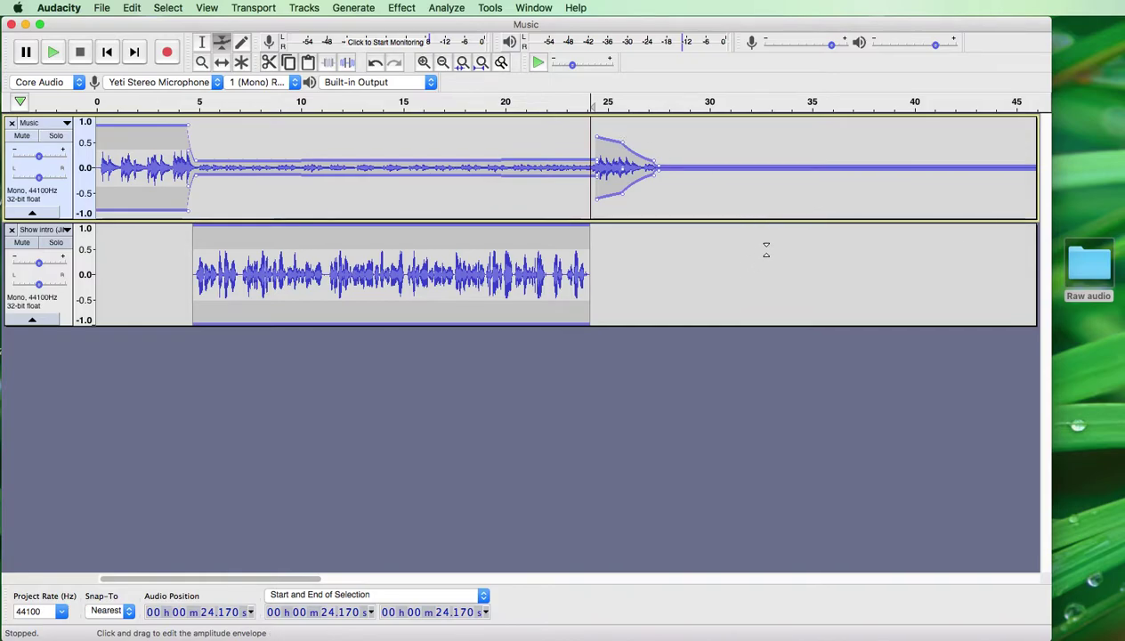
Step: Split the music clip at about 28.4 seconds, past the fade-out, and shift the remaining part to start at about 29.7 seconds
left_click_drag(283, 582, 354, 582)
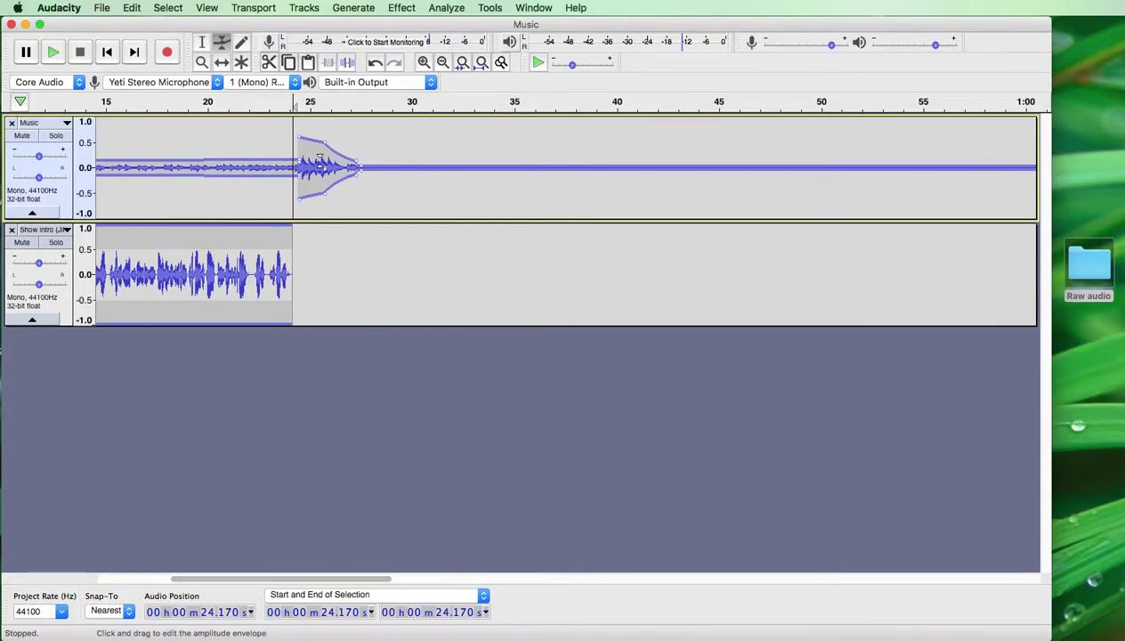
left_click(202, 42)
left_click(378, 164)
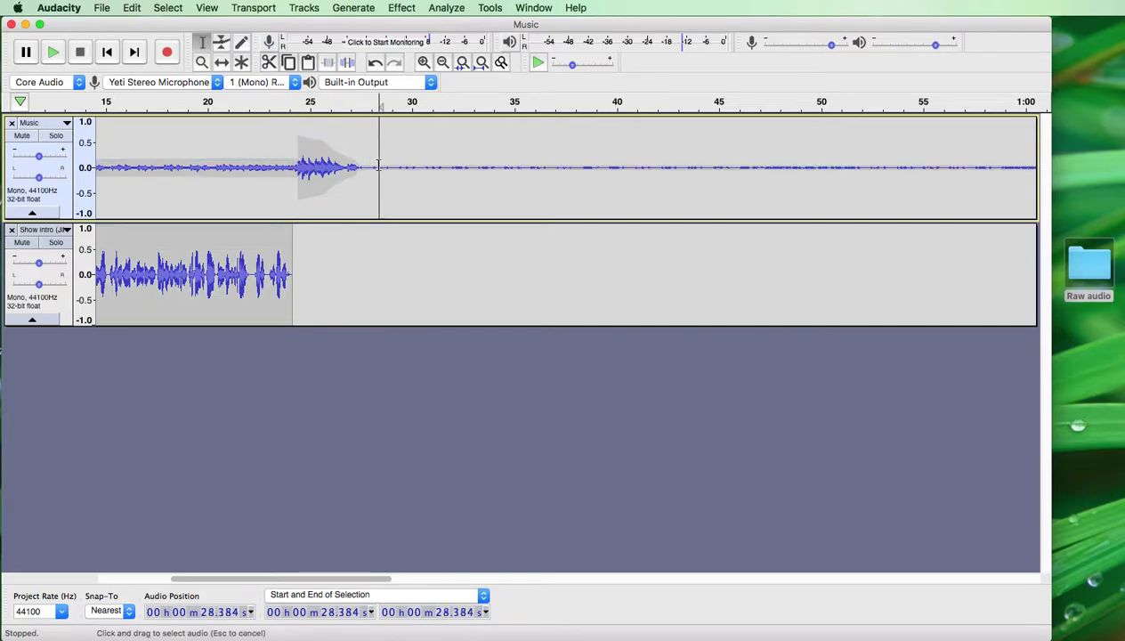
left_click(131, 9)
mouse_move(166, 164)
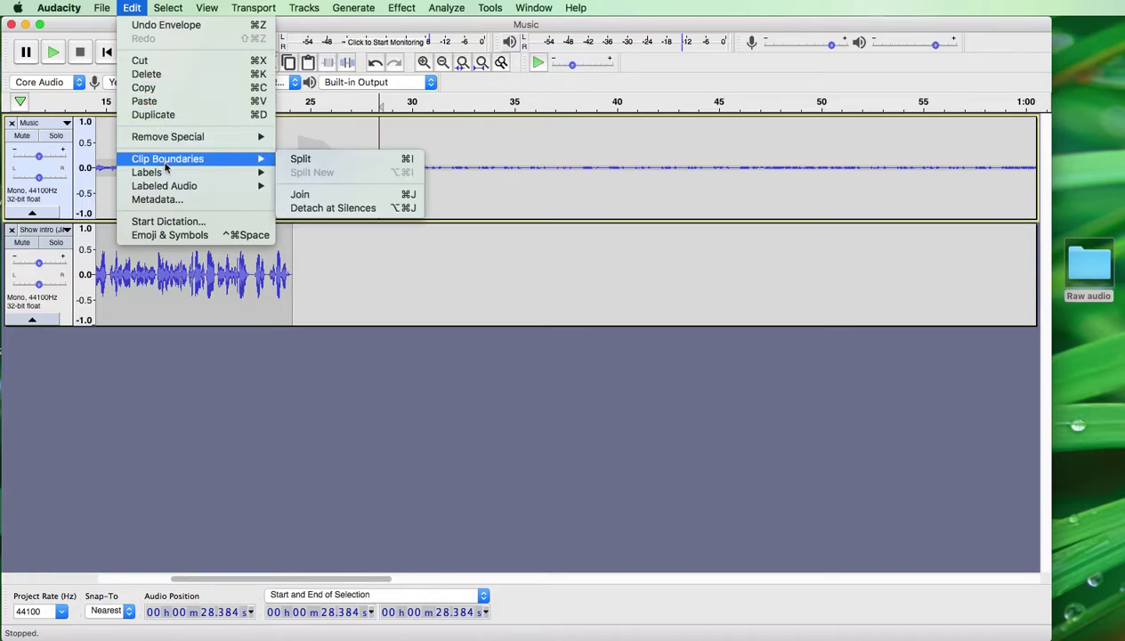
left_click(298, 159)
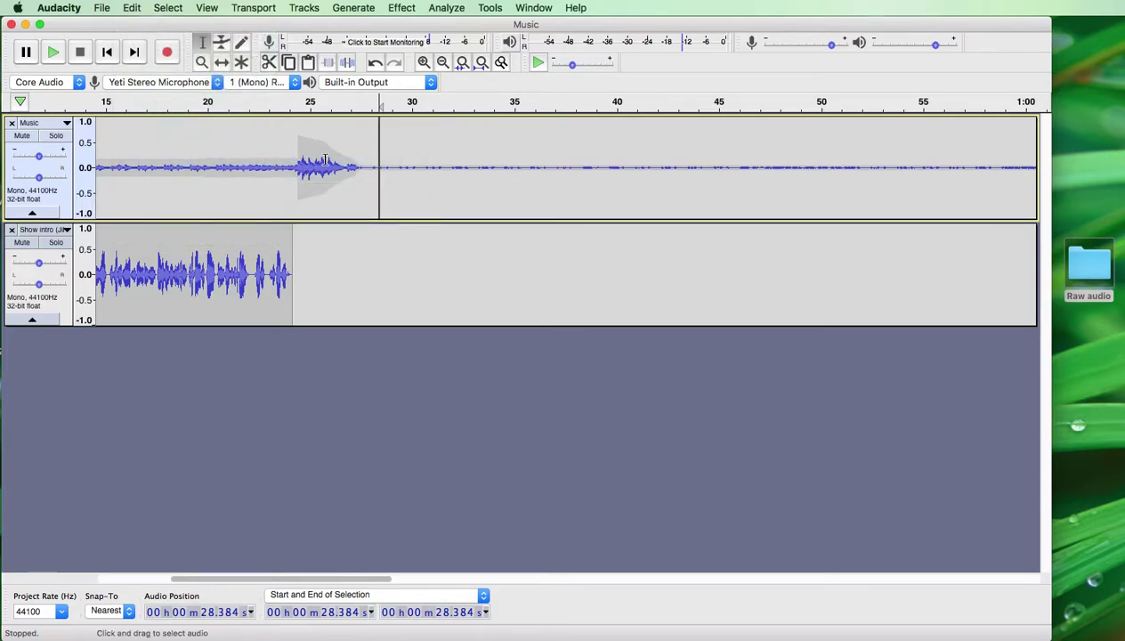
left_click(222, 61)
left_click_drag(483, 145, 499, 148)
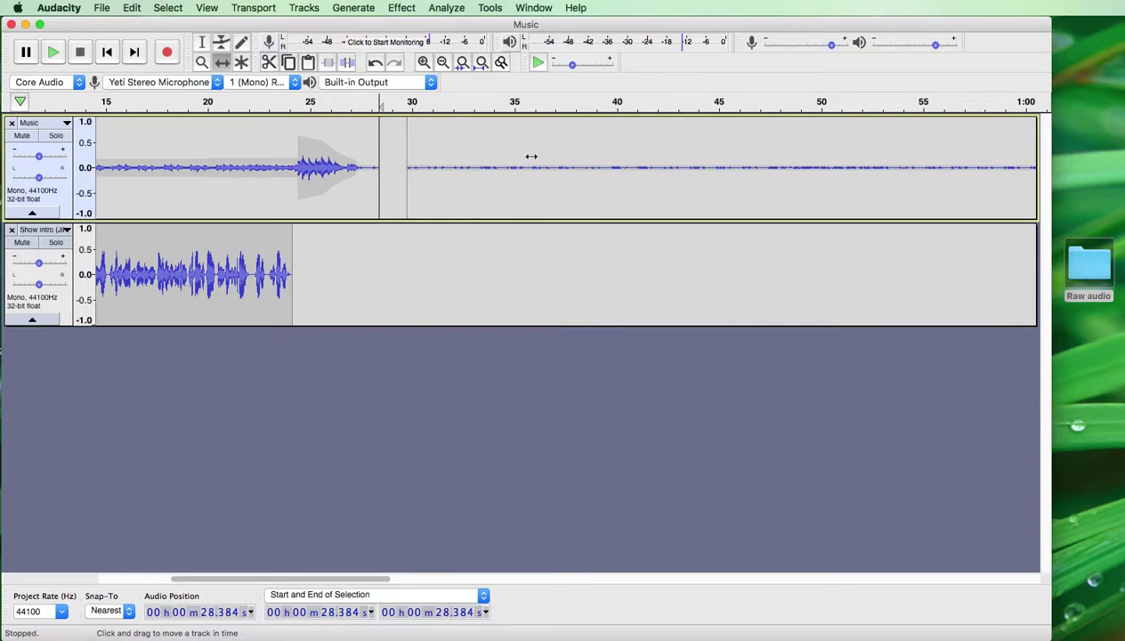
Step: Delete the entire leftover music after the split, including the short remnant near 30 seconds
left_click(483, 64)
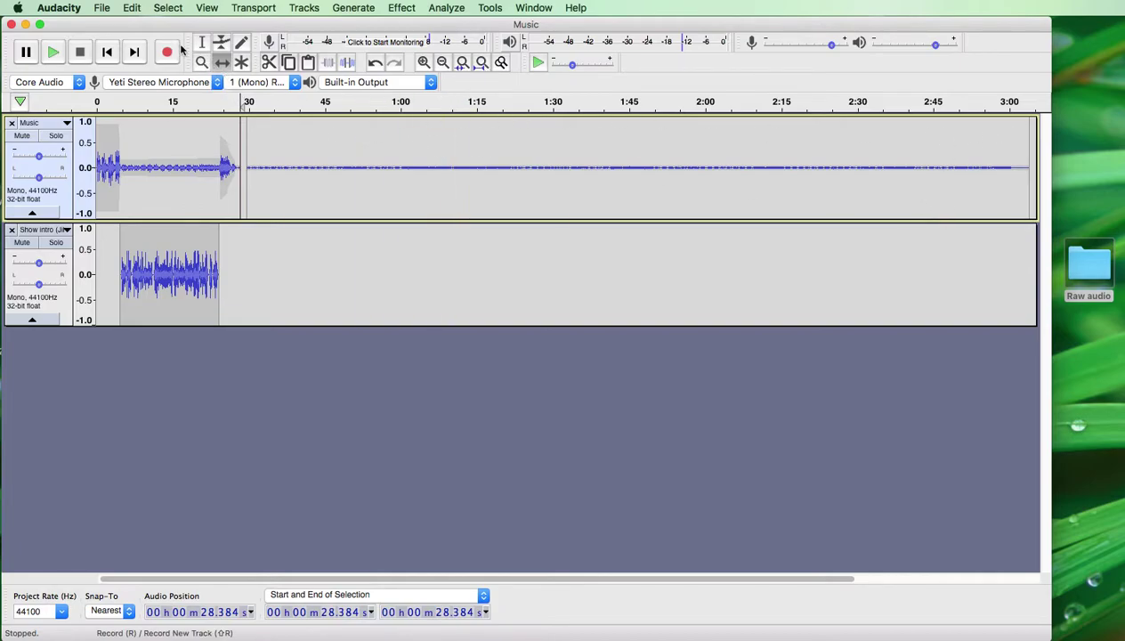
left_click(203, 46)
left_click_drag(249, 169, 1067, 182)
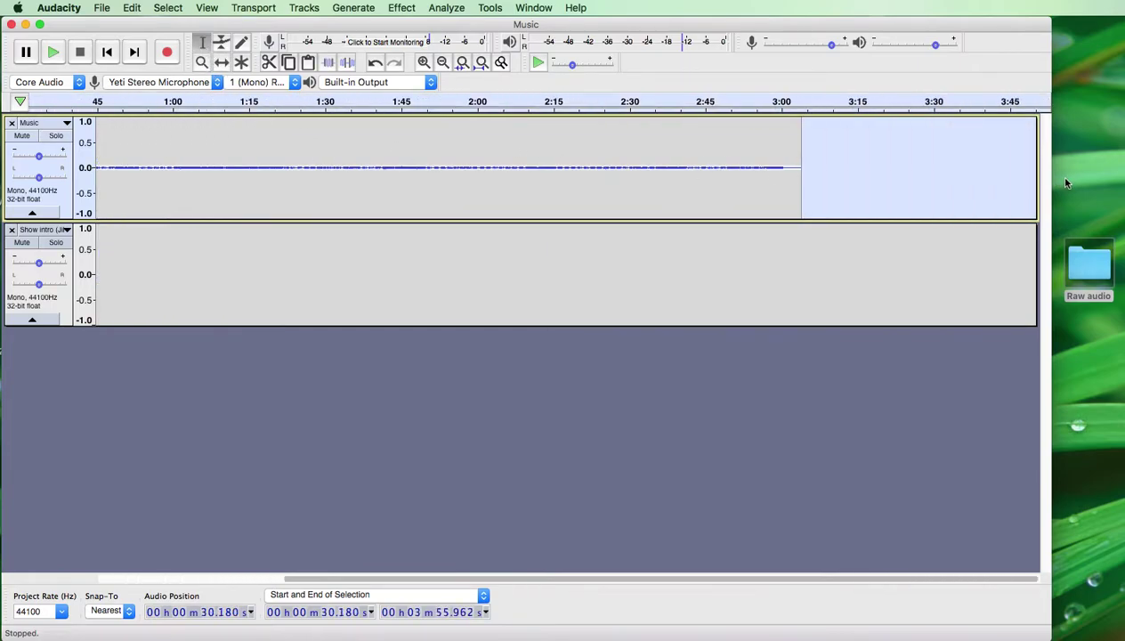
key("BackSpace")
left_click_drag(713, 579, 432, 574)
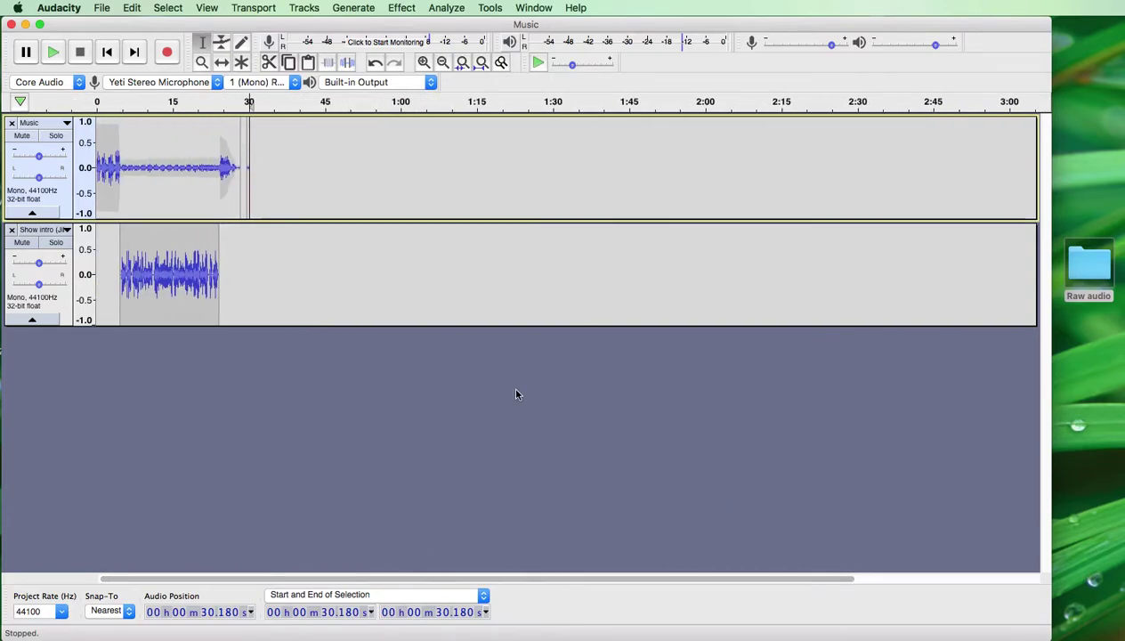
left_click_drag(246, 173, 258, 172)
key("BackSpace")
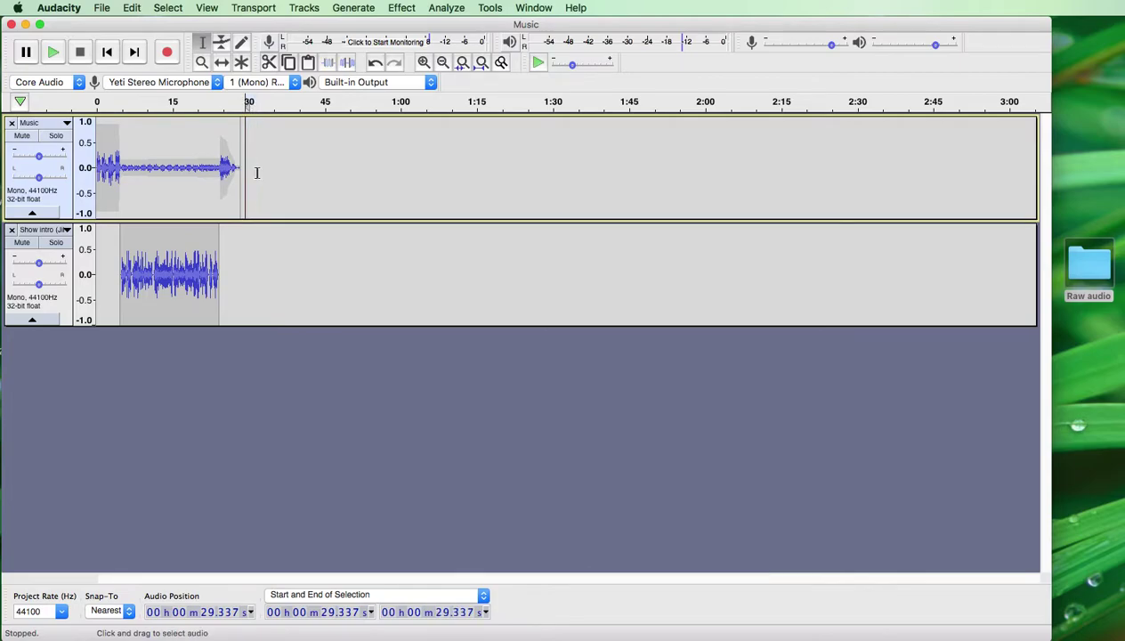
left_click(373, 185)
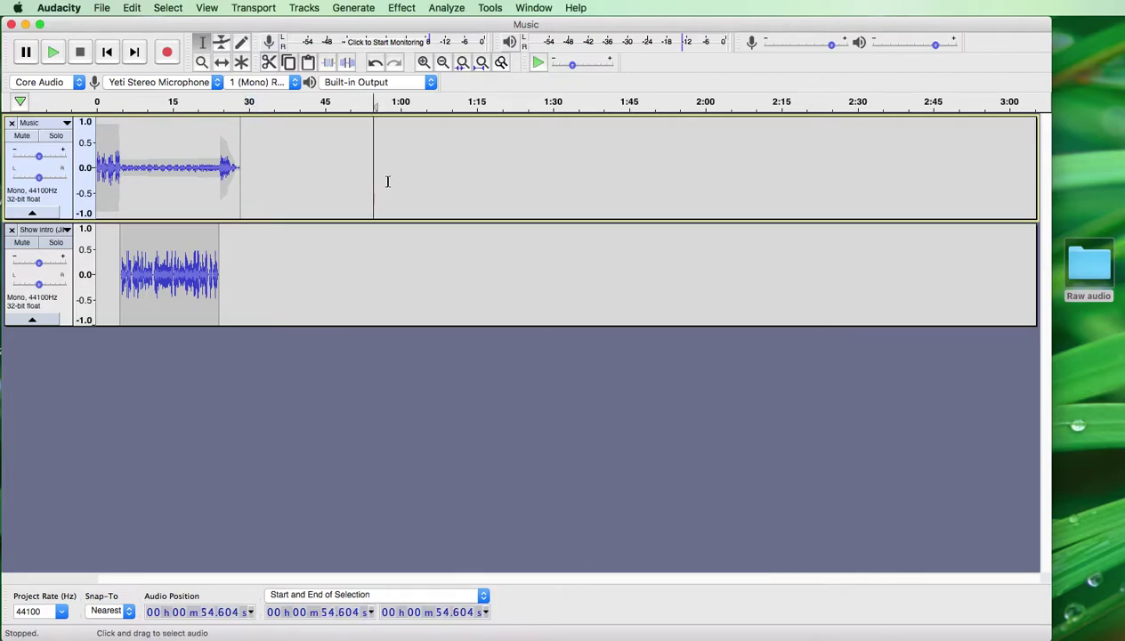
Step: Import Track 1.wav from the Raw audio folder as a new track below the show intro
double_click(1093, 278)
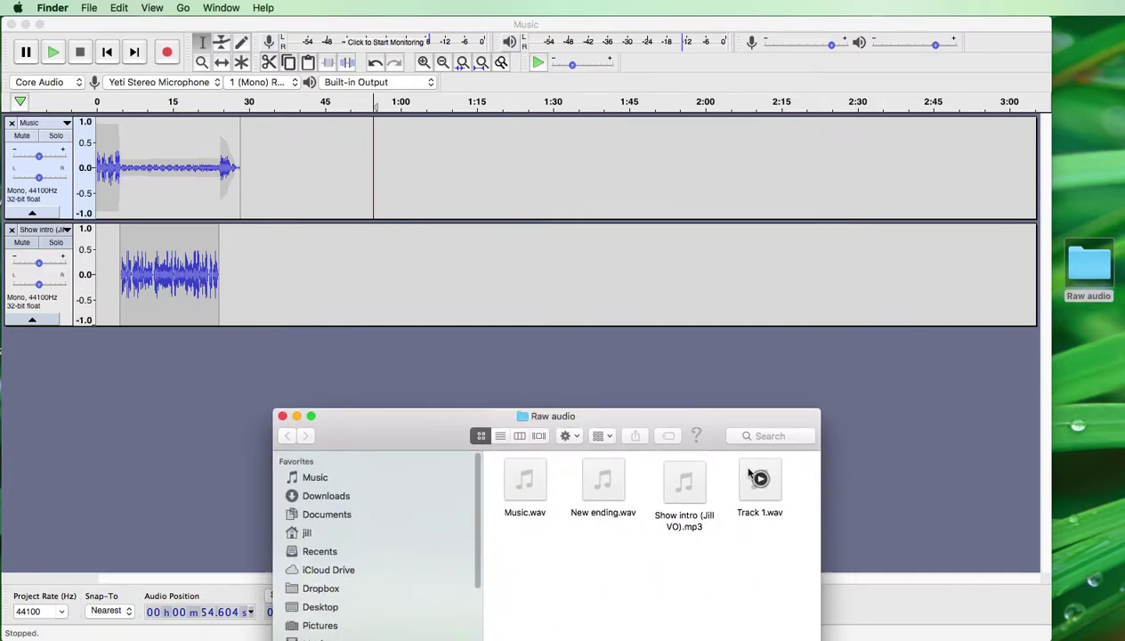
left_click_drag(747, 472, 462, 376)
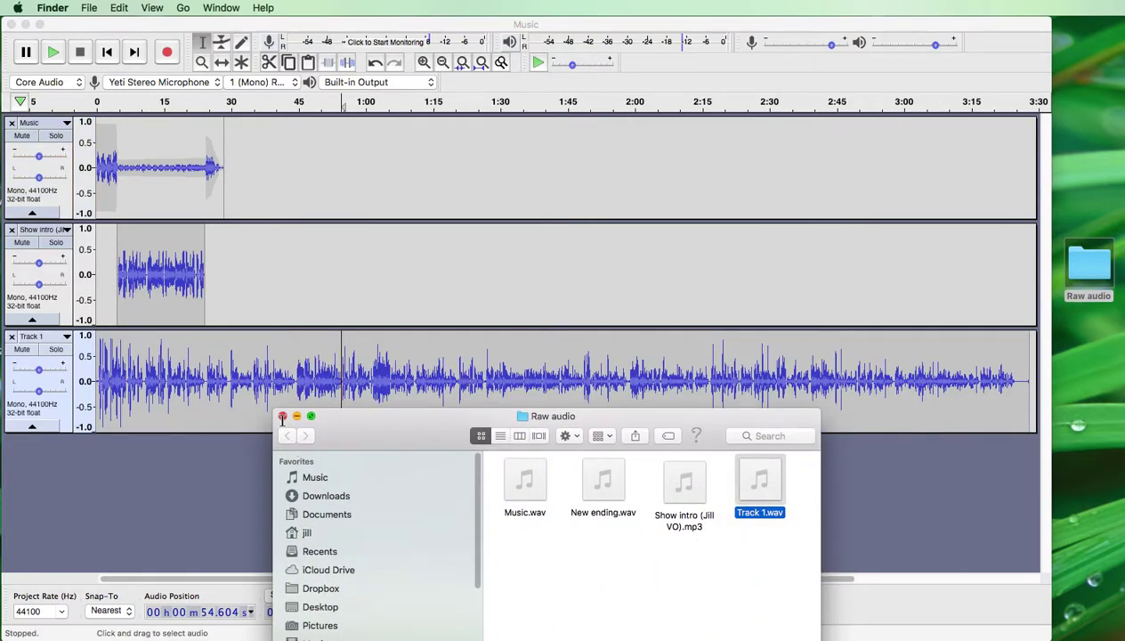
Step: Close the Raw audio folder window and normalize Track 1 from about 0.6 seconds through its end
left_click(282, 415)
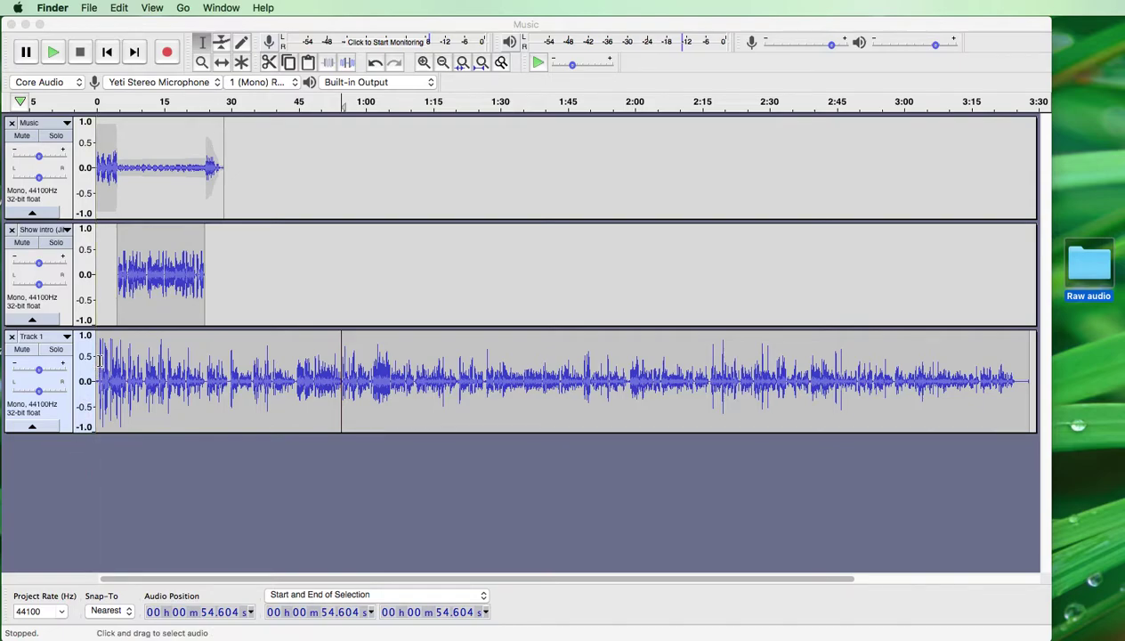
left_click_drag(100, 360, 229, 361)
left_click_drag(945, 392, 1019, 392)
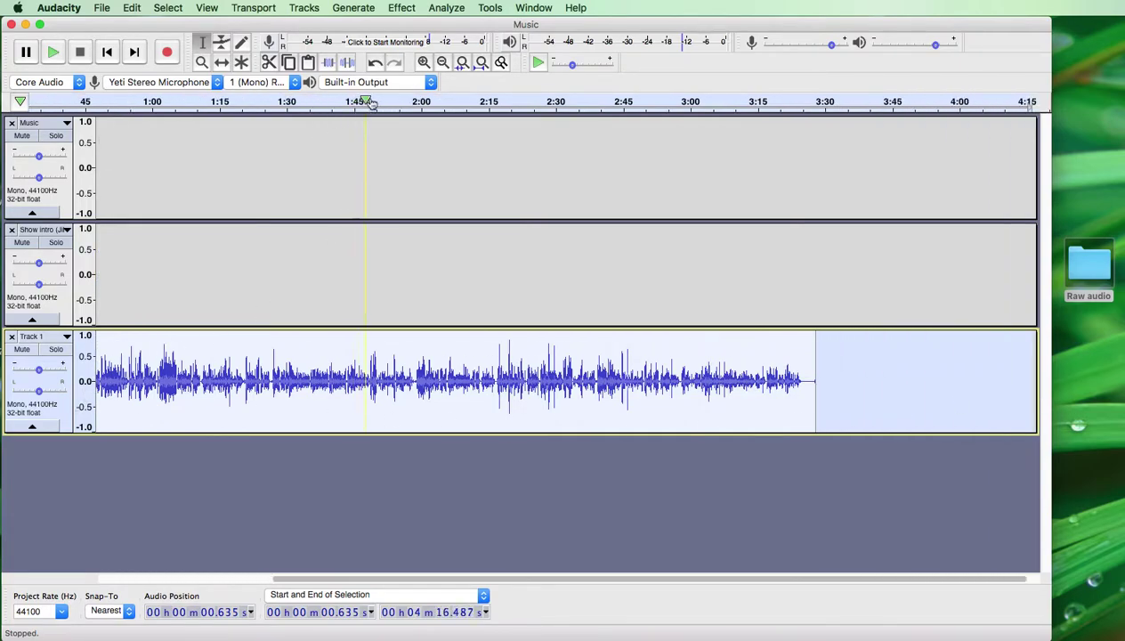
left_click(401, 8)
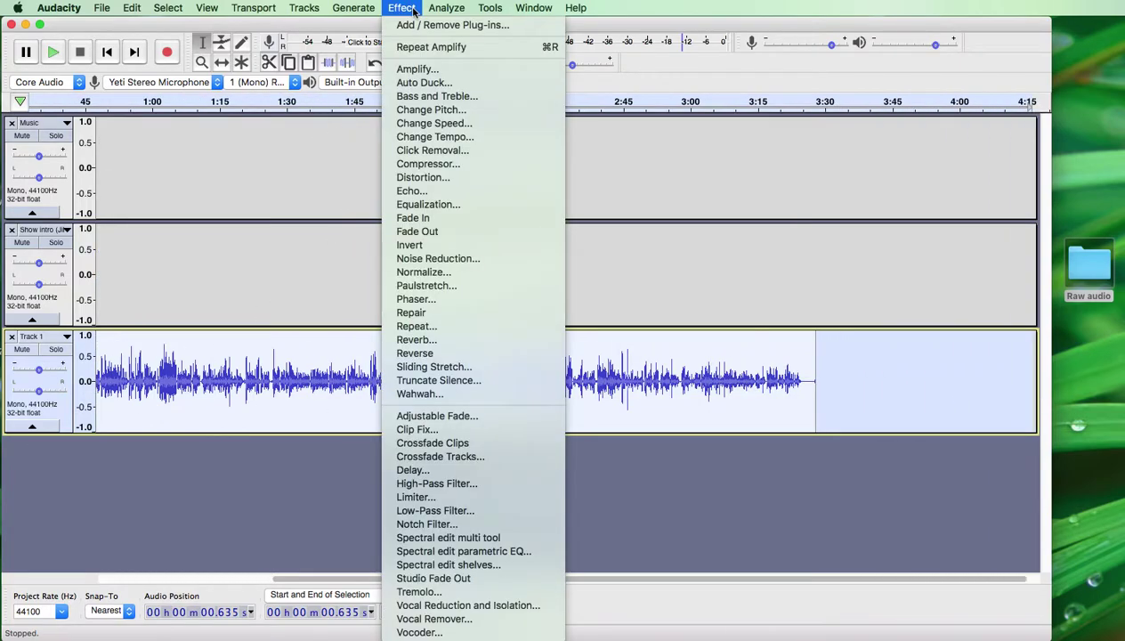
left_click(415, 273)
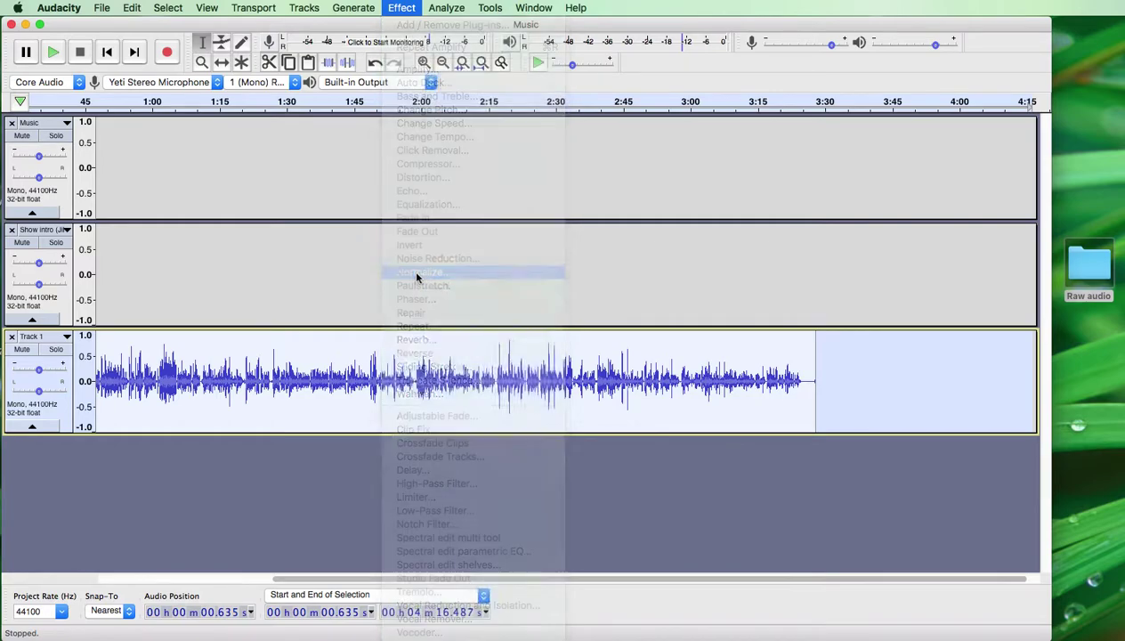
left_click(657, 370)
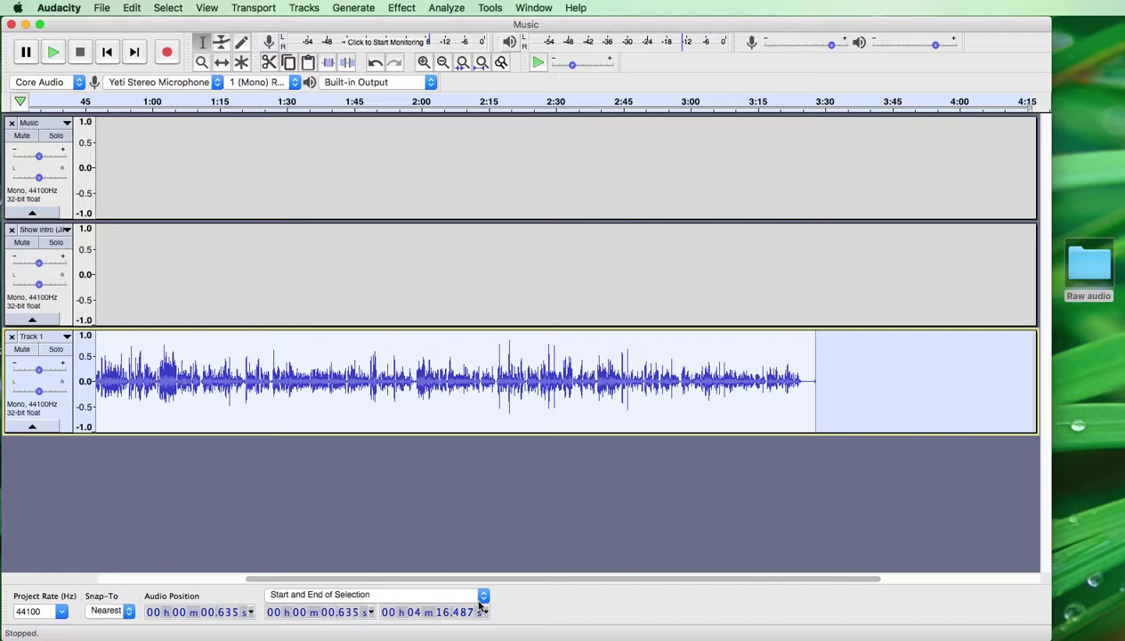
Step: Lower the volume of Track 1's first 16 seconds with Amplify and play the result from about 1.4 seconds
left_click_drag(472, 582, 217, 579)
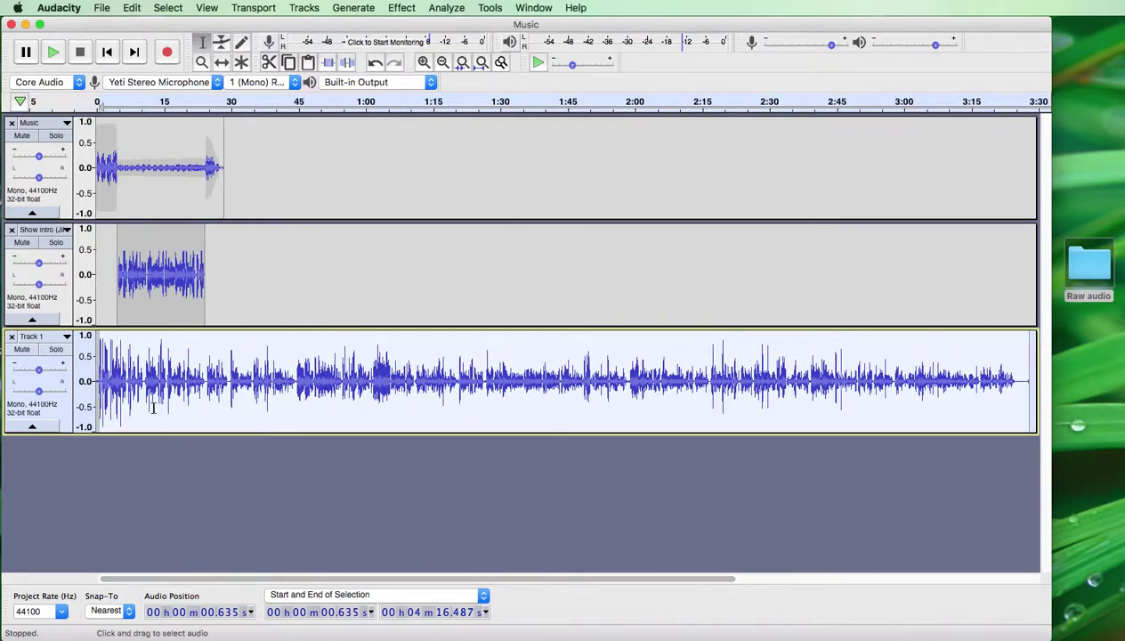
left_click_drag(98, 336, 166, 346)
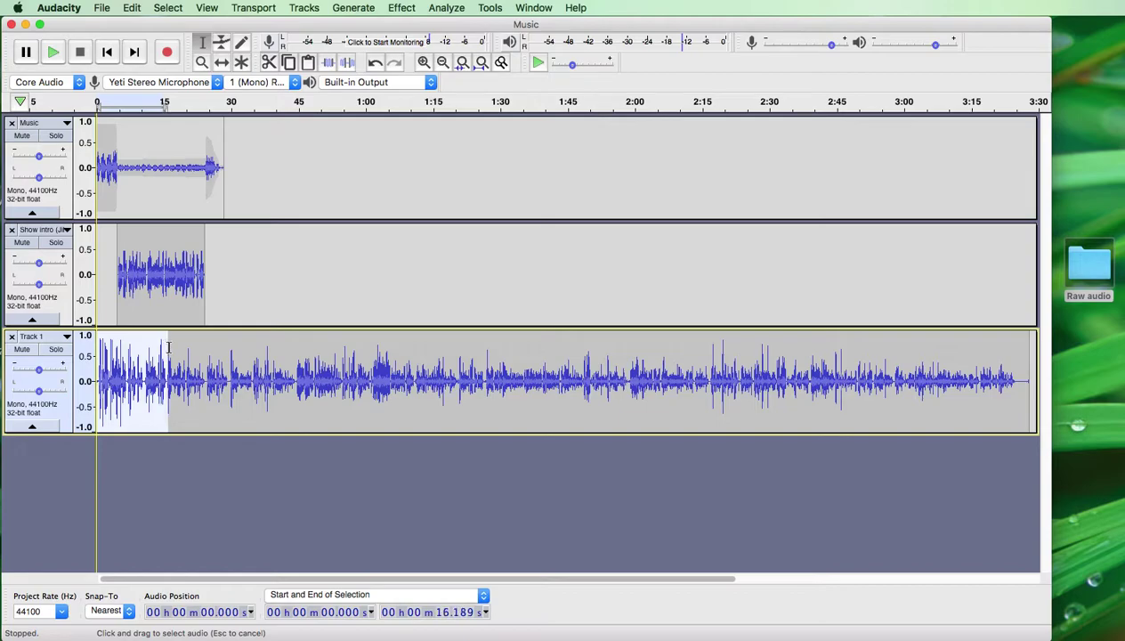
left_click(402, 8)
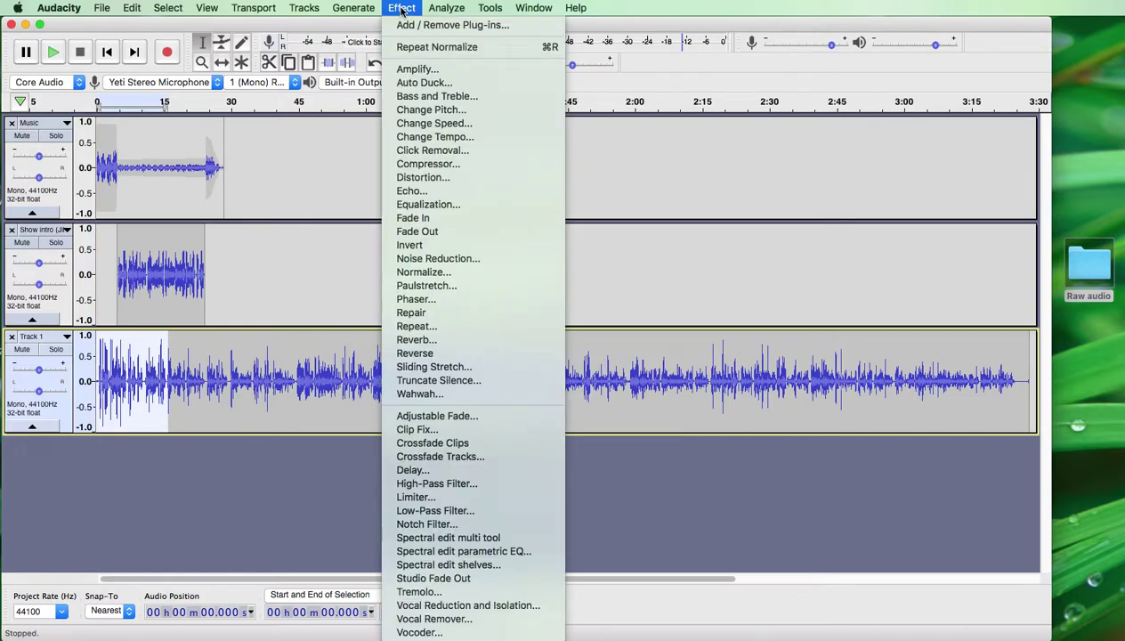
left_click(419, 69)
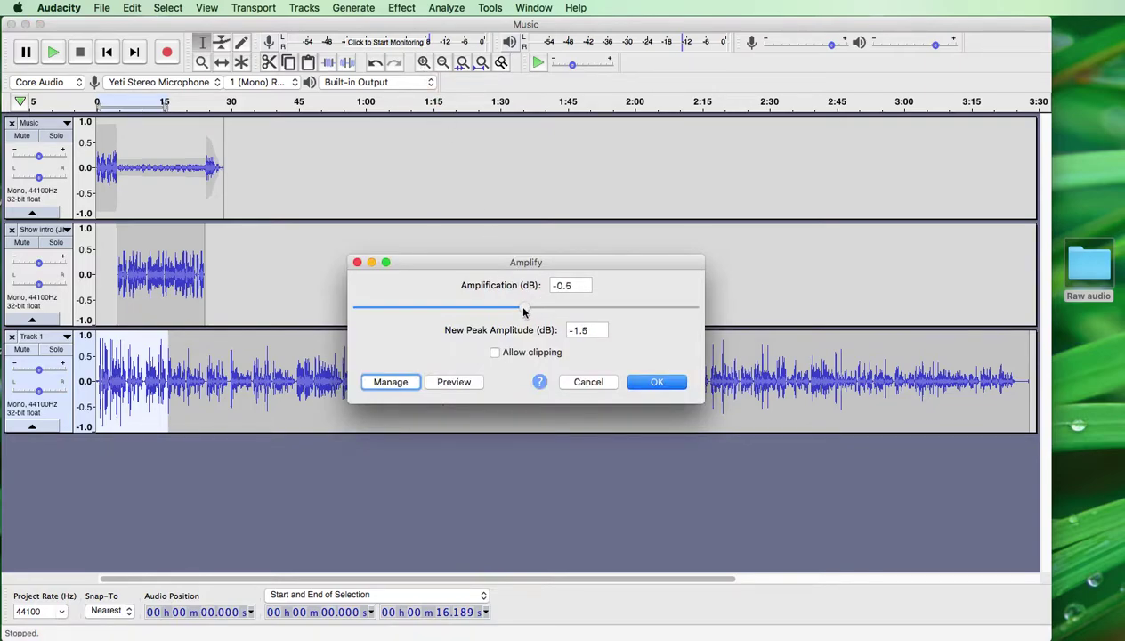
left_click(643, 383)
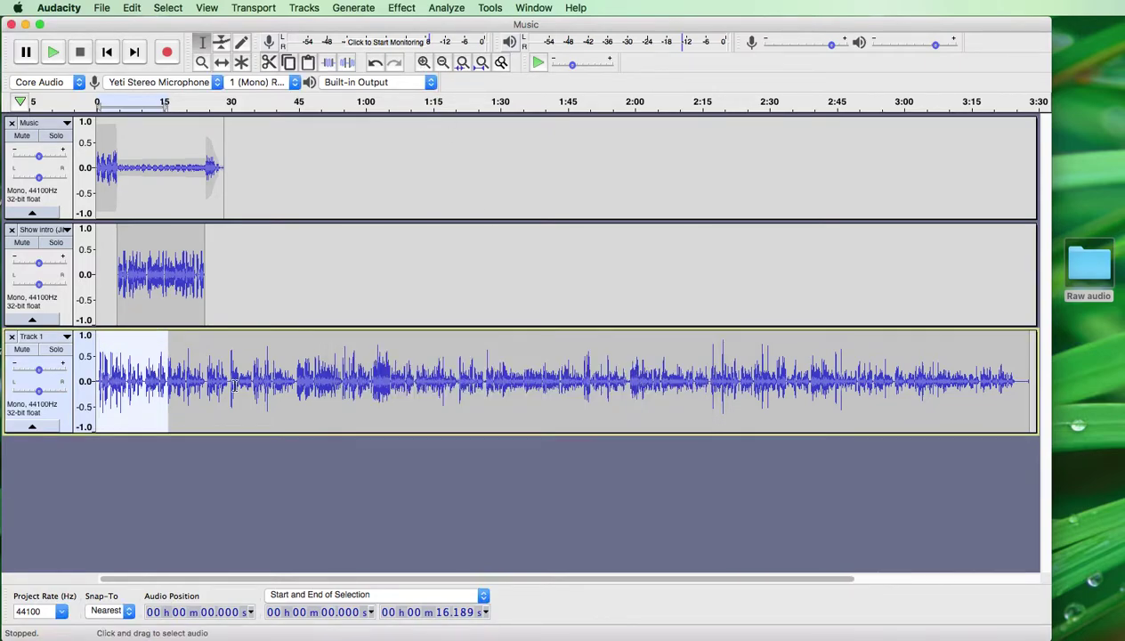
left_click(103, 338)
key("space")
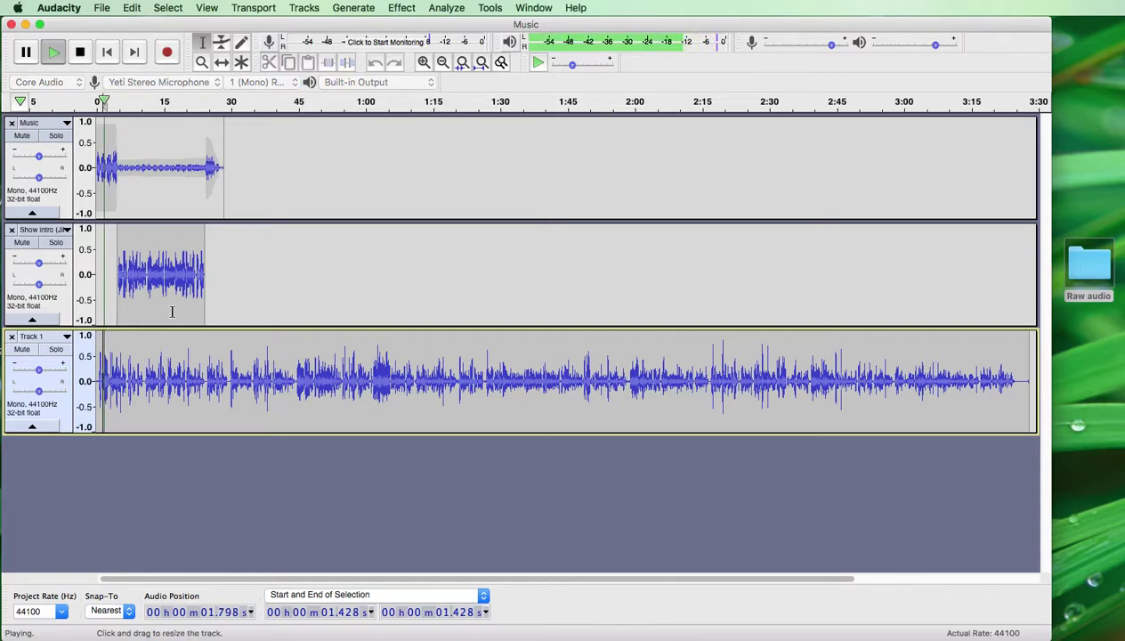
key("space")
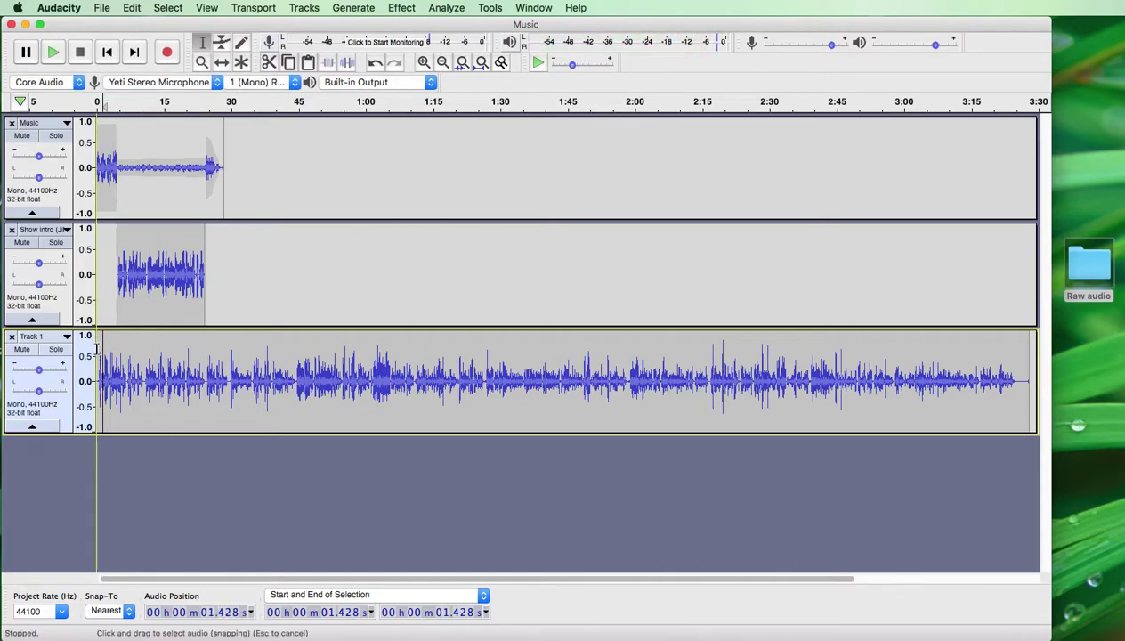
Step: Copy all of Track 1's audio into the show intro track at about 29 seconds, and remove the separate Track 1
left_click_drag(98, 357, 980, 356)
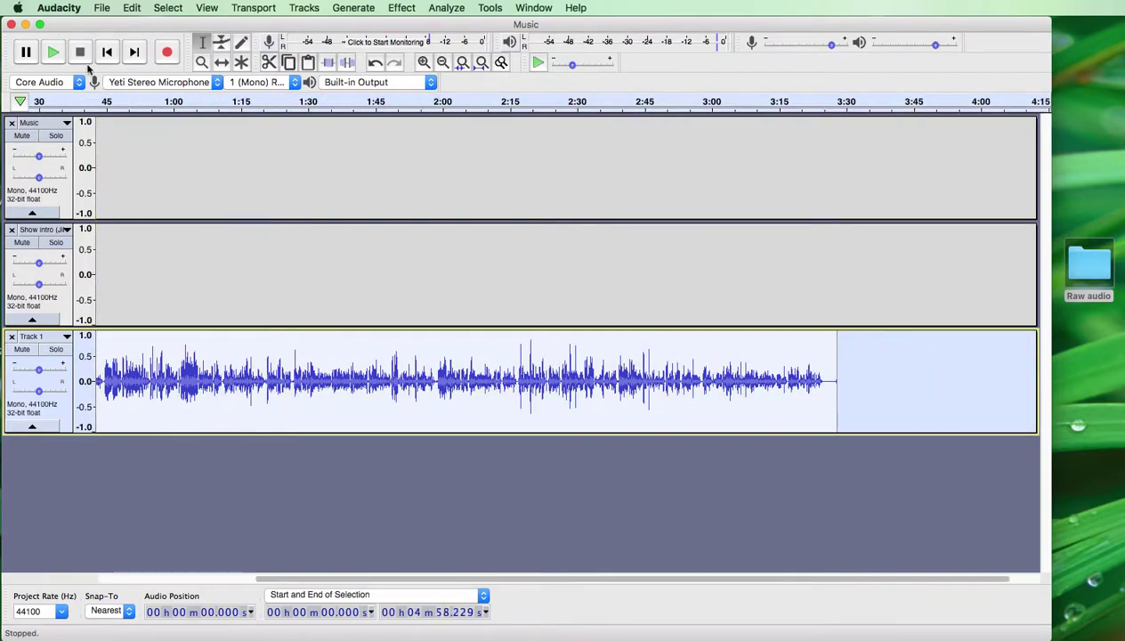
left_click(132, 8)
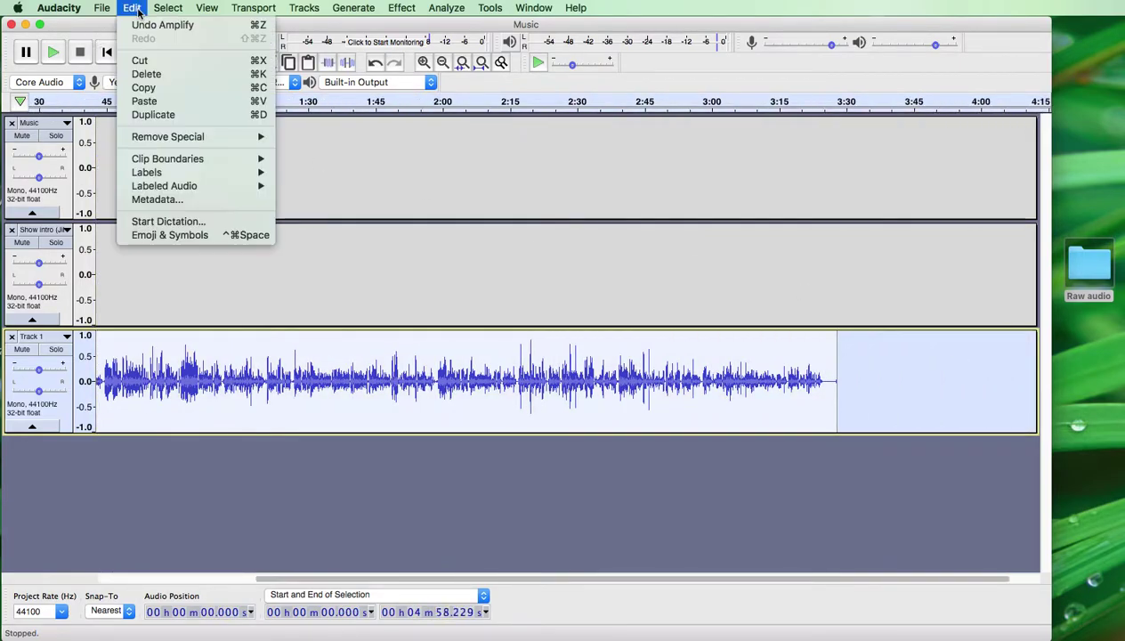
left_click(143, 87)
left_click_drag(458, 574, 300, 574)
left_click(227, 247)
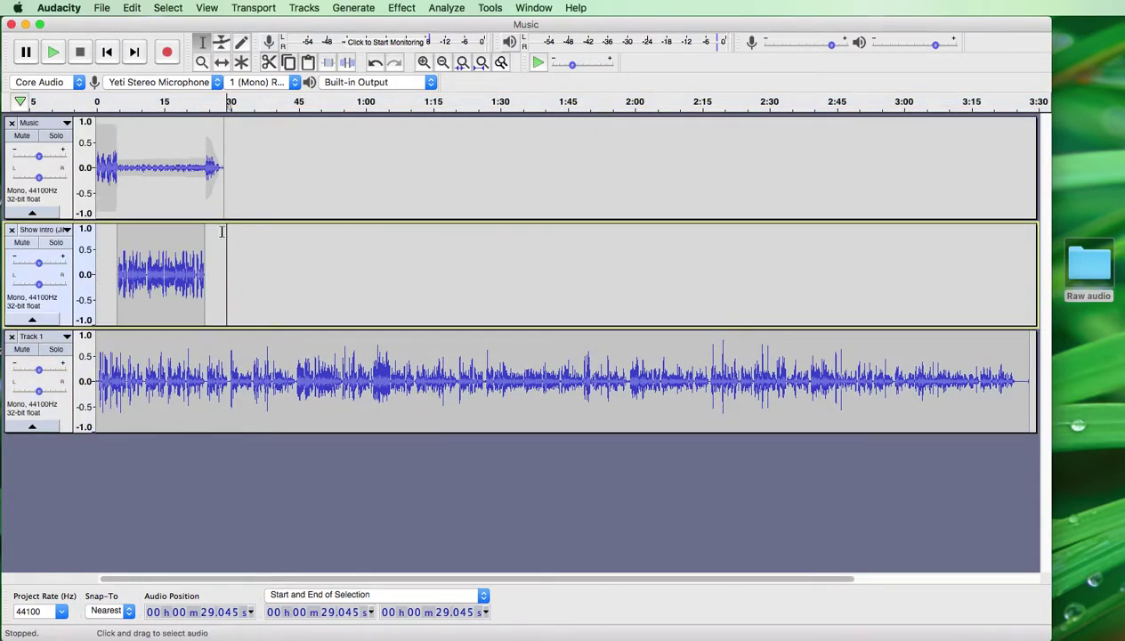
left_click(132, 8)
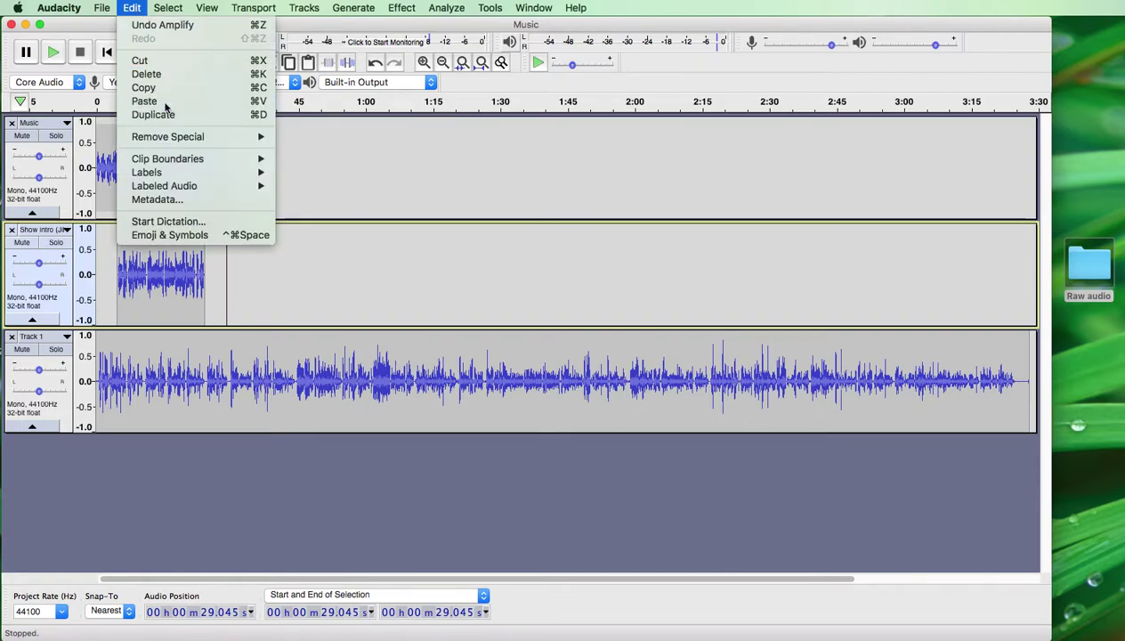
left_click(145, 100)
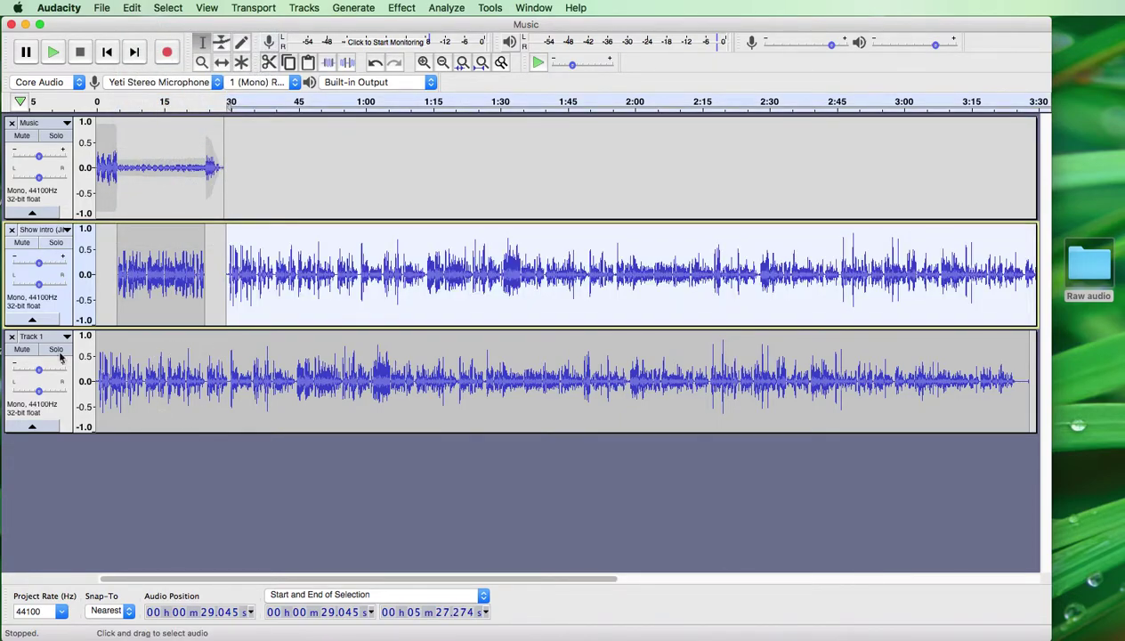
left_click(11, 337)
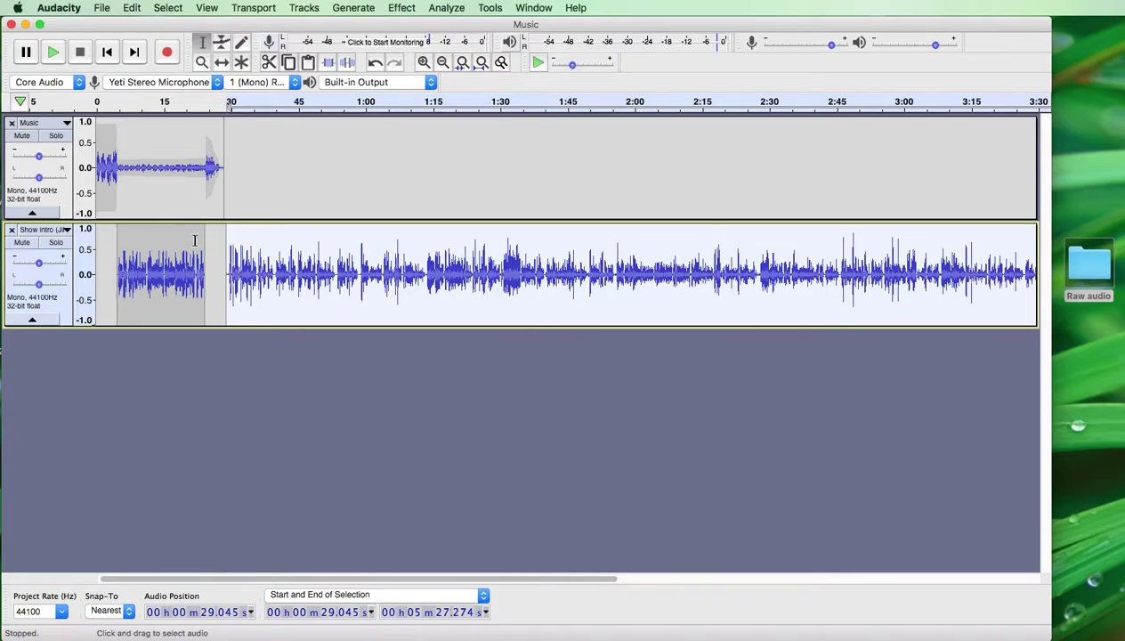
Step: Shift the pasted recording to start at about 26.5 seconds and play the transition from about 24 seconds
left_click(223, 63)
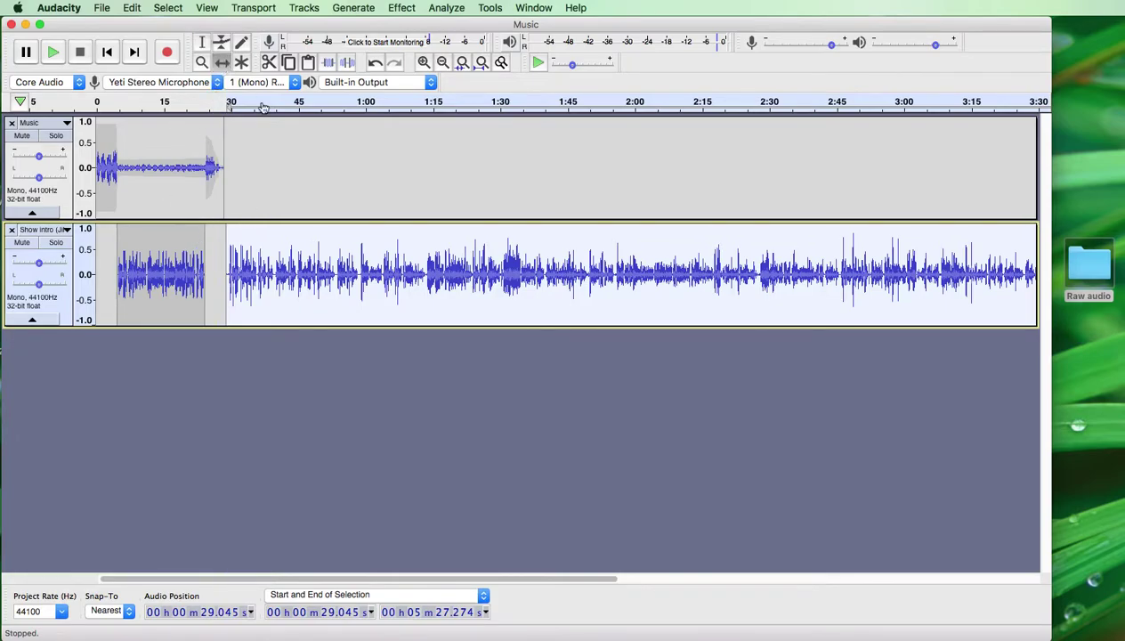
left_click_drag(308, 232, 297, 238)
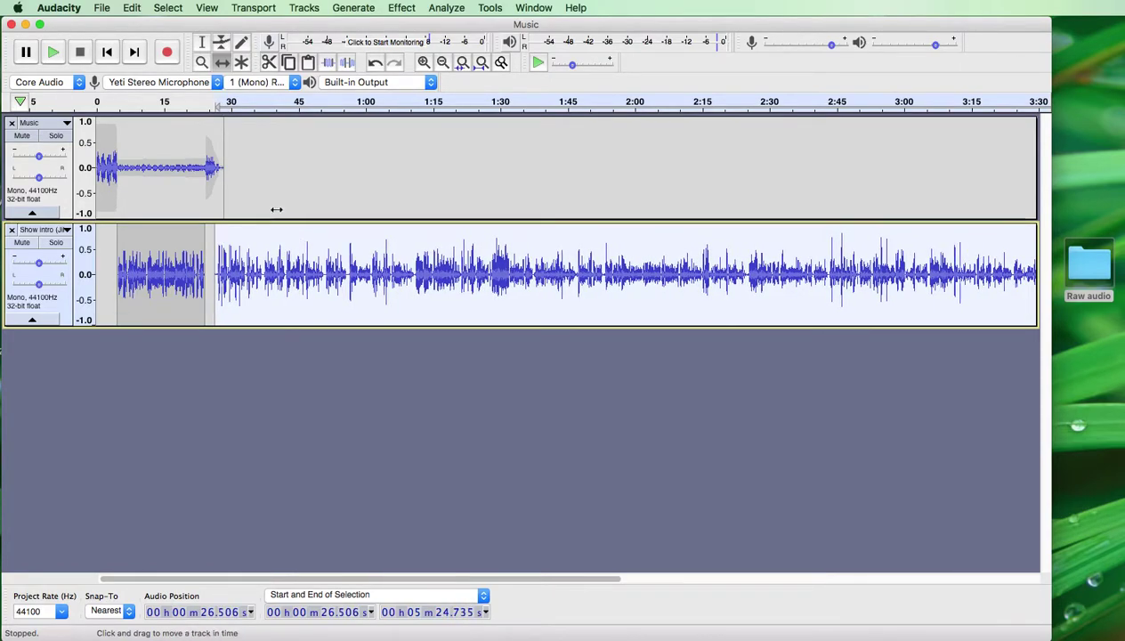
left_click(202, 62)
left_click(196, 199)
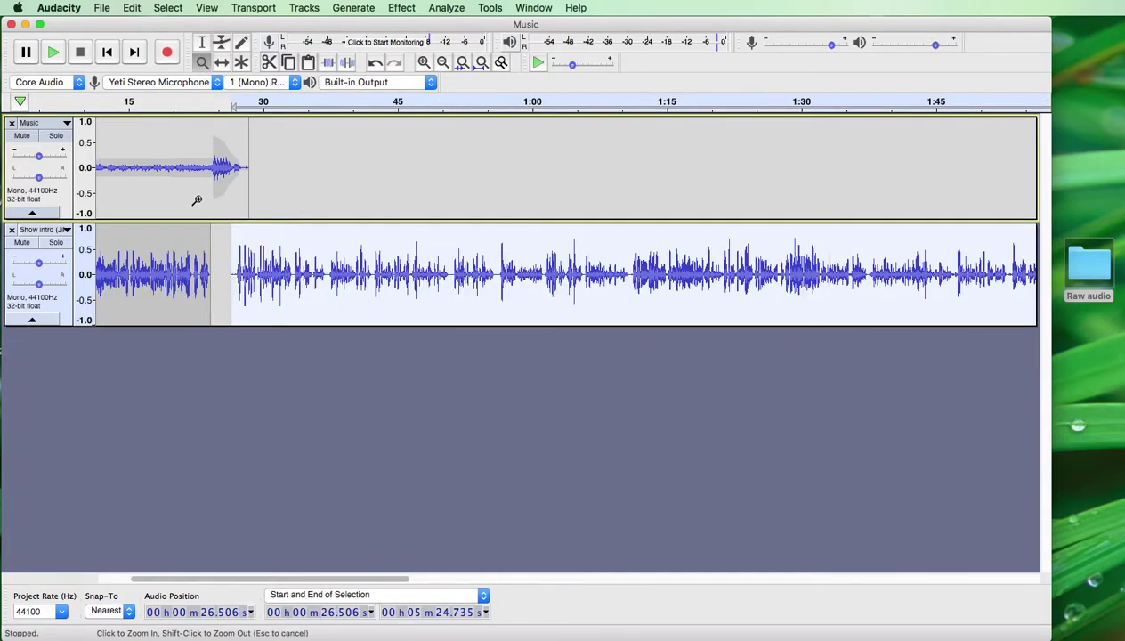
left_click(197, 200)
left_click(197, 200)
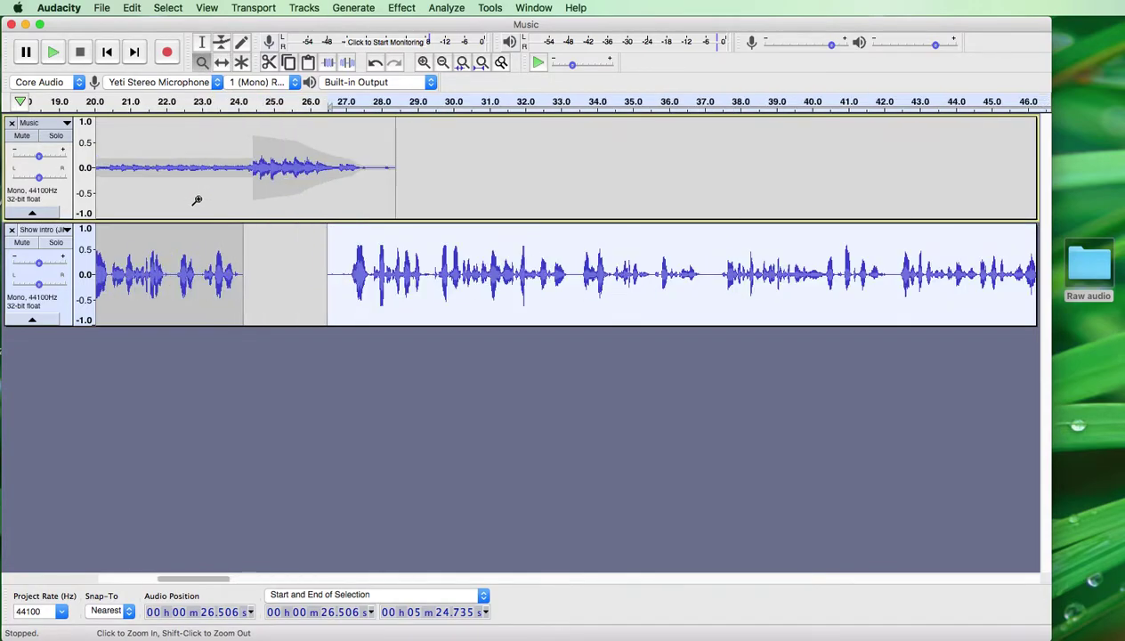
left_click(202, 41)
left_click(237, 133)
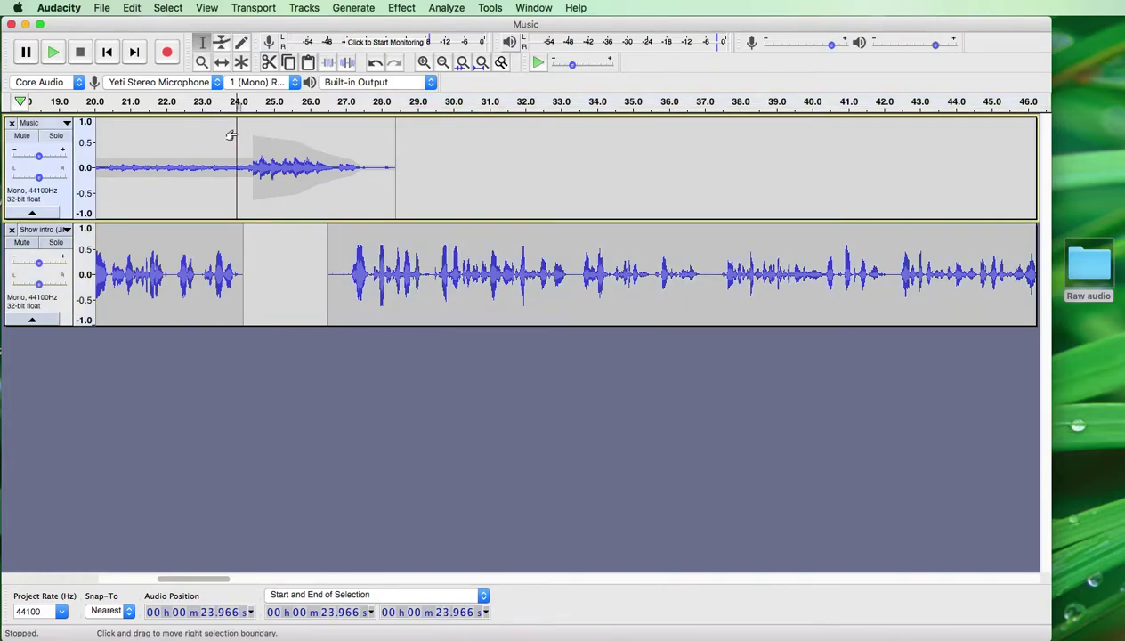
key("space")
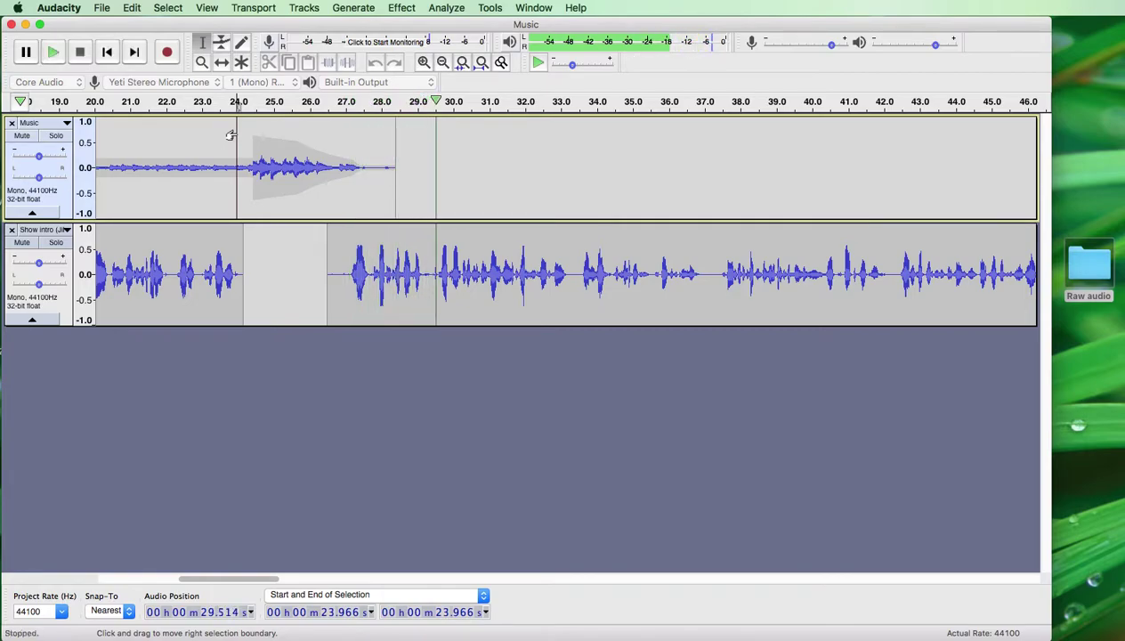
key("space")
Step: Play the final part of the pasted recording from about 3:23 to review how it ends
left_click_drag(241, 579, 391, 579)
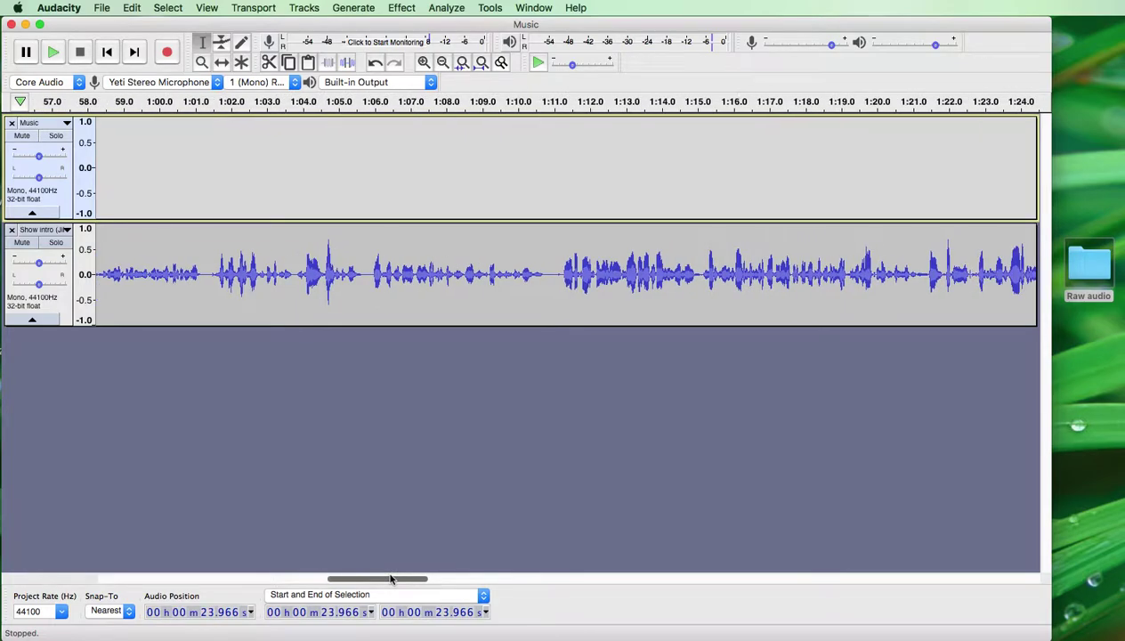
left_click(480, 63)
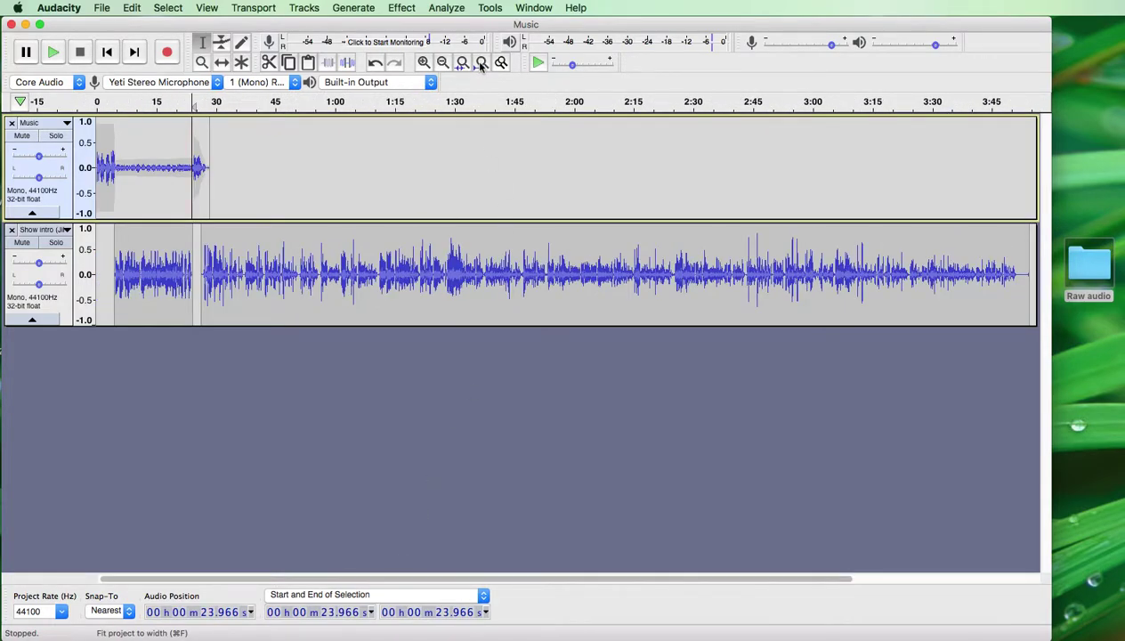
left_click_drag(422, 578, 756, 304)
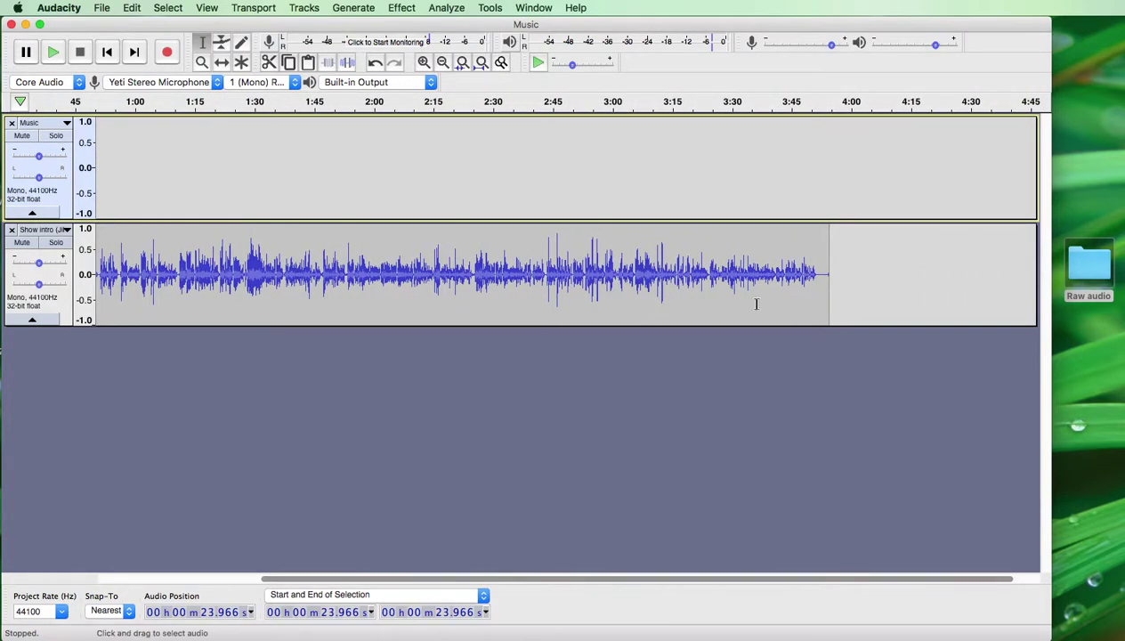
left_click(704, 241)
key("space")
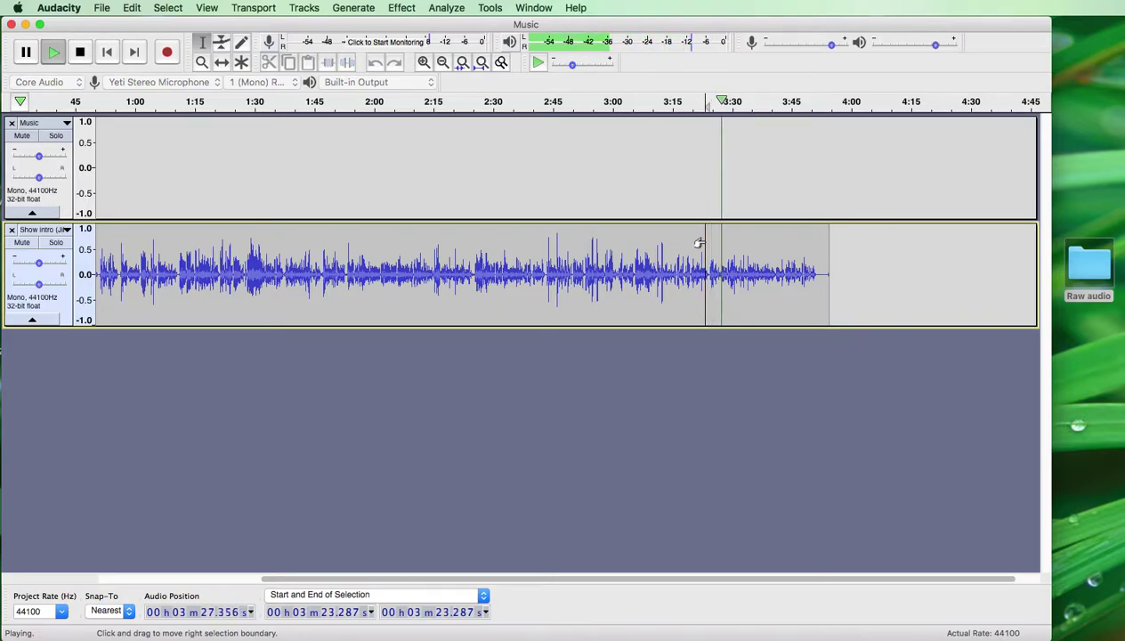
key("space")
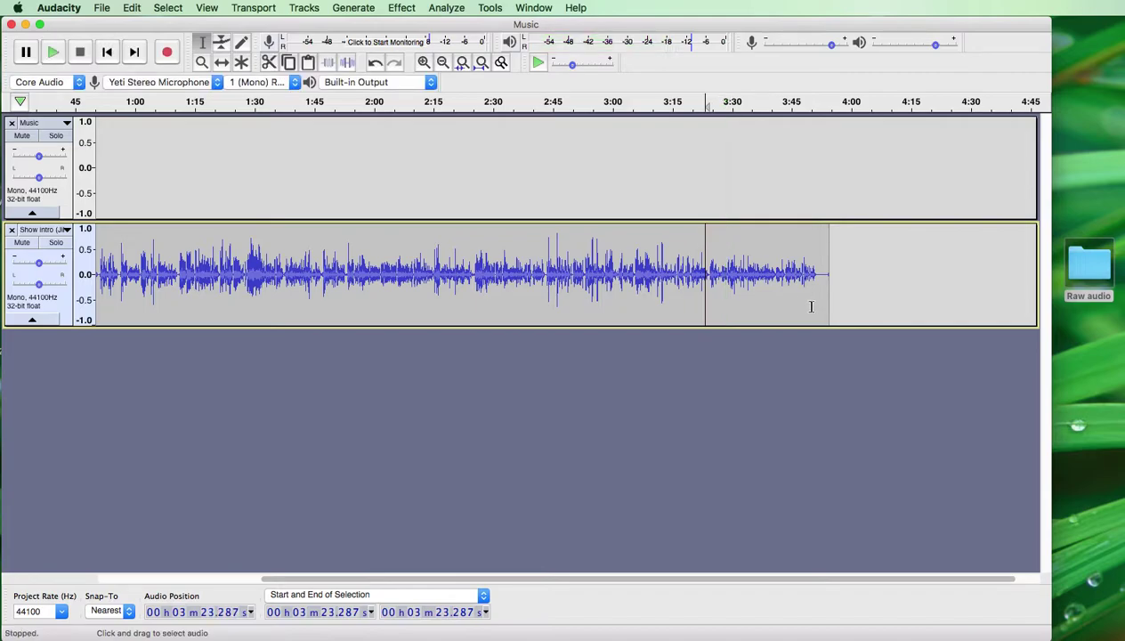
Step: Examine the show intro track closely around 3:30, playing from about 3:29.2 and 3:28.4 to find the pause before the ending
left_click(732, 273)
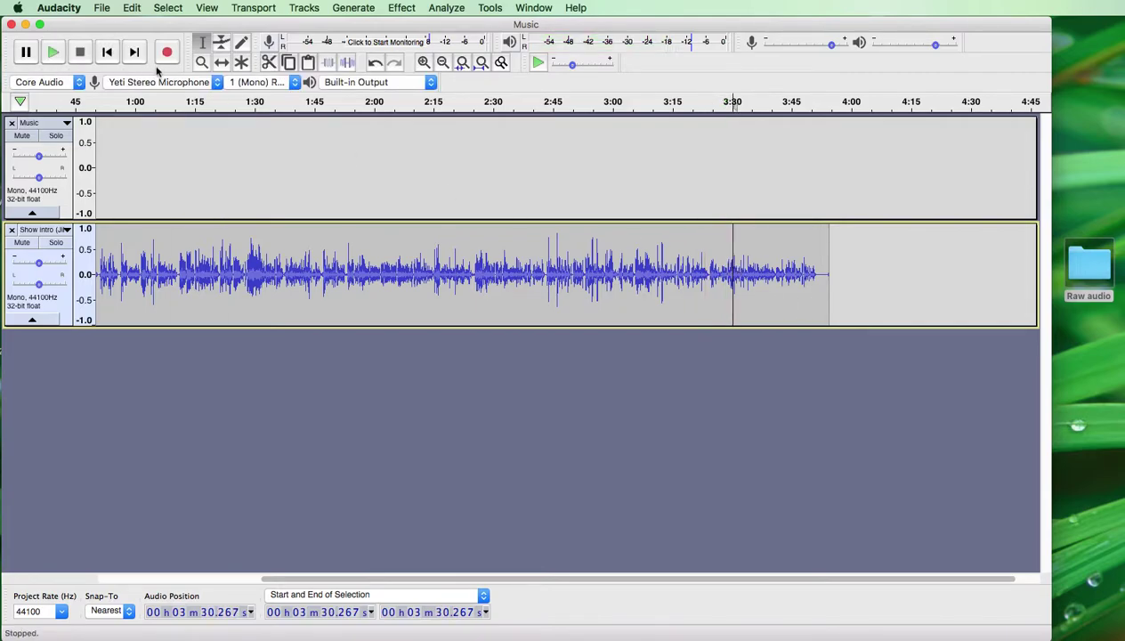
left_click(202, 63)
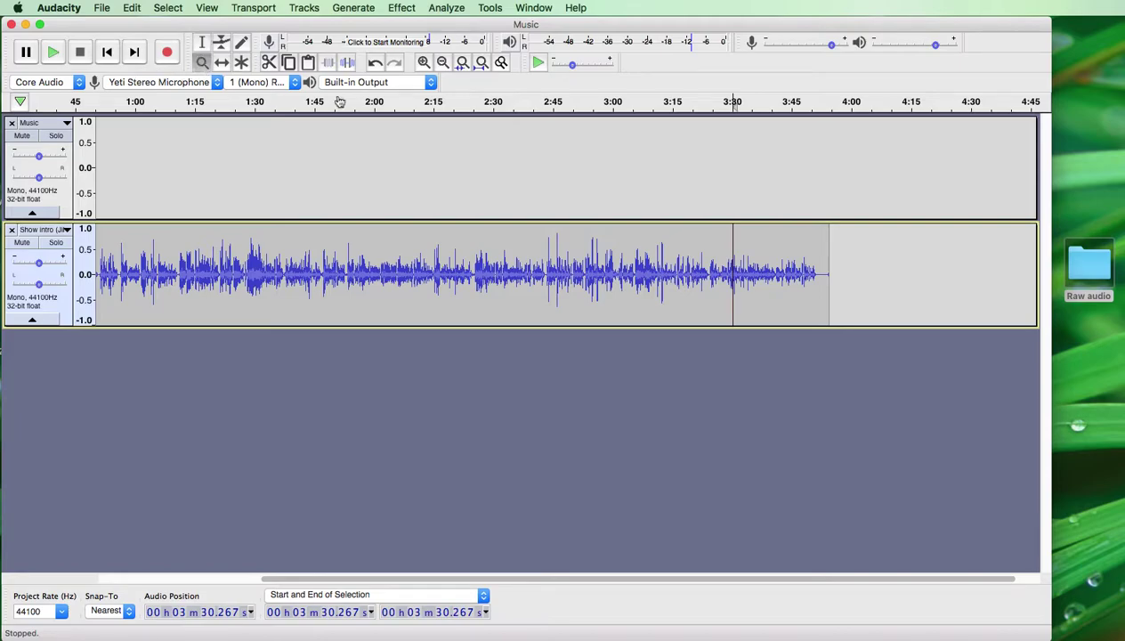
left_click(740, 263)
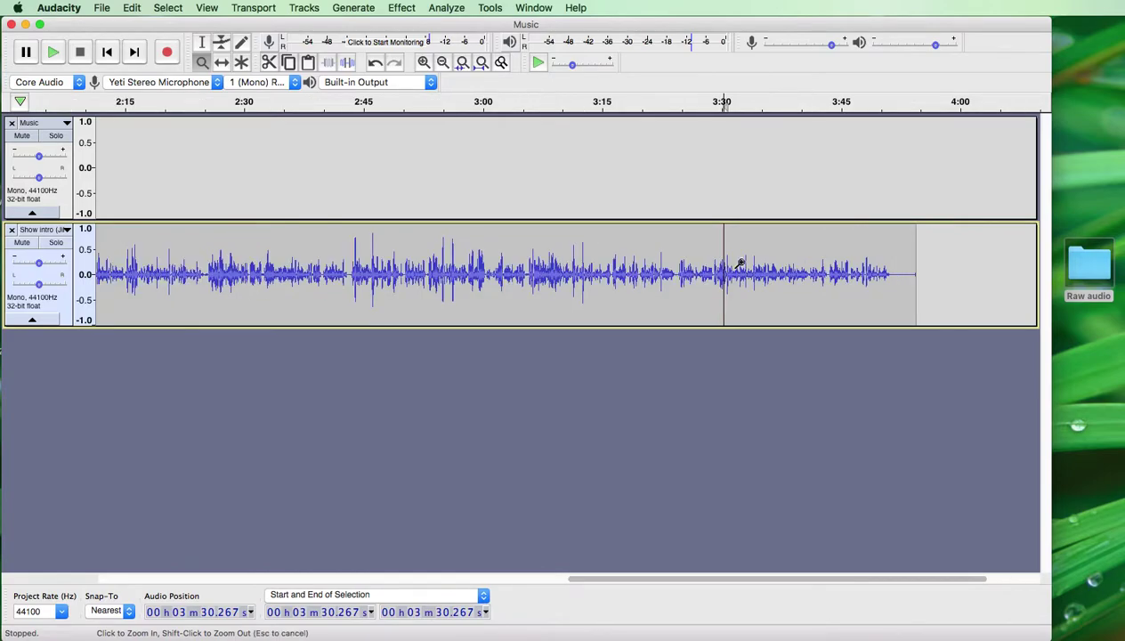
left_click(740, 264)
left_click(740, 263)
left_click(740, 263)
left_click(740, 264)
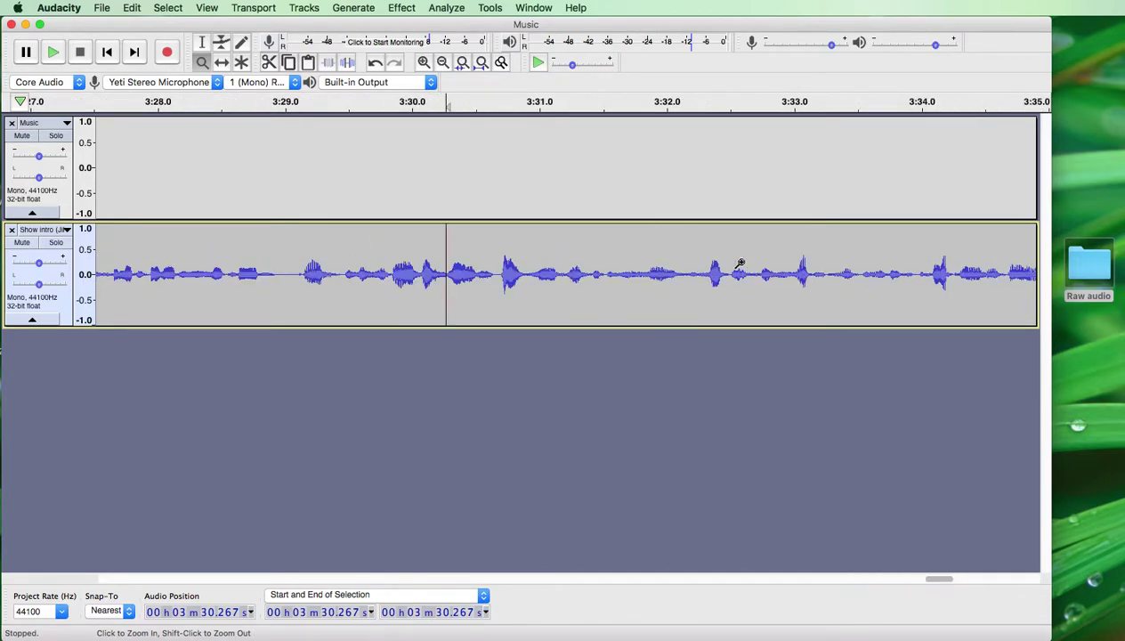
left_click(202, 42)
left_click(310, 225)
key("space")
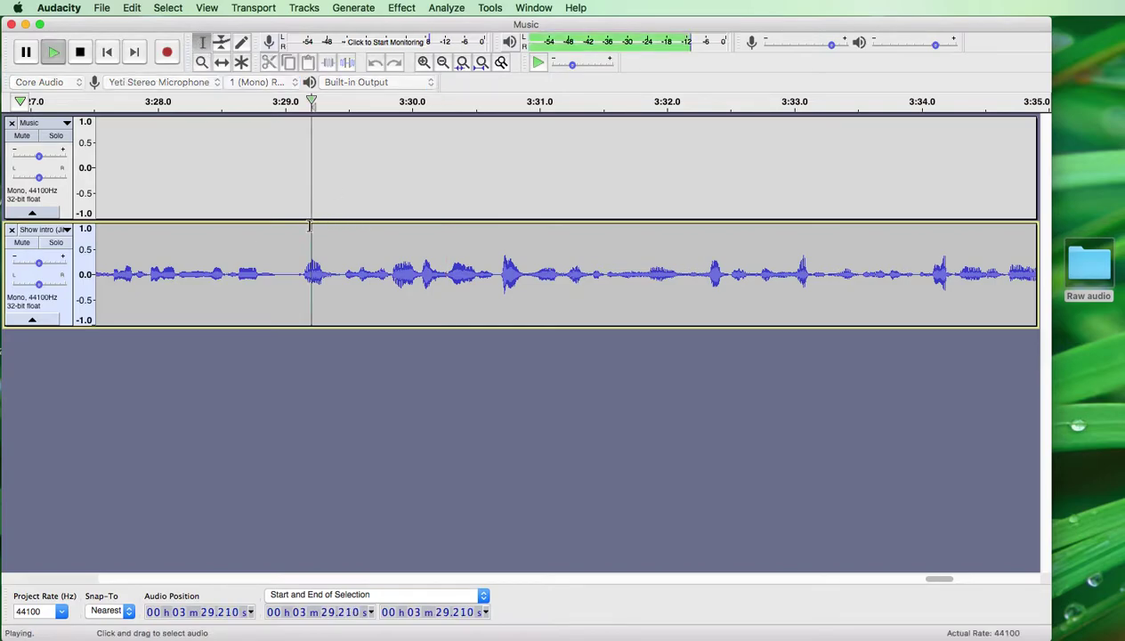
key("space")
left_click(212, 228)
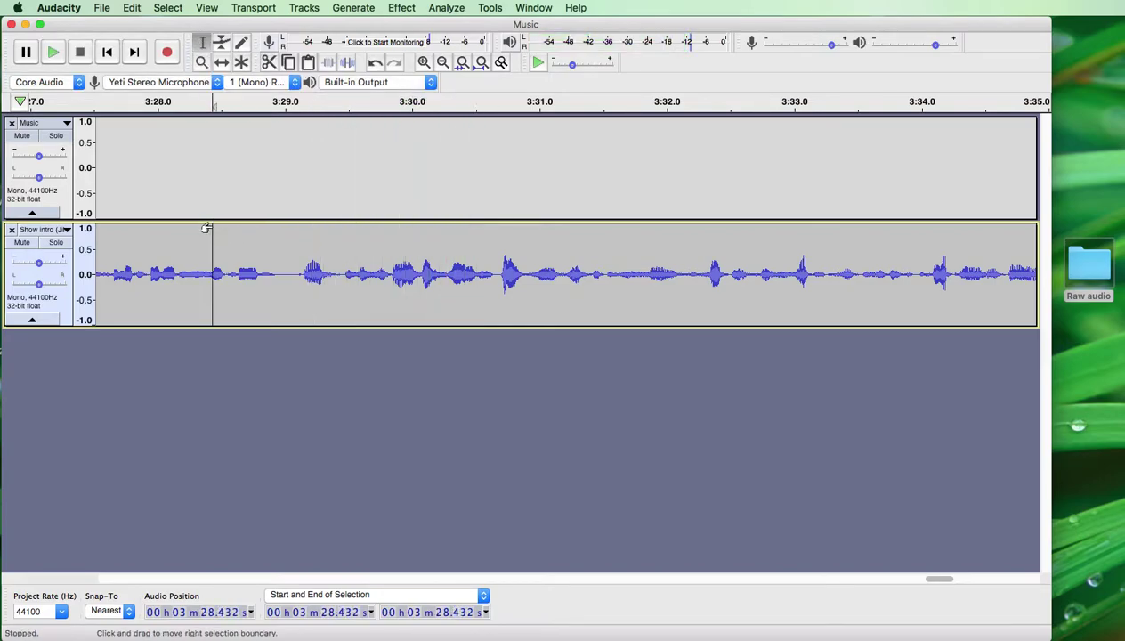
key("space")
key("space")
Step: Split the show intro track at about 3:29 and shift the clip after the split to start at about 3:34
left_click(283, 270)
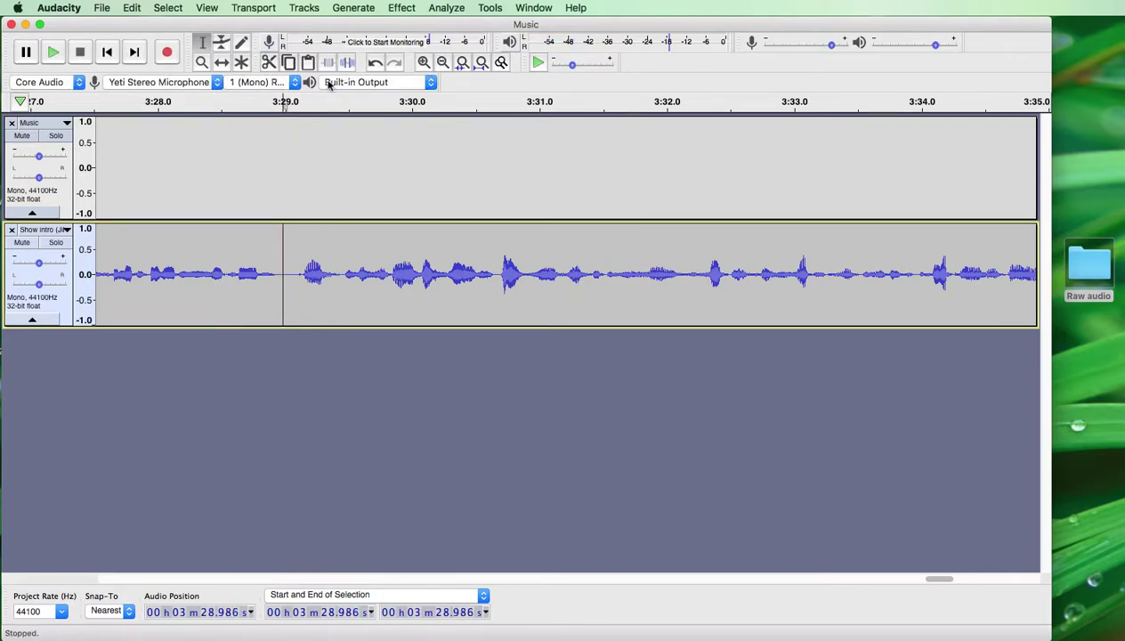
left_click(132, 8)
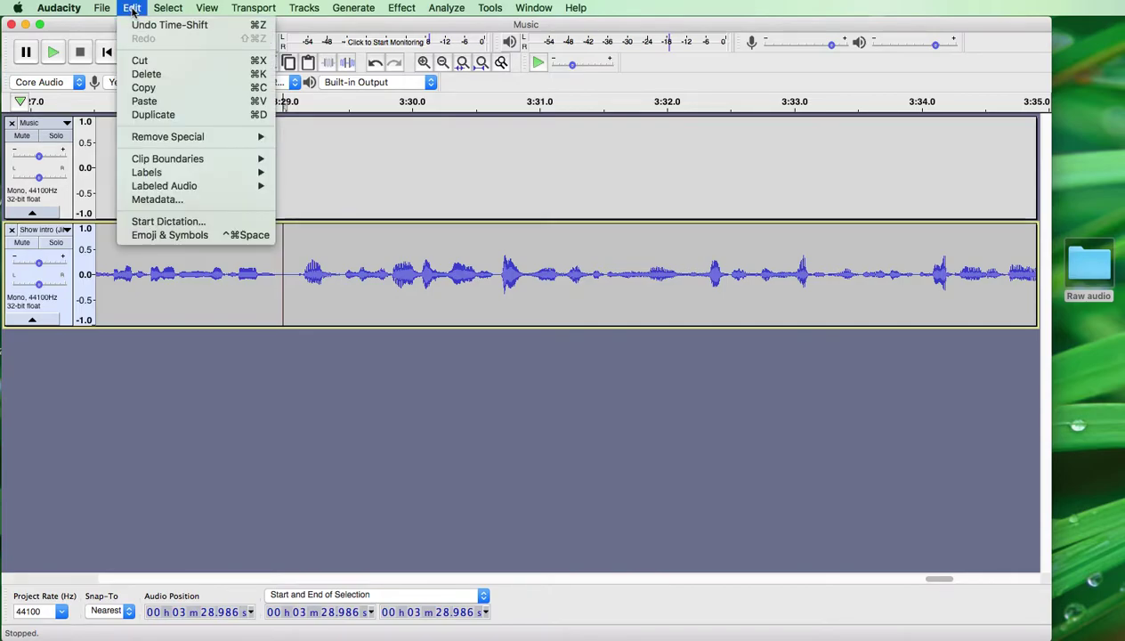
mouse_move(148, 164)
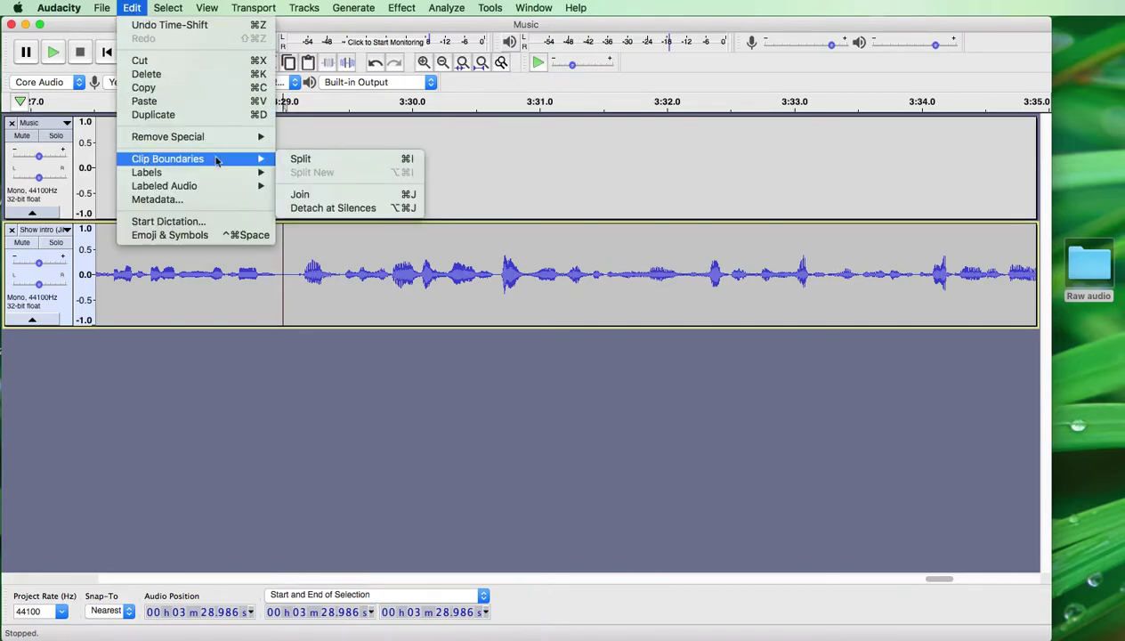
left_click(301, 159)
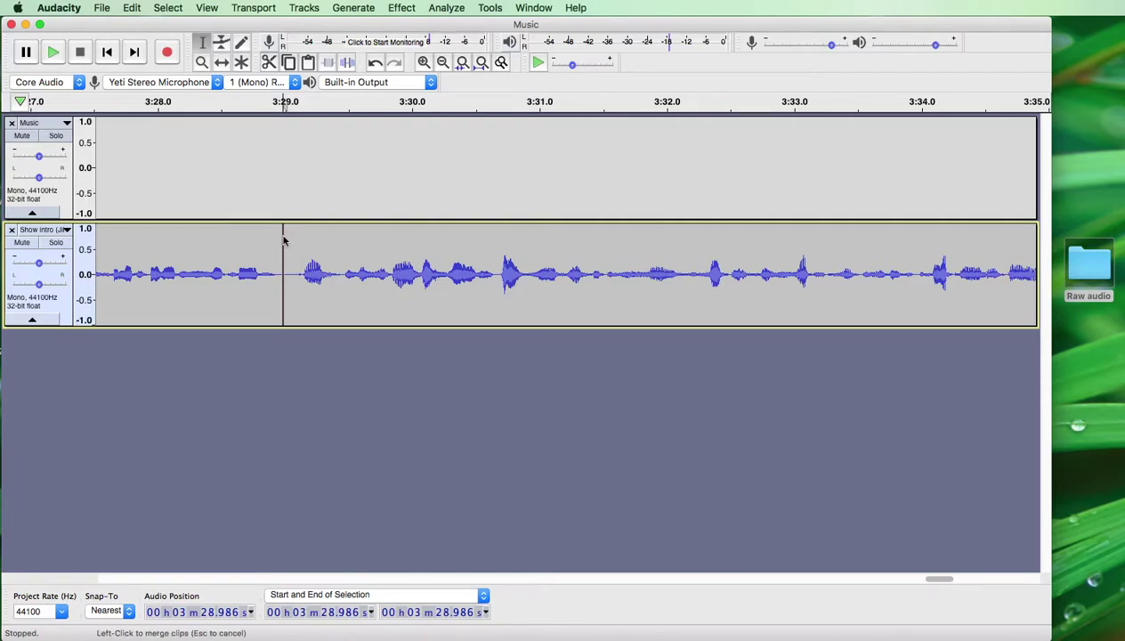
key("F5")
left_click_drag(336, 236, 358, 239)
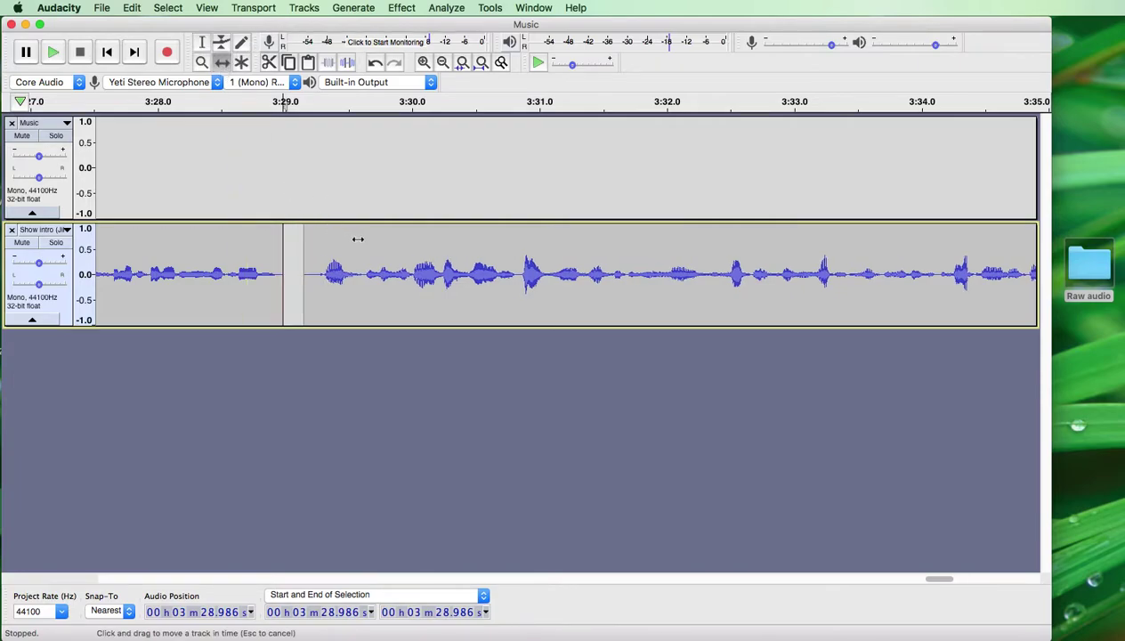
left_click(482, 63)
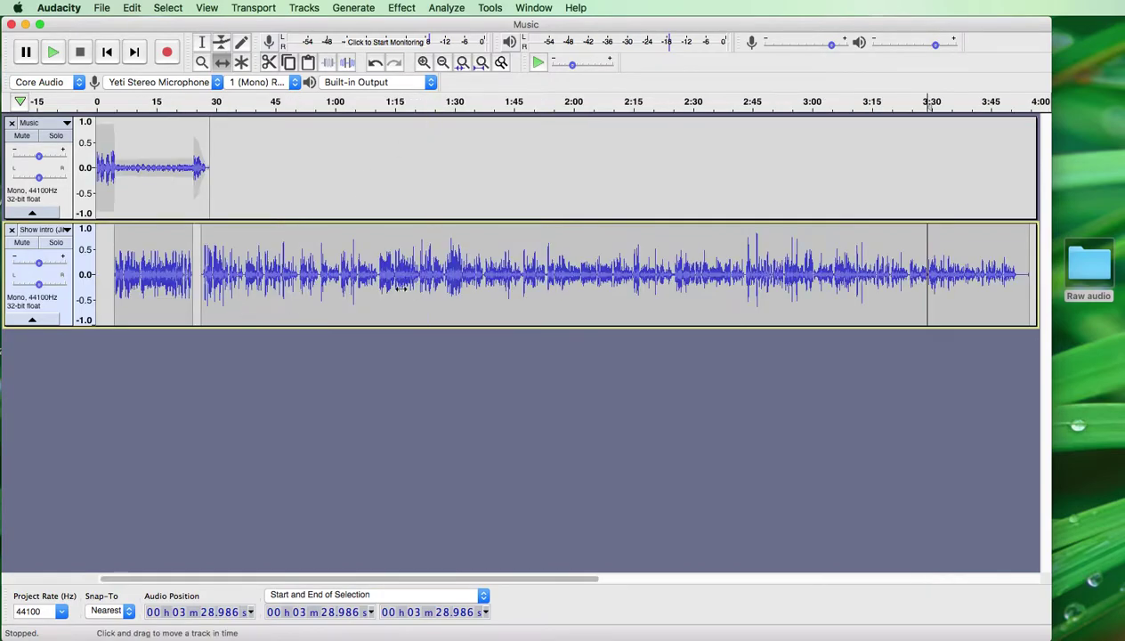
left_click_drag(960, 249, 982, 251)
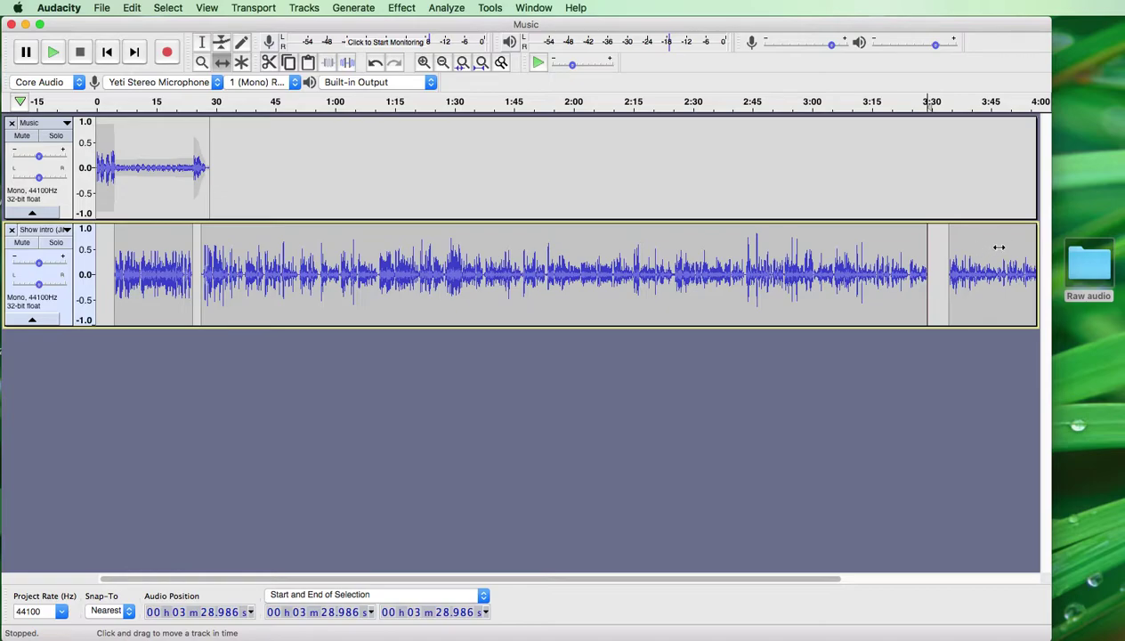
Step: Delete the split-off ending clip from the show intro track
left_click(202, 42)
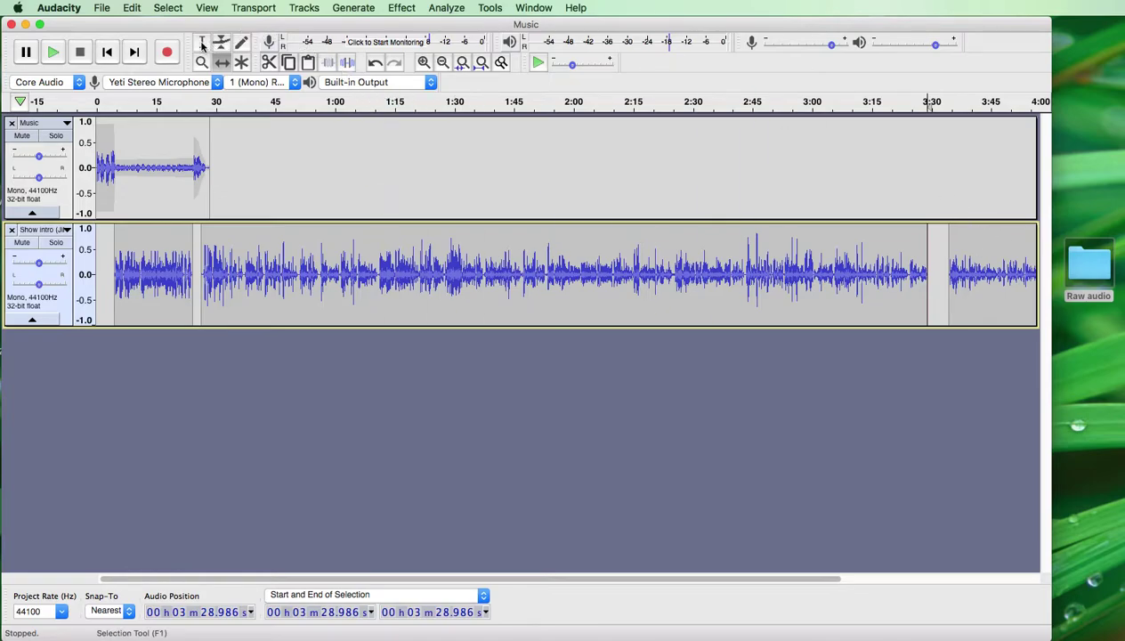
left_click_drag(946, 250, 1059, 251)
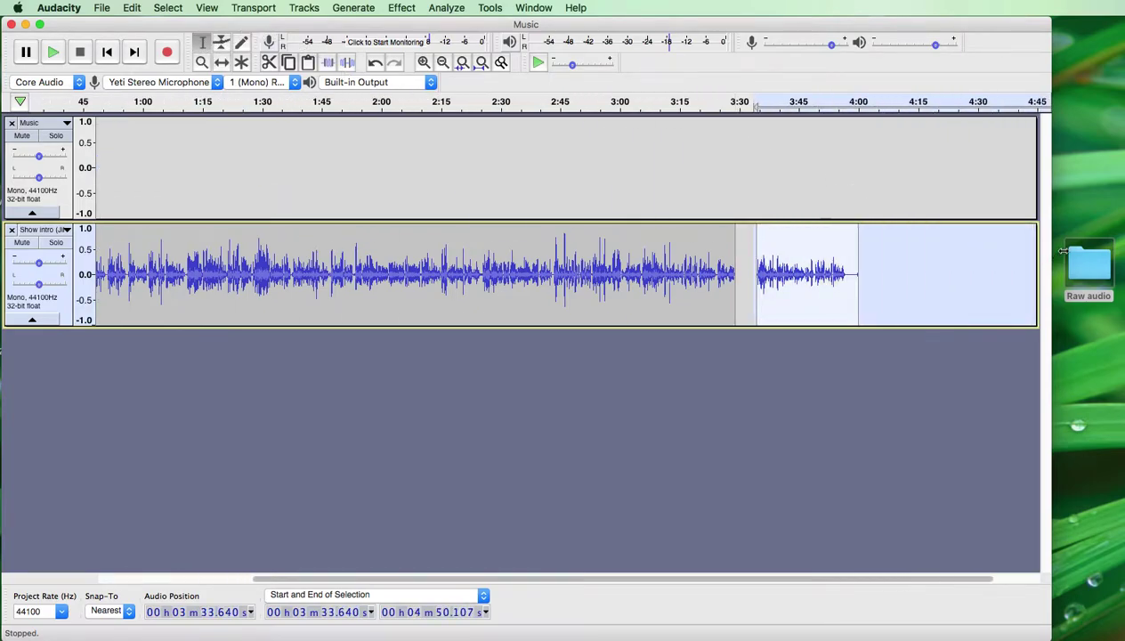
key("Delete")
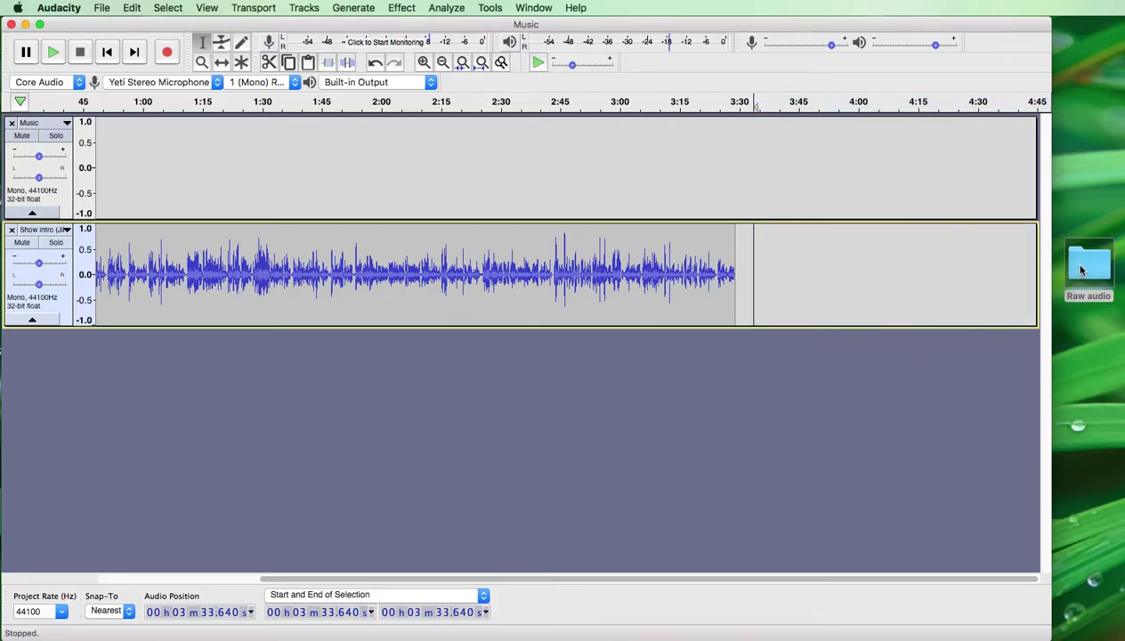
Step: Import New ending.wav from the Raw audio folder as a separate track and close the folder window
double_click(1081, 269)
left_click_drag(586, 495, 503, 374)
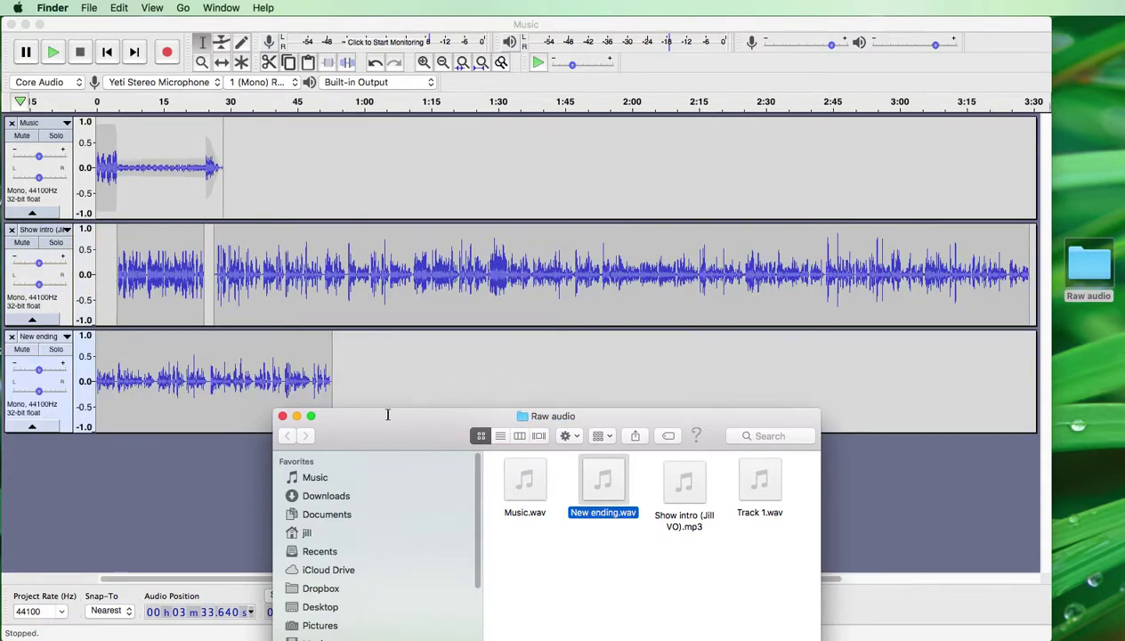
left_click(283, 415)
Step: Copy all of the New ending track's audio and paste it into the show intro track at about 3:31.5
left_click_drag(360, 383, 93, 383)
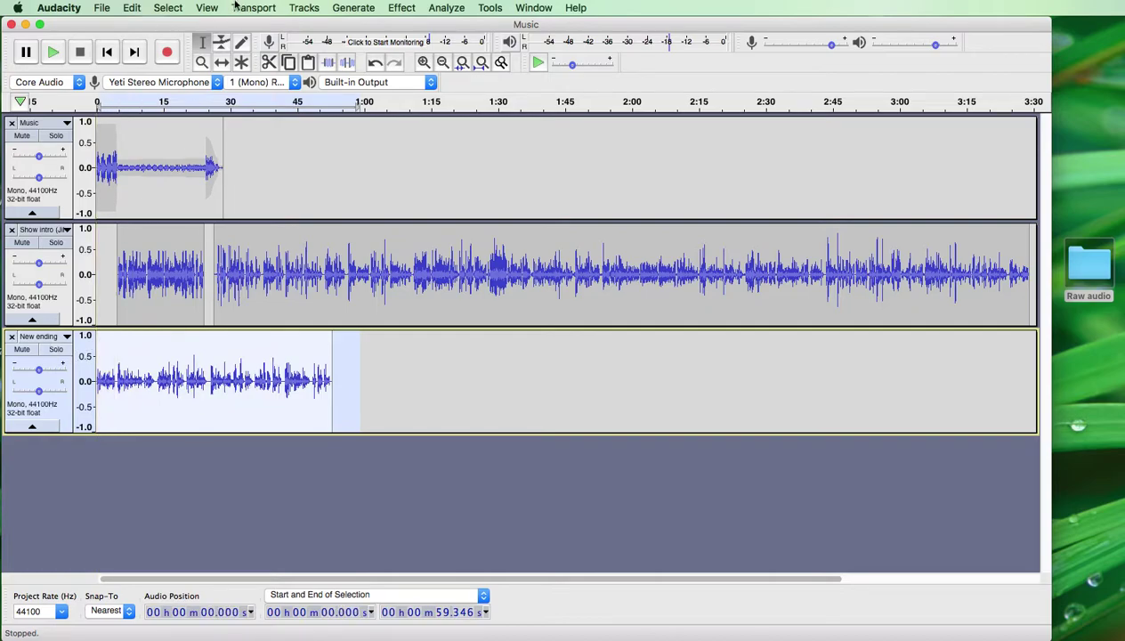
left_click(130, 7)
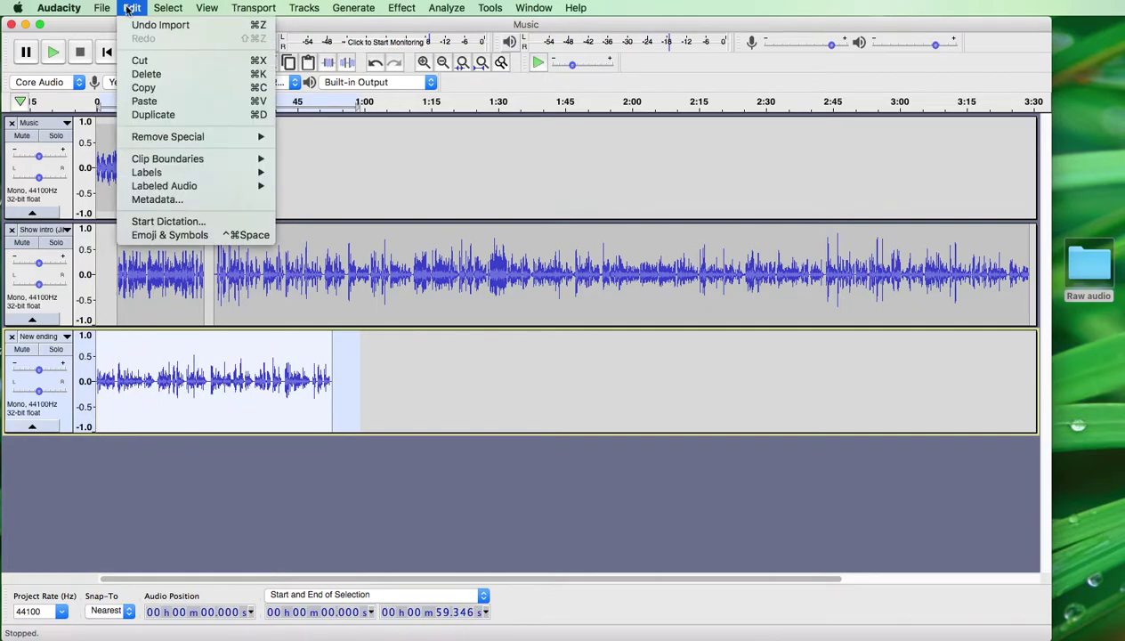
left_click(163, 88)
left_click_drag(705, 575, 903, 575)
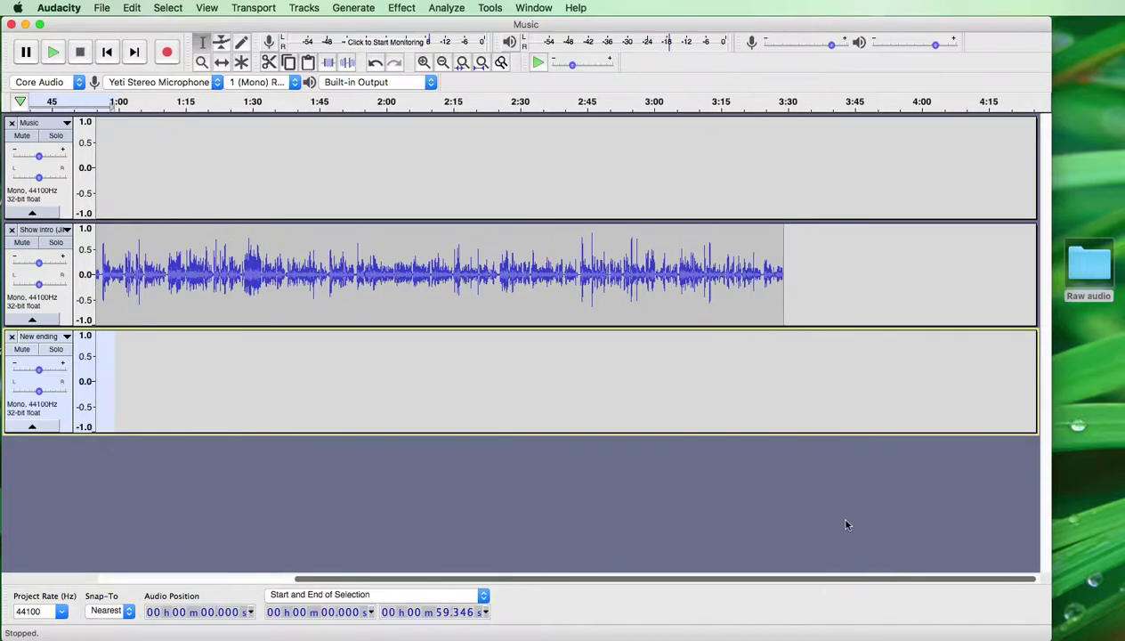
left_click(790, 257)
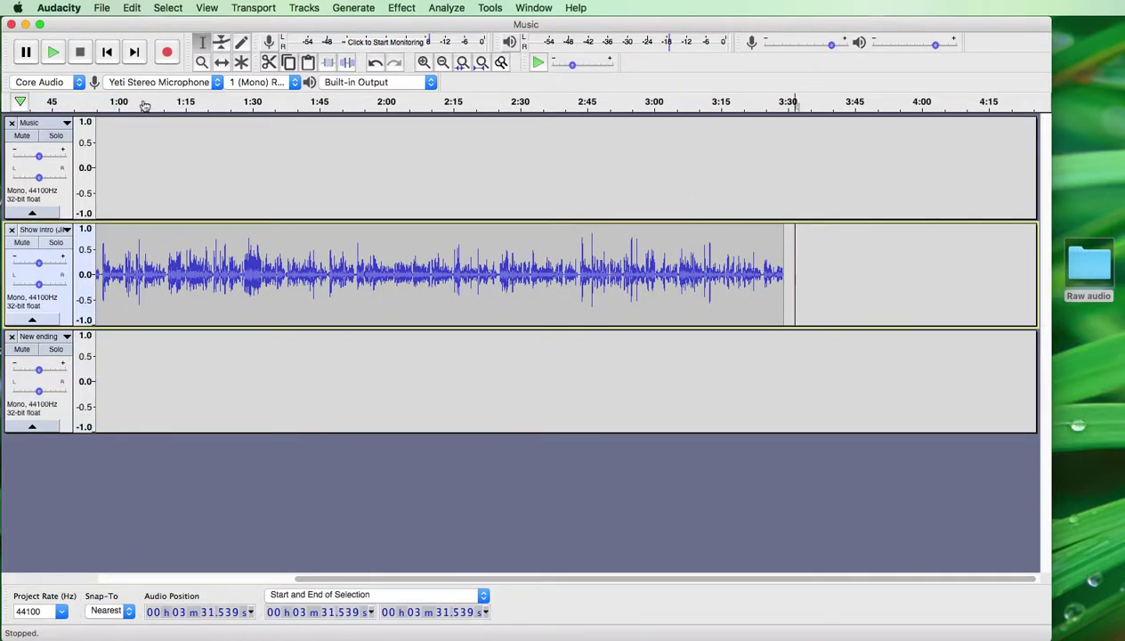
left_click(133, 8)
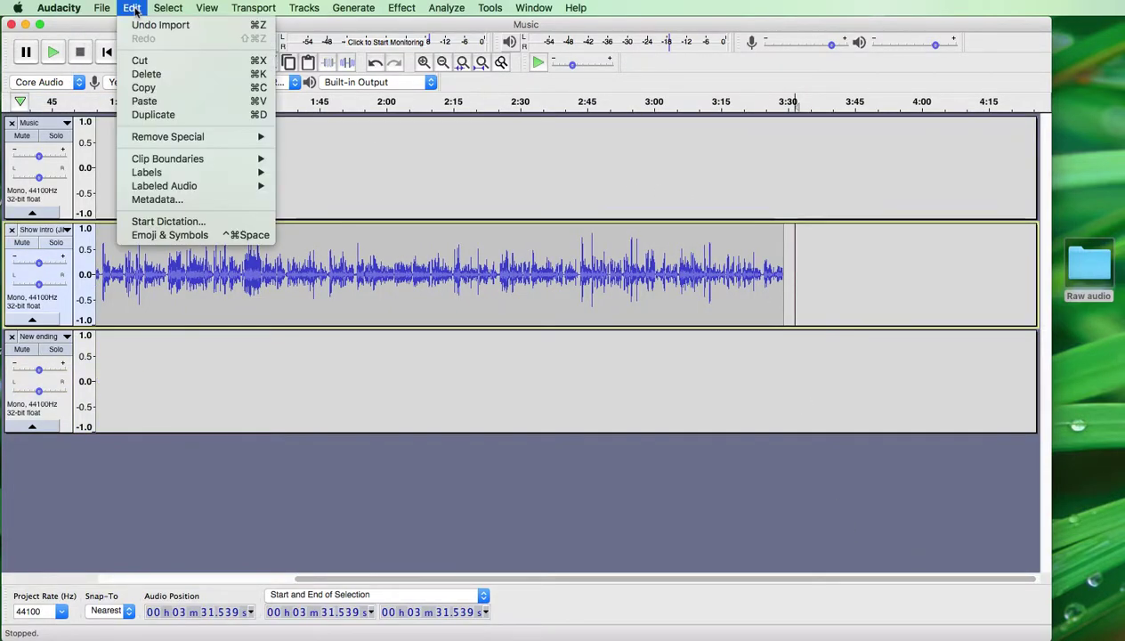
left_click(151, 101)
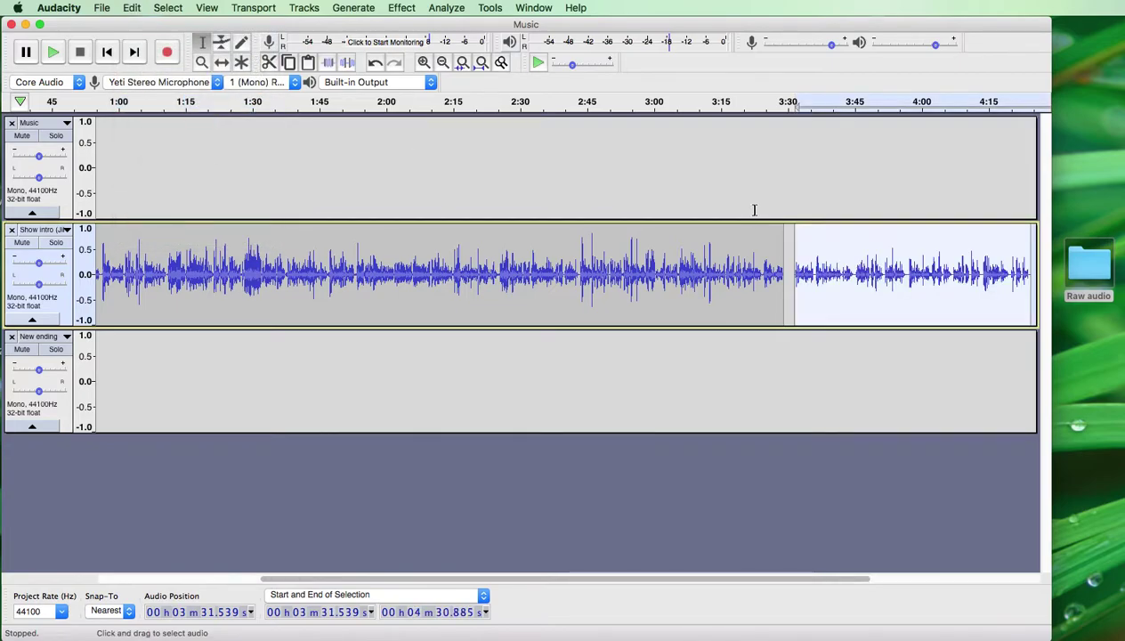
Step: Shift the pasted ending back against the preceding clip at about 3:29 and play the join from about 3:26.6
left_click(221, 61)
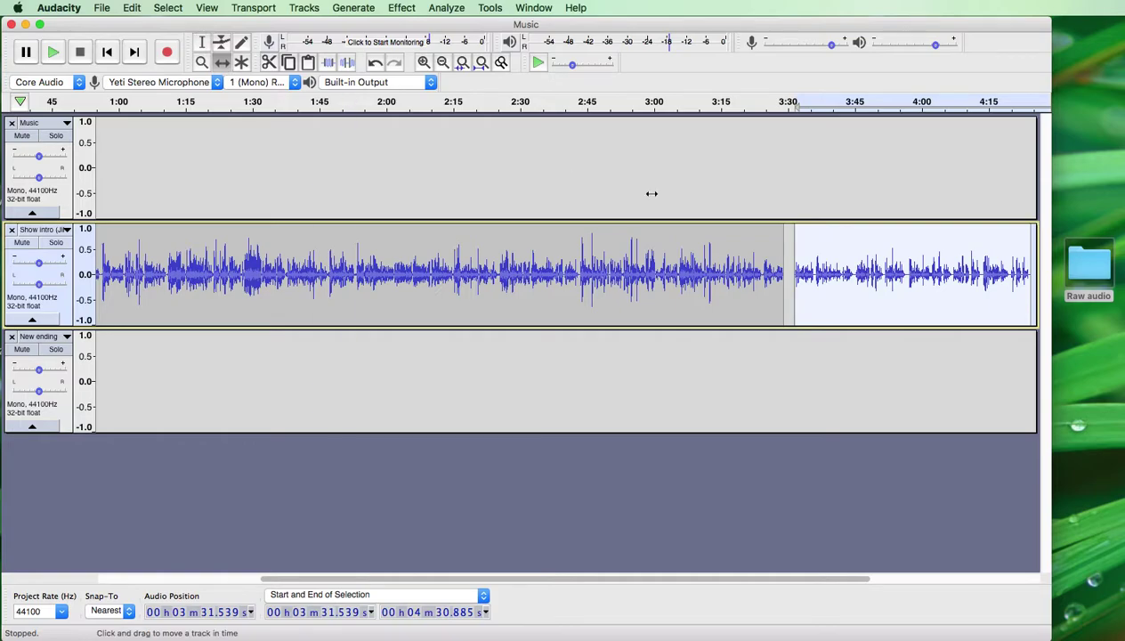
left_click_drag(837, 241, 826, 243)
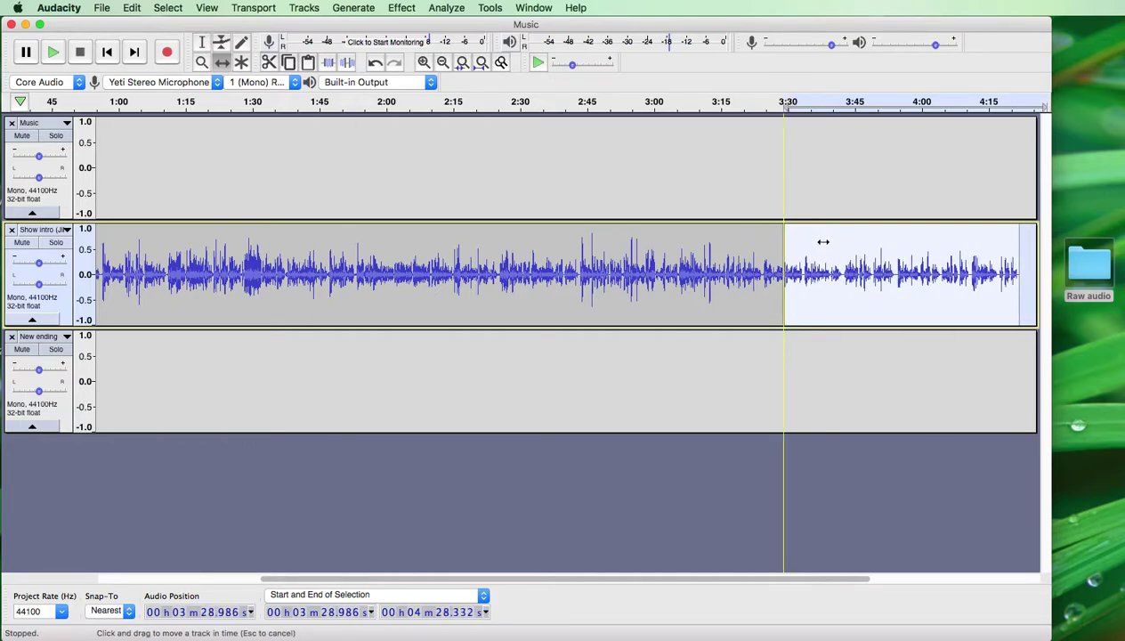
left_click(202, 42)
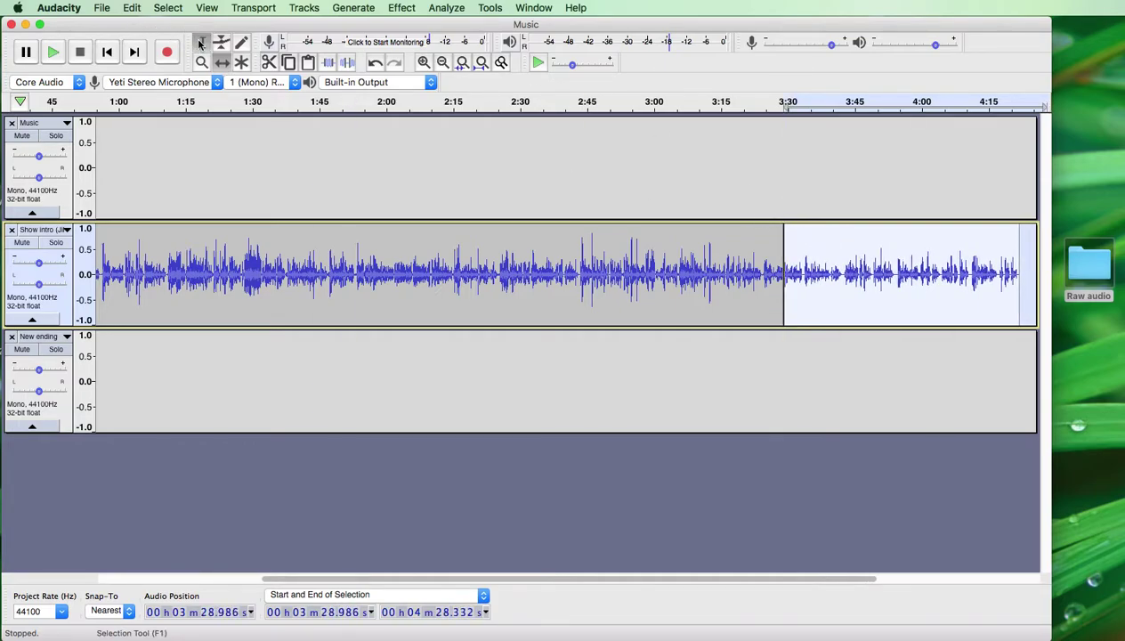
left_click(773, 227)
key("space")
key("space")
key("space")
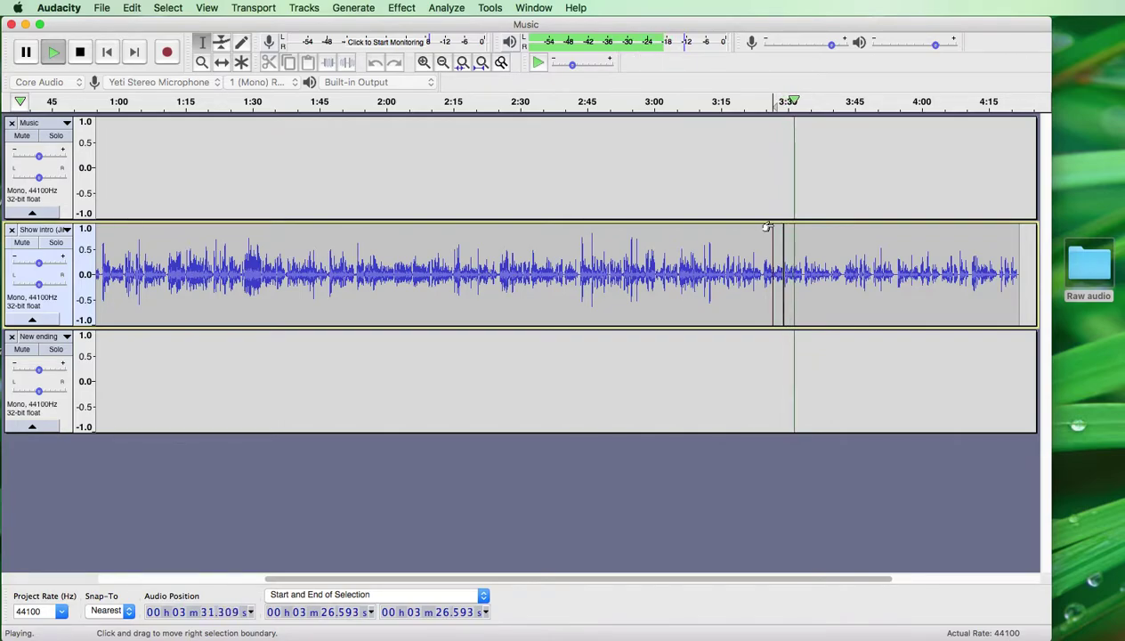
key("space")
Step: Remove the separate New ending track from the project
left_click_drag(623, 576, 334, 575)
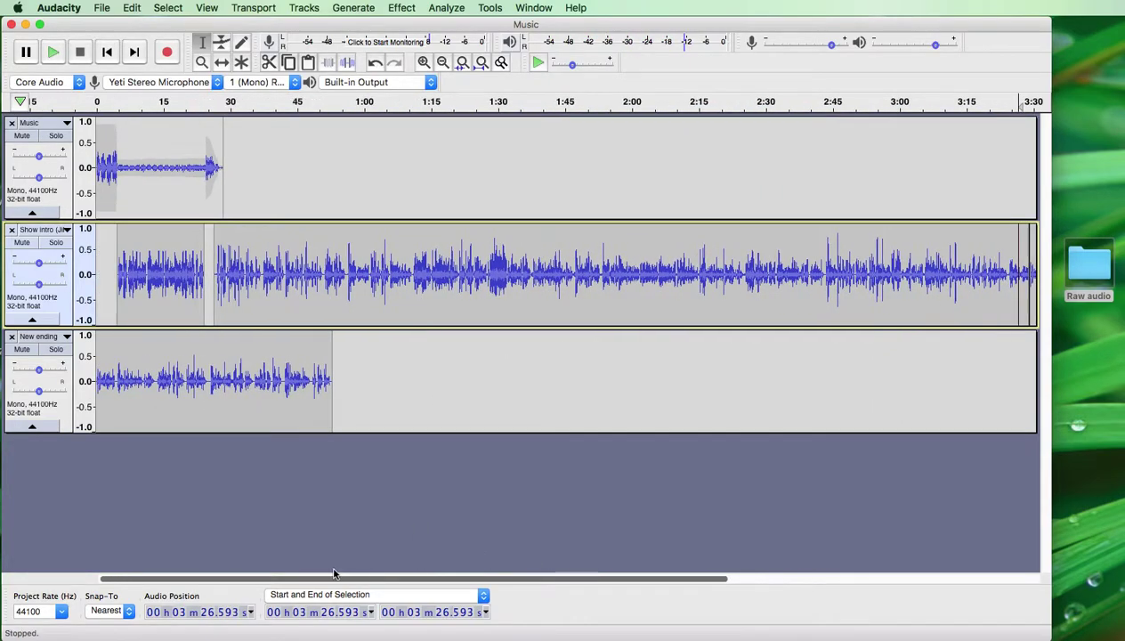
left_click(12, 336)
left_click_drag(456, 579, 741, 574)
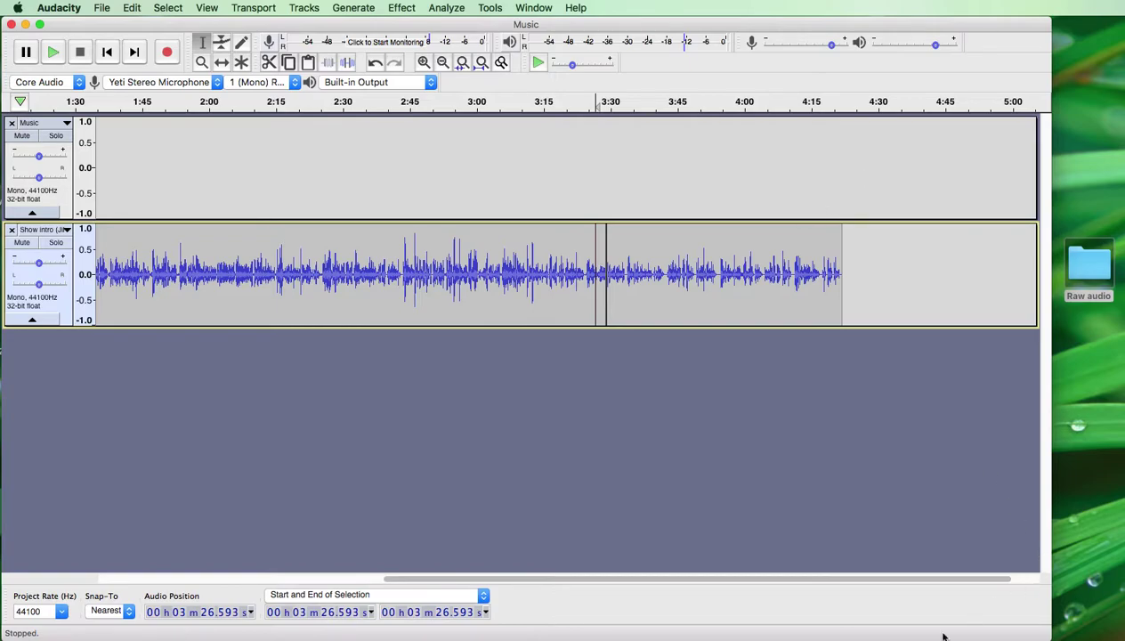
Step: Import Music.wav from the Raw audio folder again as a new track and close the folder window
double_click(1088, 265)
mouse_move(690, 494)
mouse_move(526, 481)
left_click_drag(526, 481, 459, 334)
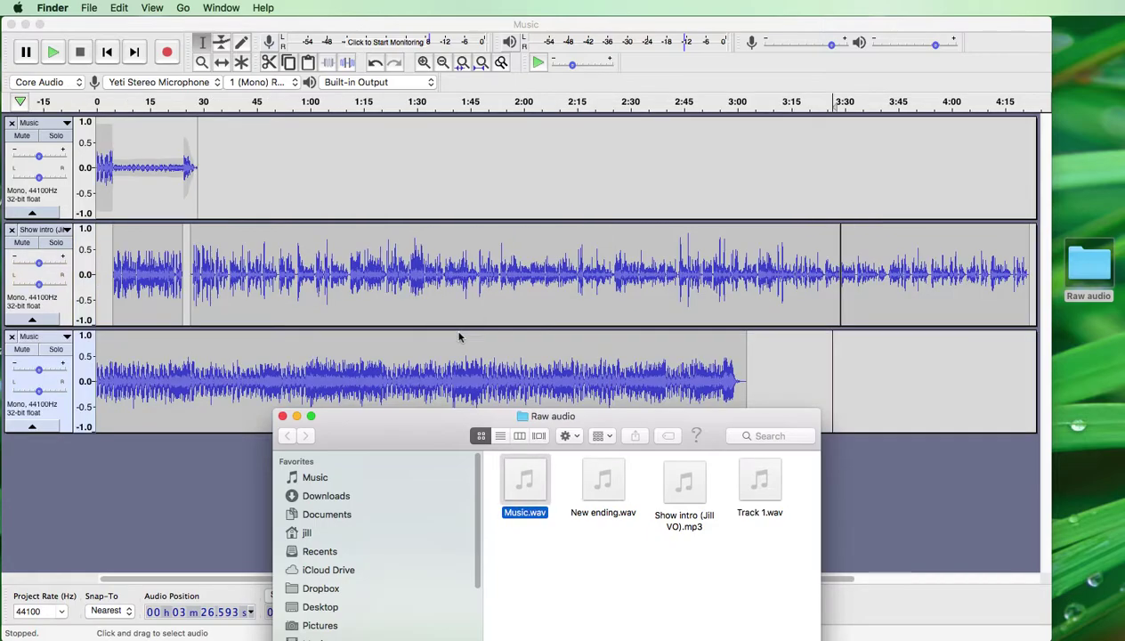
left_click(282, 416)
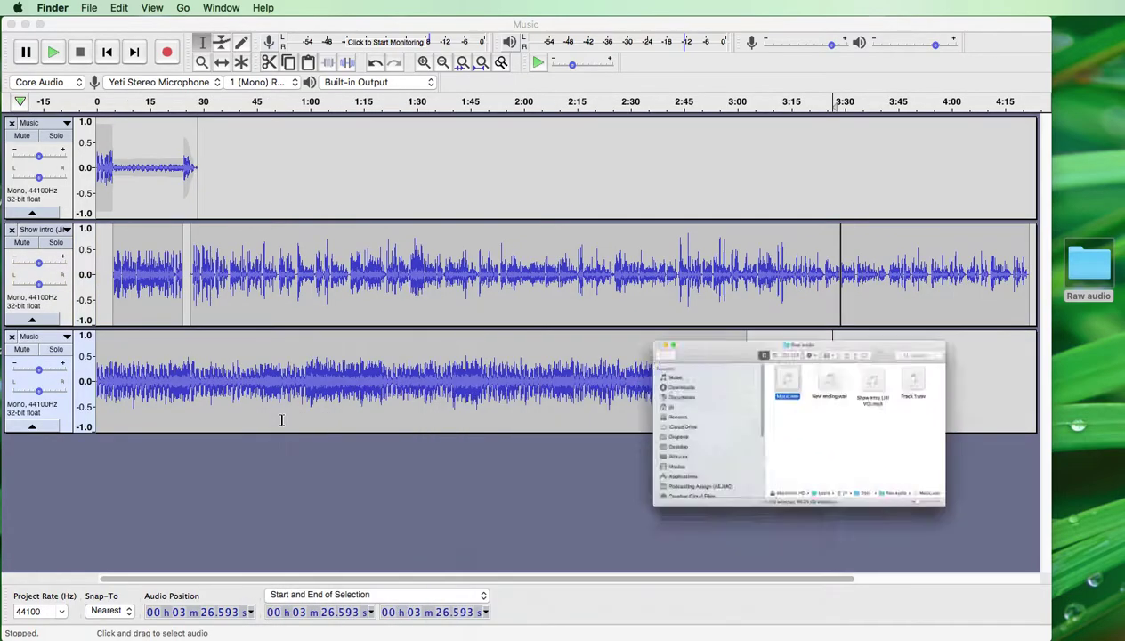
Step: Copy all of the newly imported Music track's audio and paste it into the first Music track at about 4:19
left_click(5, 351)
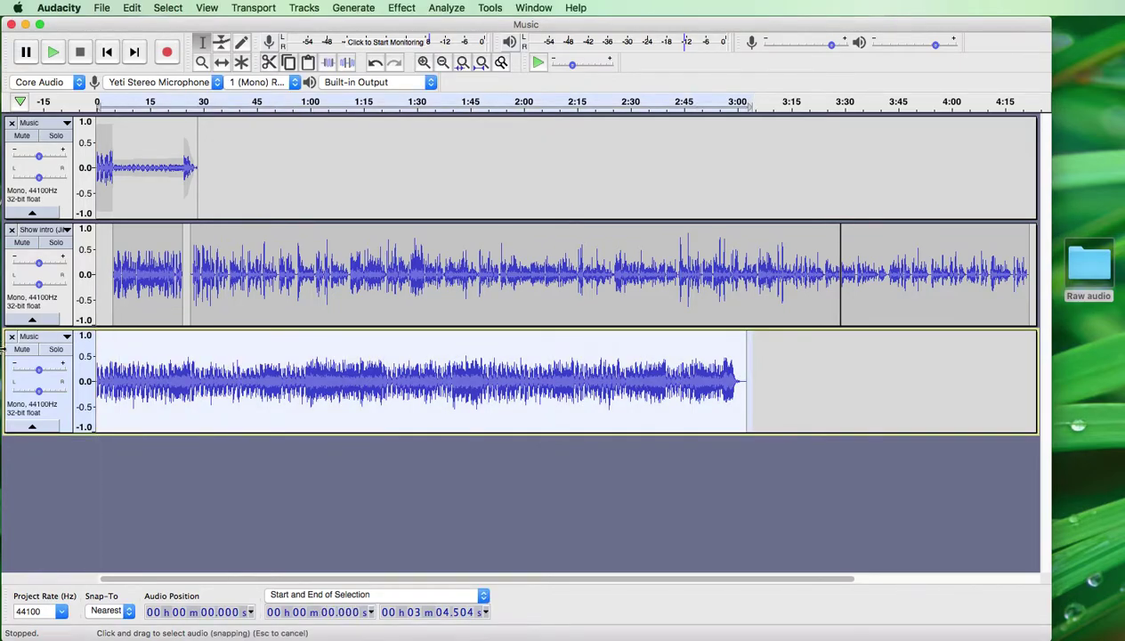
left_click(132, 8)
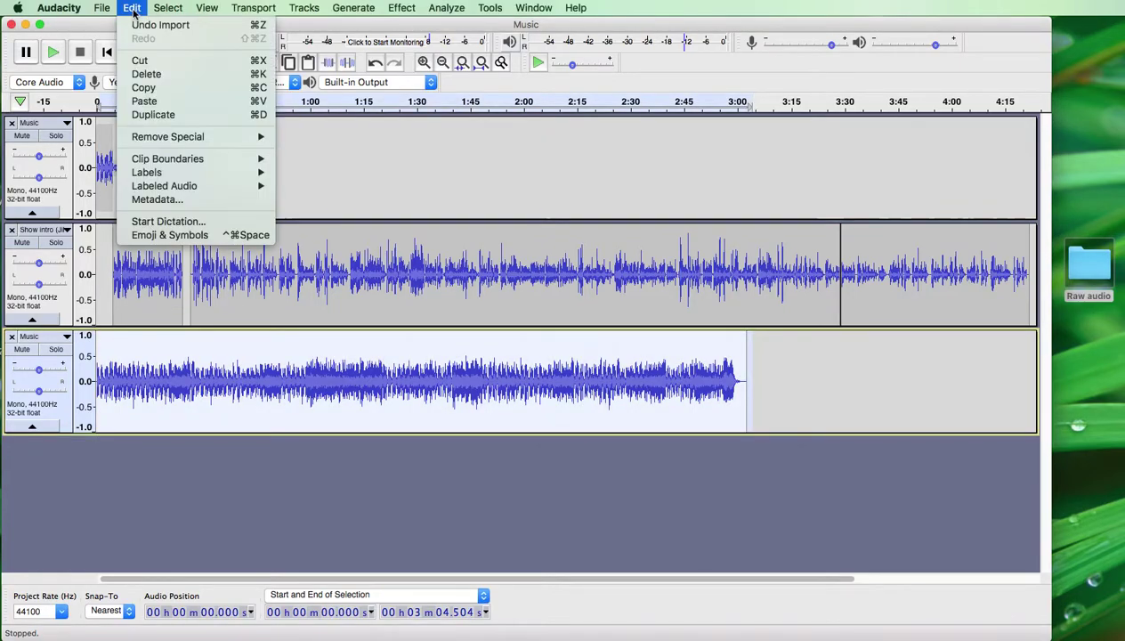
left_click(165, 88)
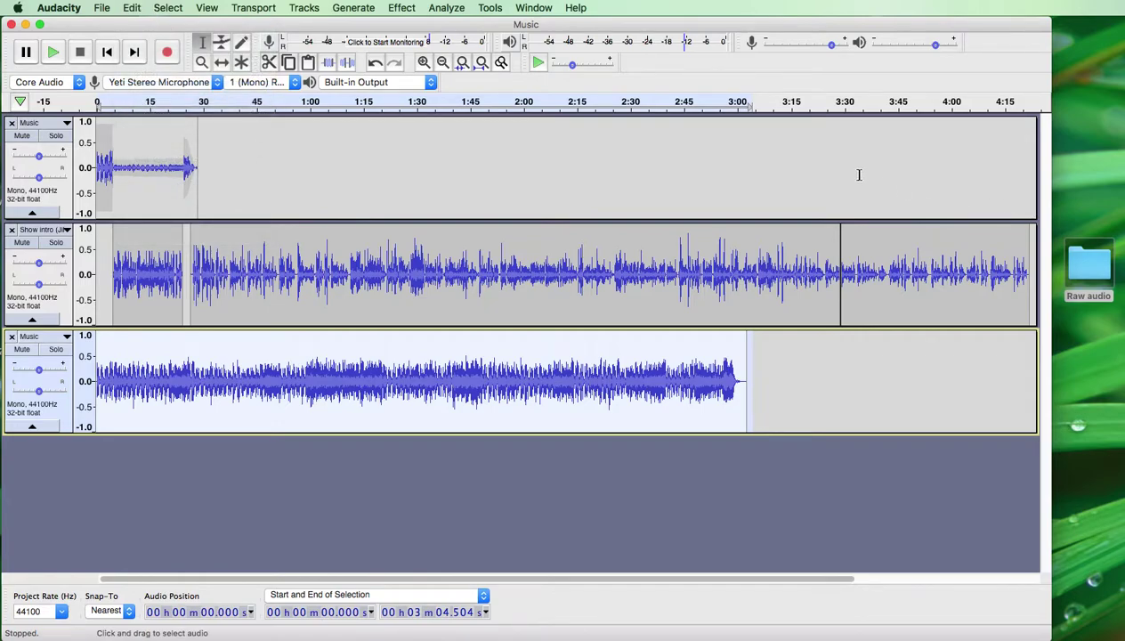
left_click_drag(626, 580, 793, 579)
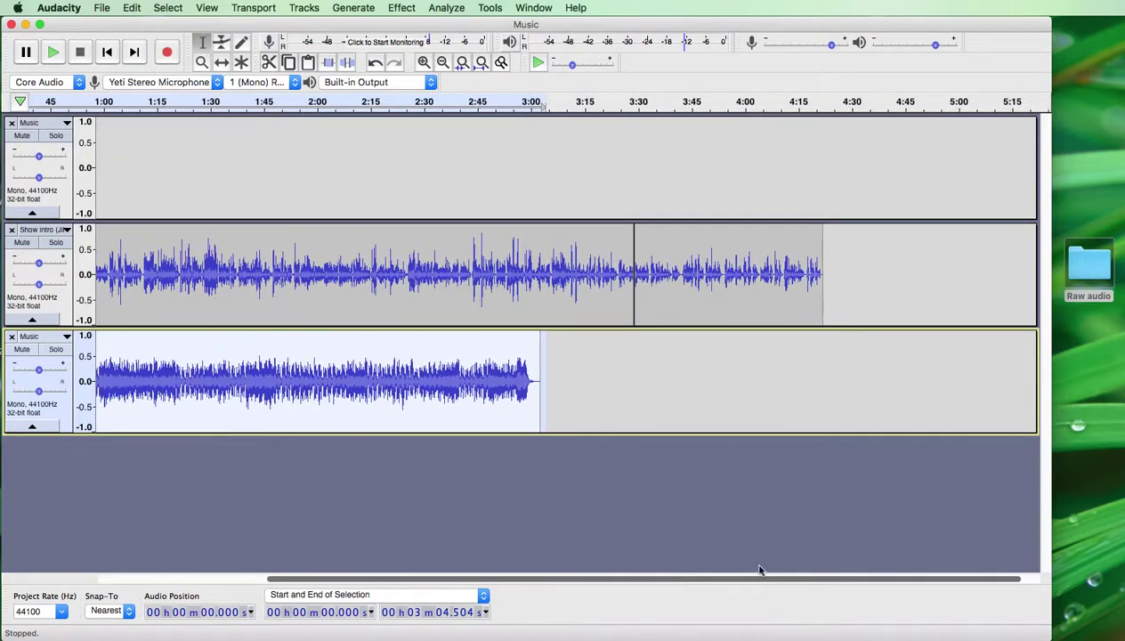
left_click(820, 162)
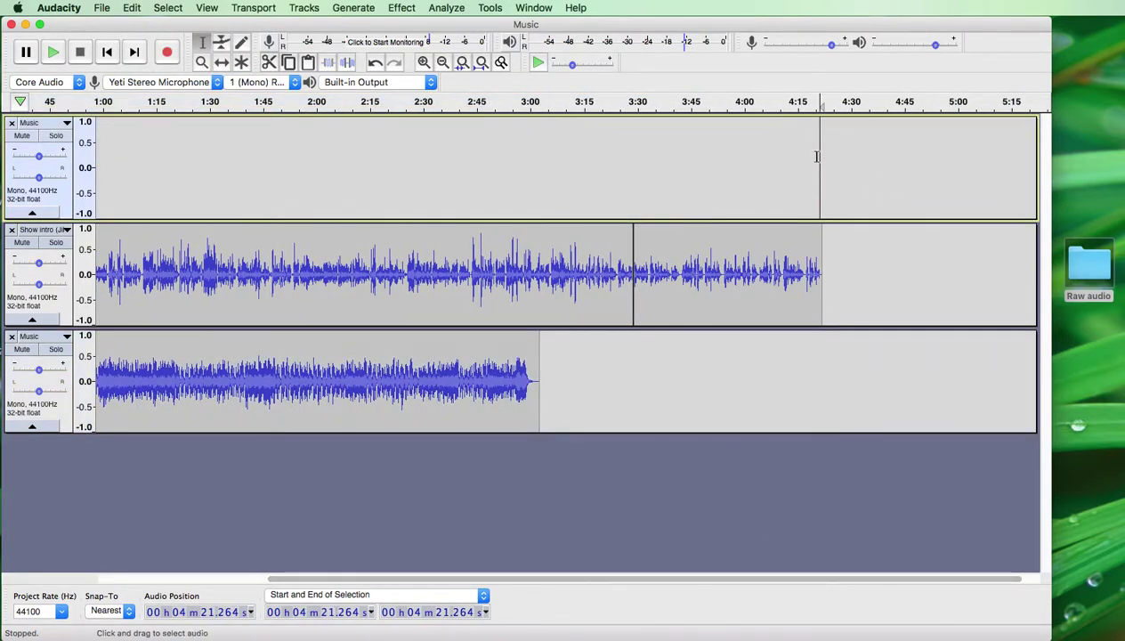
left_click(810, 156)
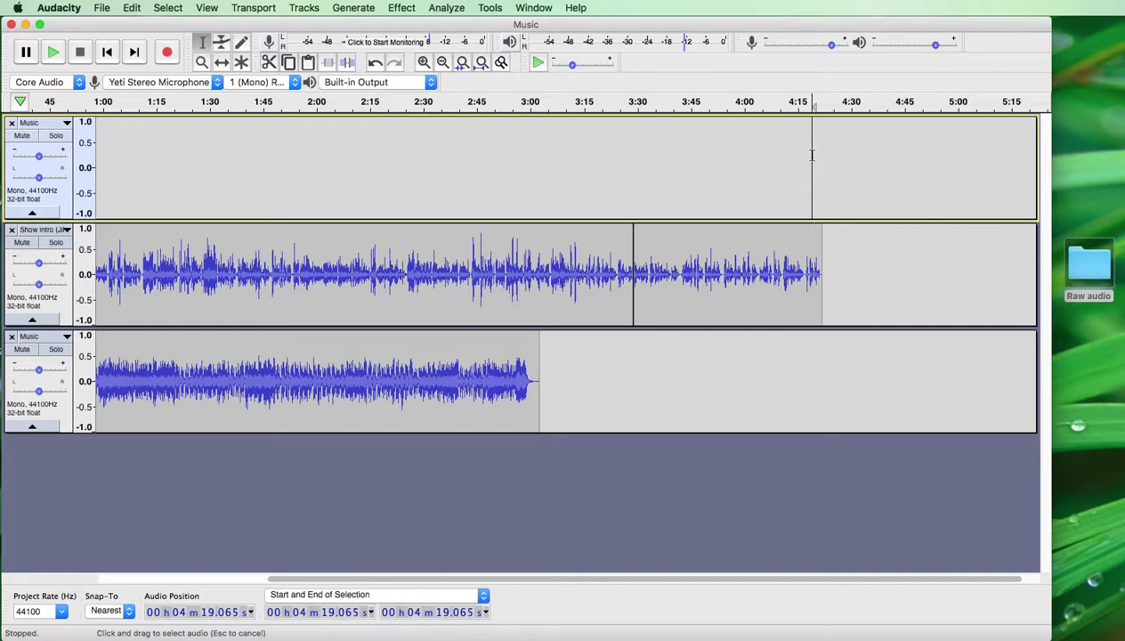
left_click(132, 8)
left_click(144, 102)
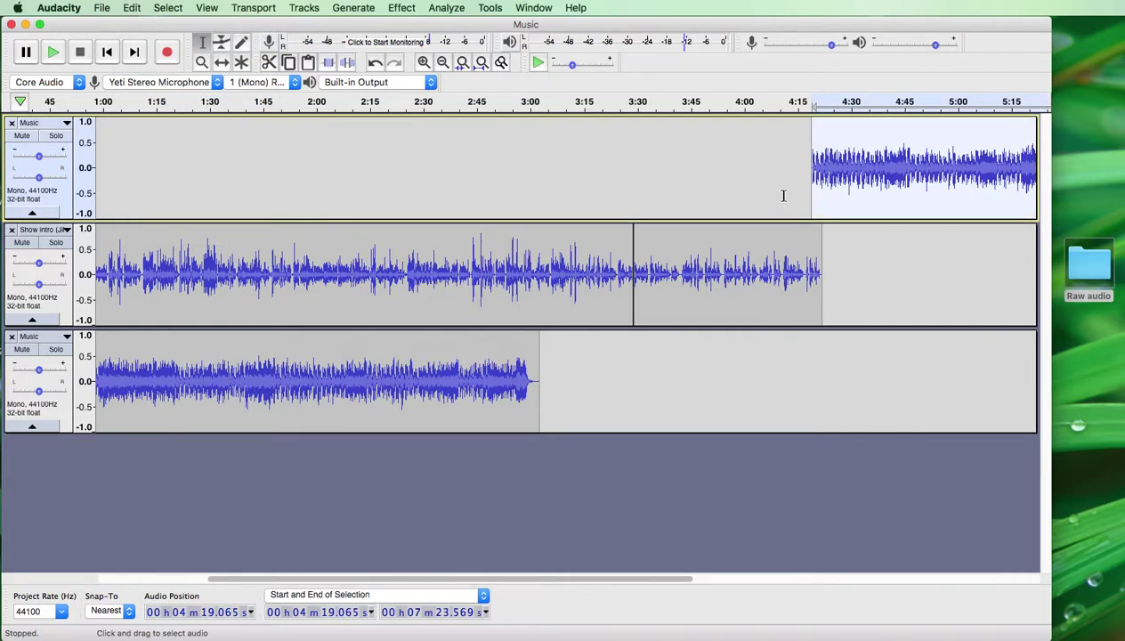
Step: Play the overlap of the speech and the pasted closing music from about 4:15.7
left_click(800, 201)
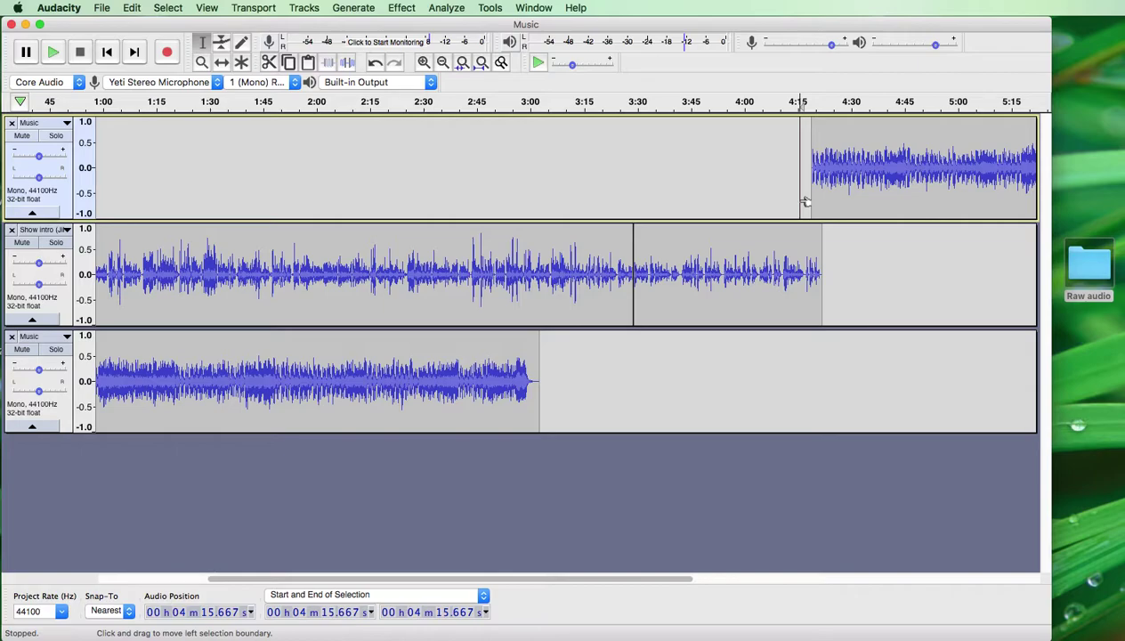
key("space")
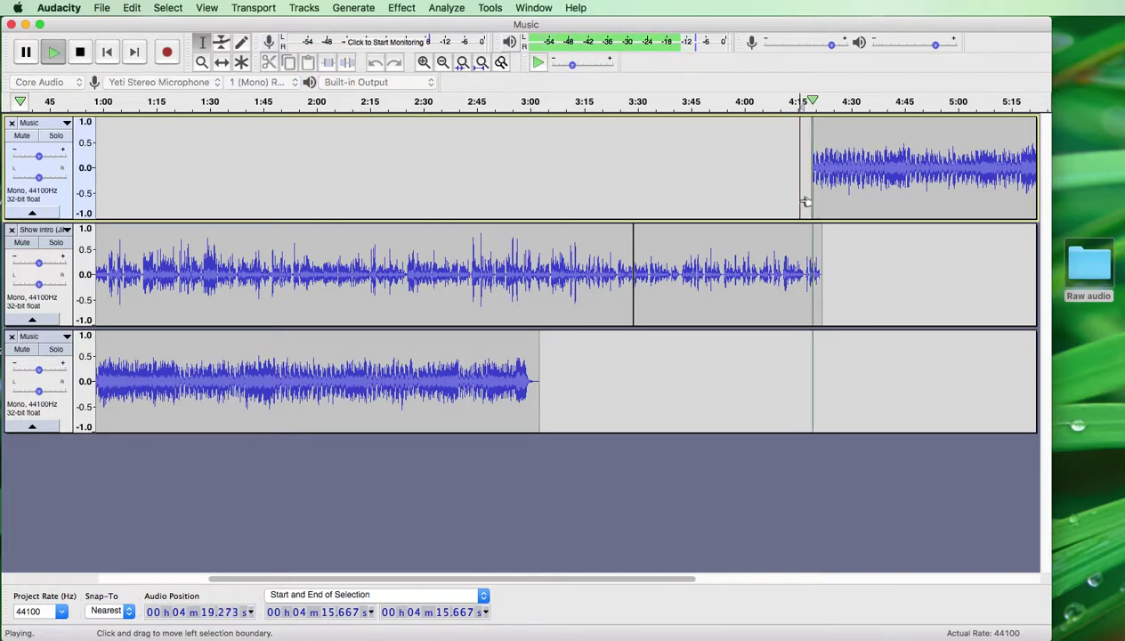
key("space")
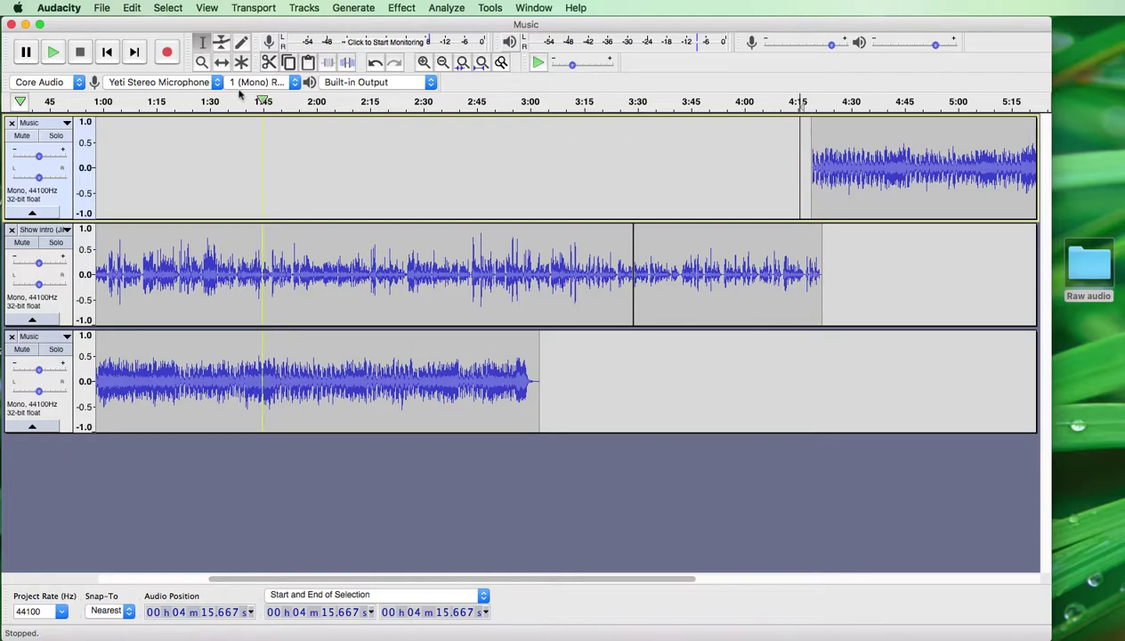
Step: Shape the closing music's volume envelope to start at about 0.5 and rise to nearly full level by about 4:22
left_click(224, 43)
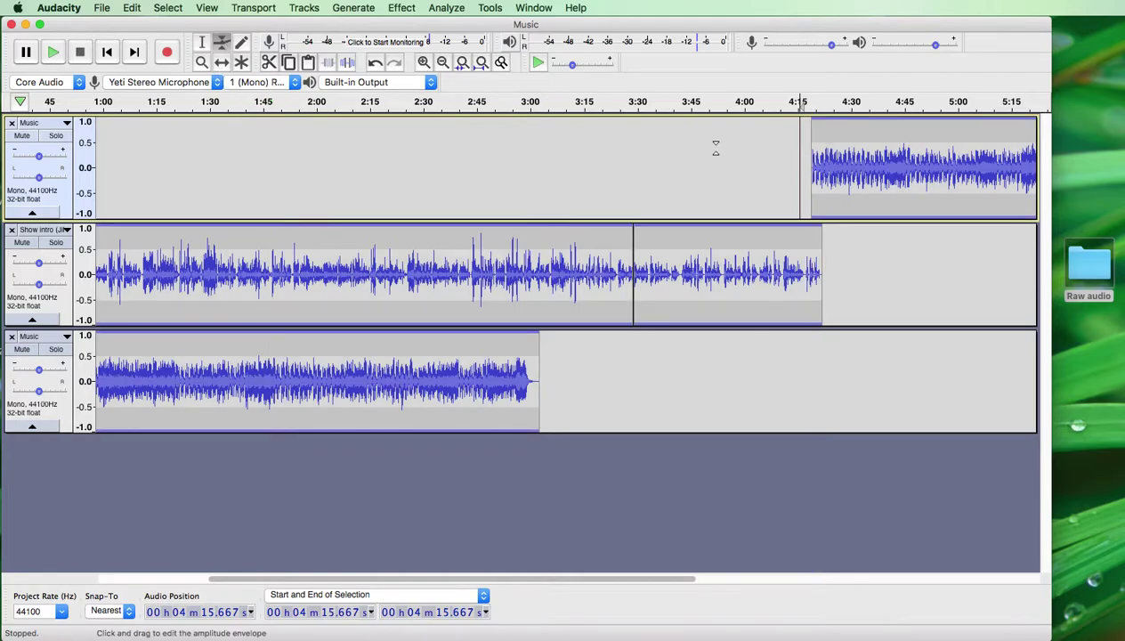
left_click_drag(816, 126, 814, 126)
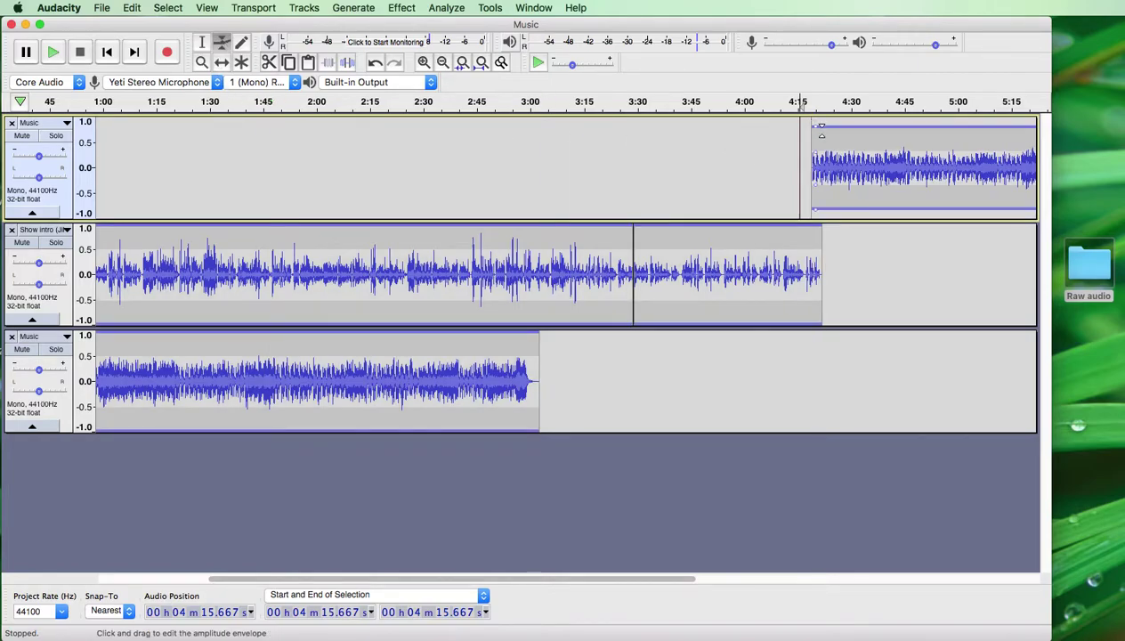
left_click_drag(813, 127, 813, 145)
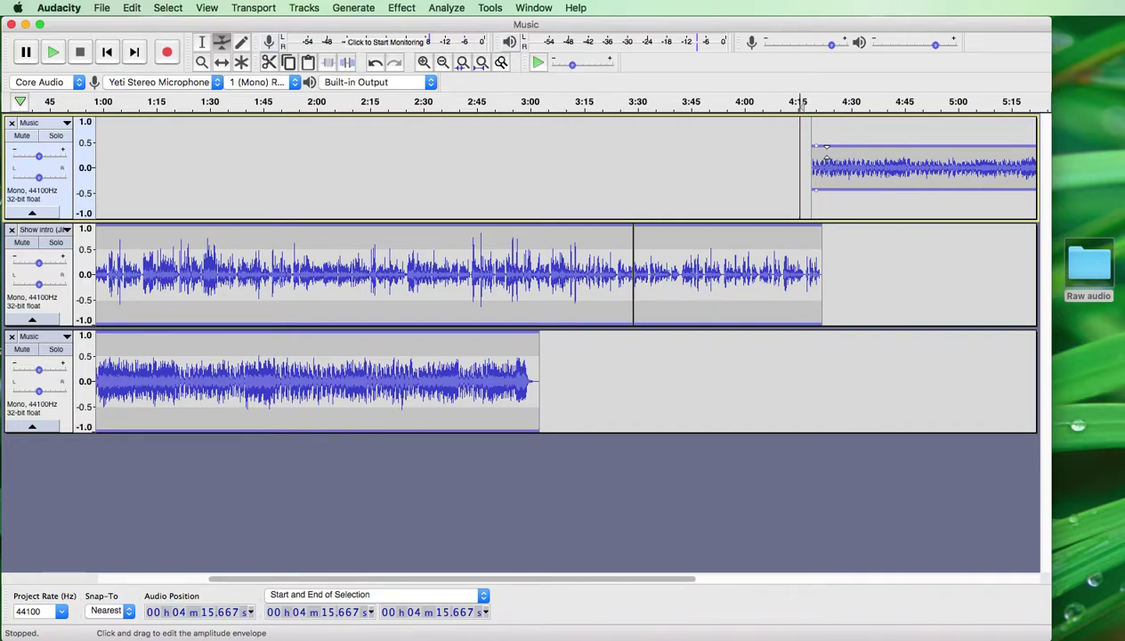
left_click(827, 152)
left_click_drag(829, 149, 824, 120)
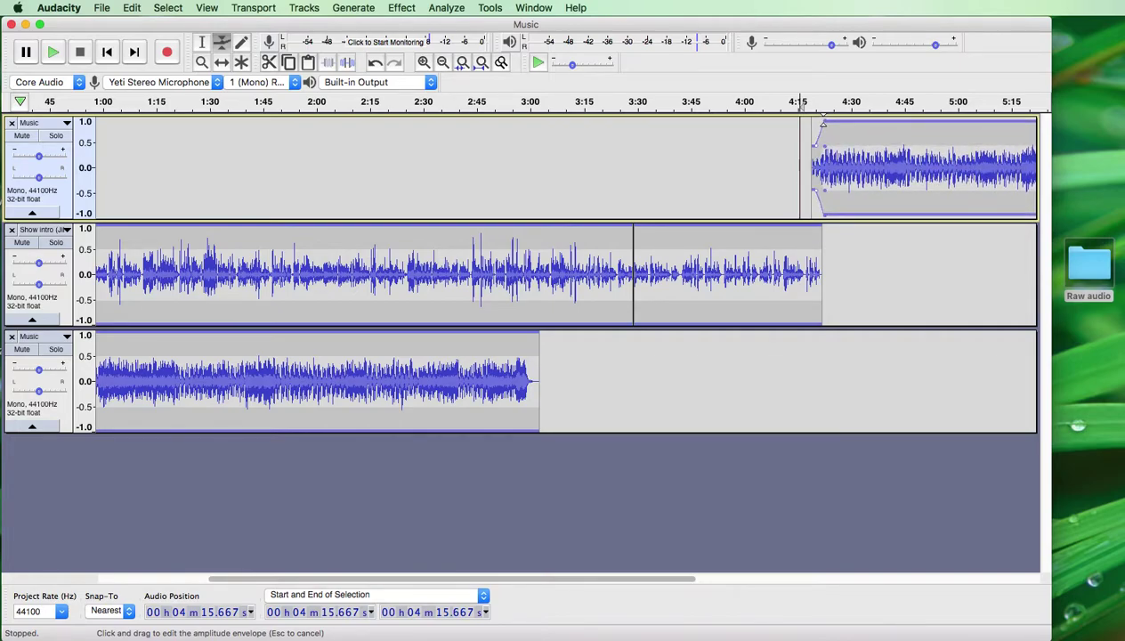
Step: Play the closing music's rise under the end of the speech from about 4:16.3
left_click(201, 42)
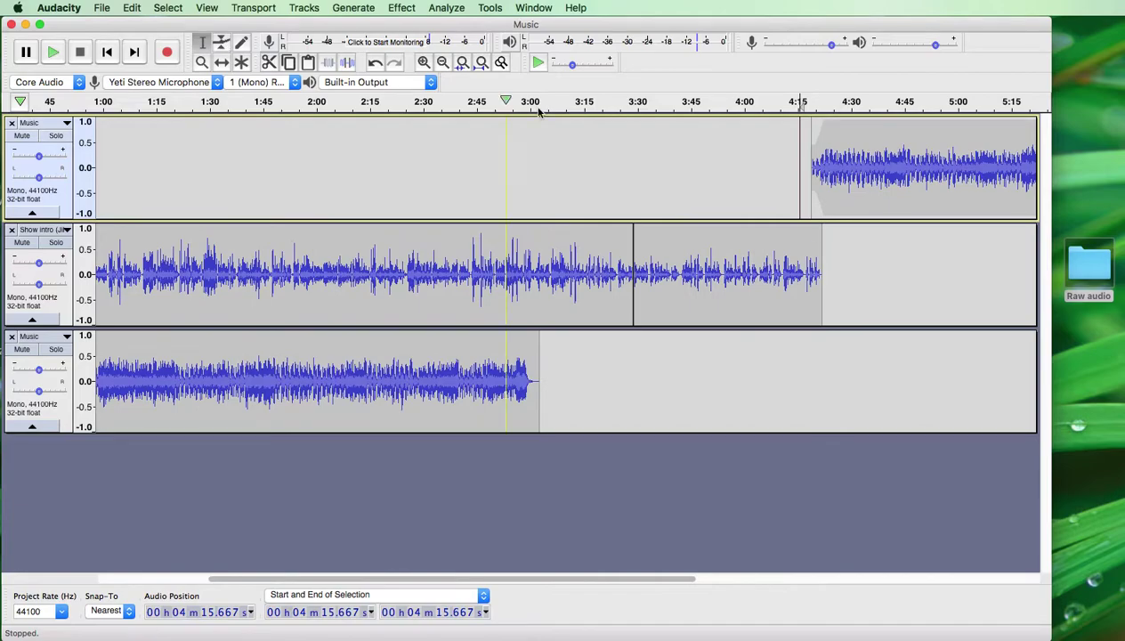
left_click(806, 166)
key("space")
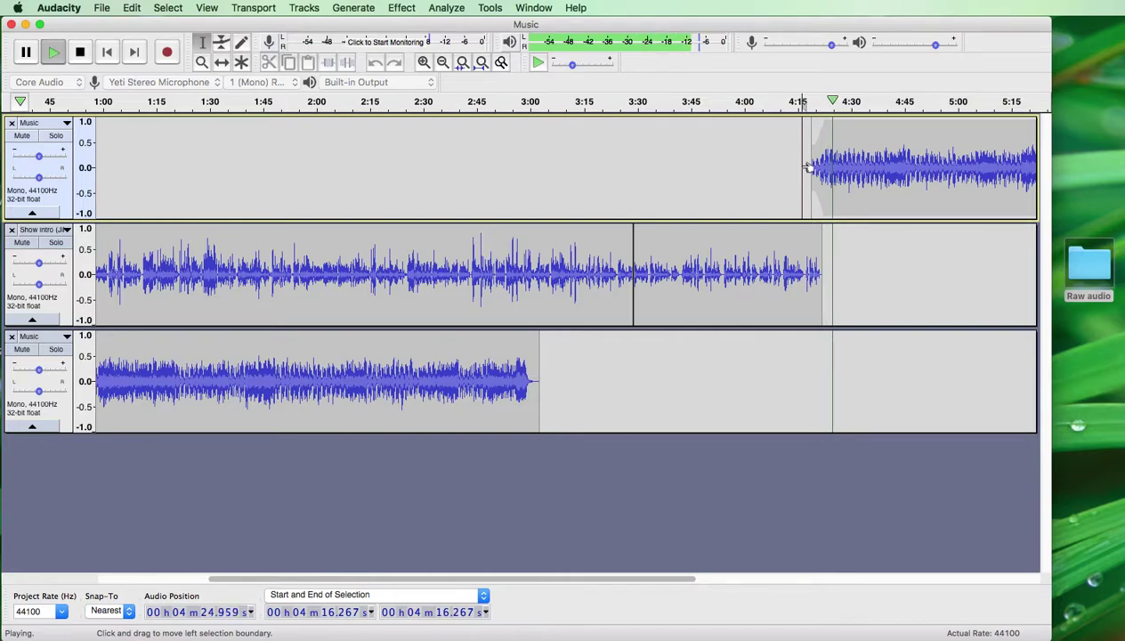
key("space")
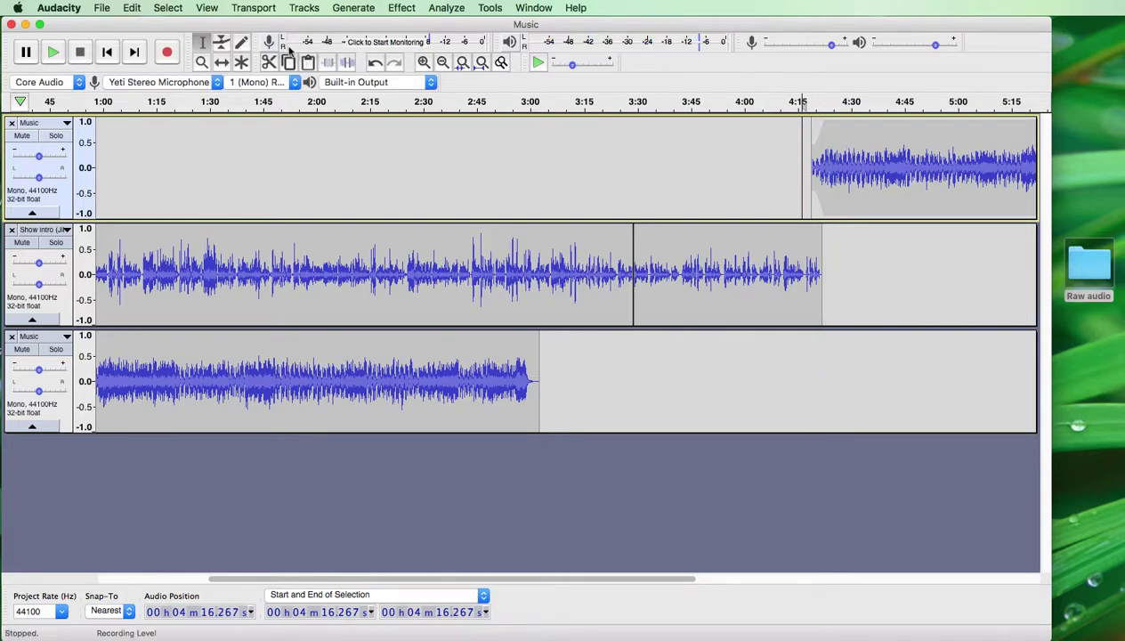
Step: Fade the closing music out with the envelope, reaching near silence at about 4:35
left_click(222, 43)
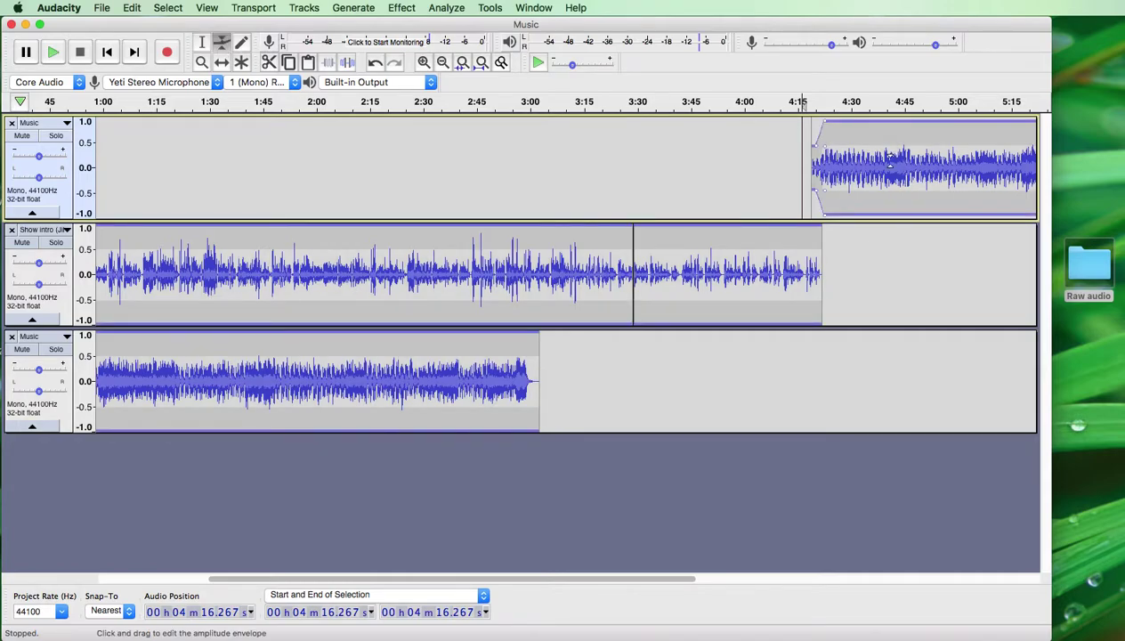
left_click_drag(847, 129, 868, 165)
left_click_drag(497, 579, 675, 557)
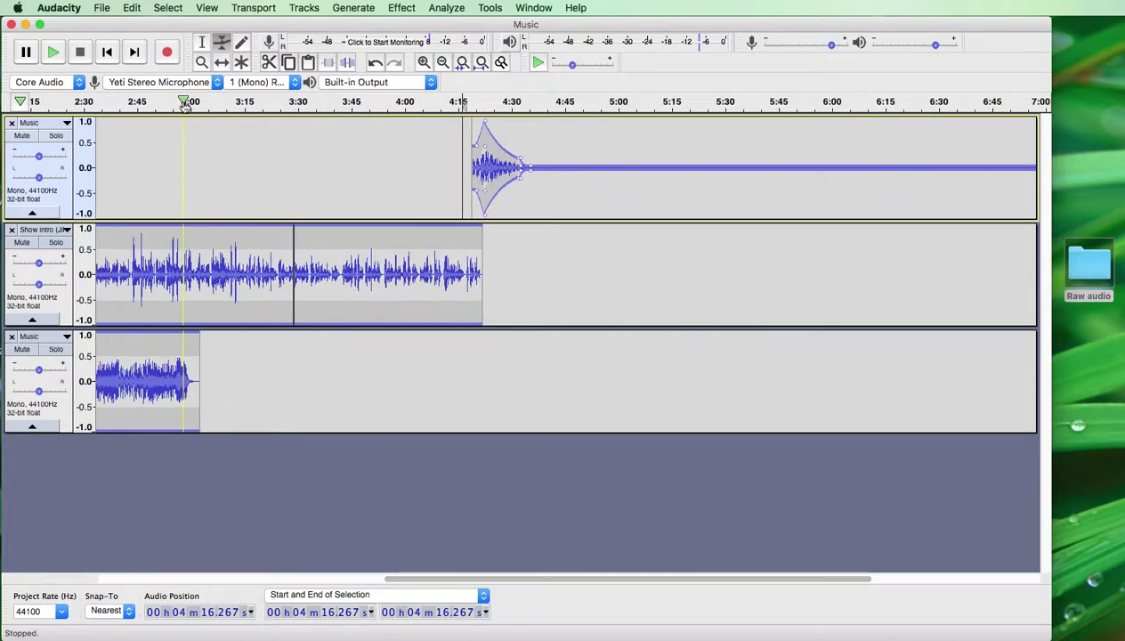
Step: Split the closing music at about 4:35.5 and shift the nearly silent remainder away, starting at about 4:43
left_click(202, 44)
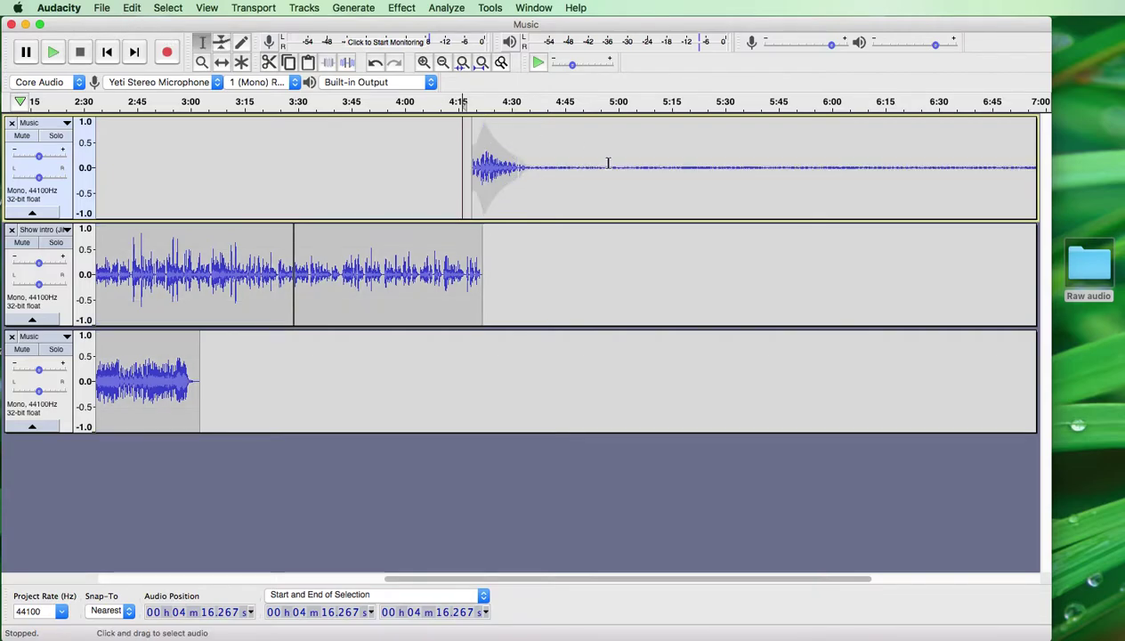
left_click(531, 161)
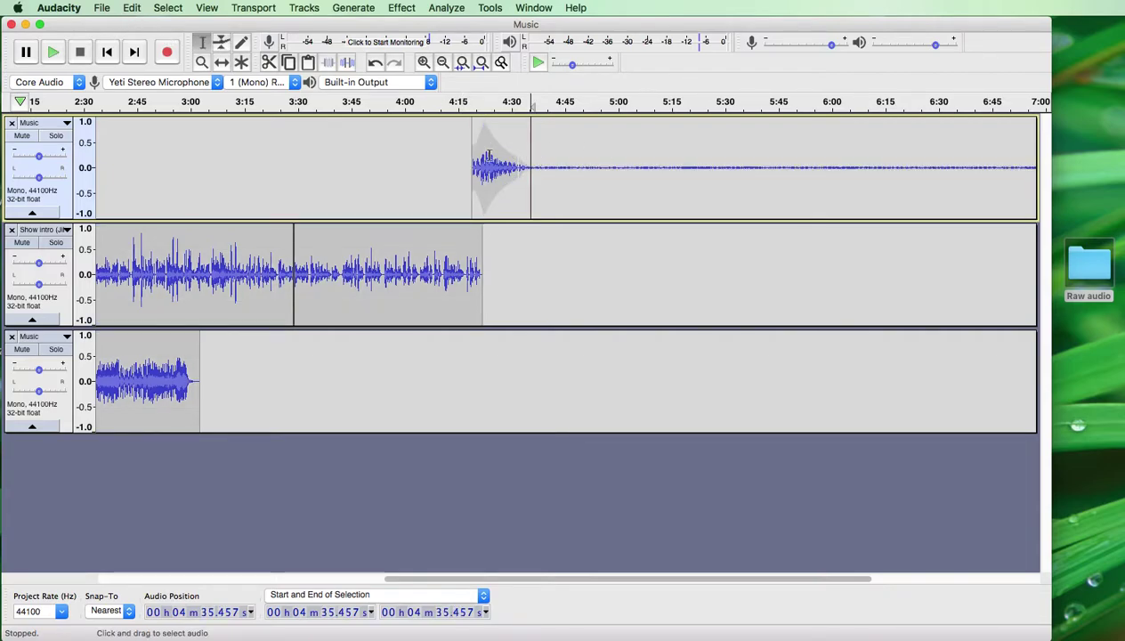
left_click(130, 9)
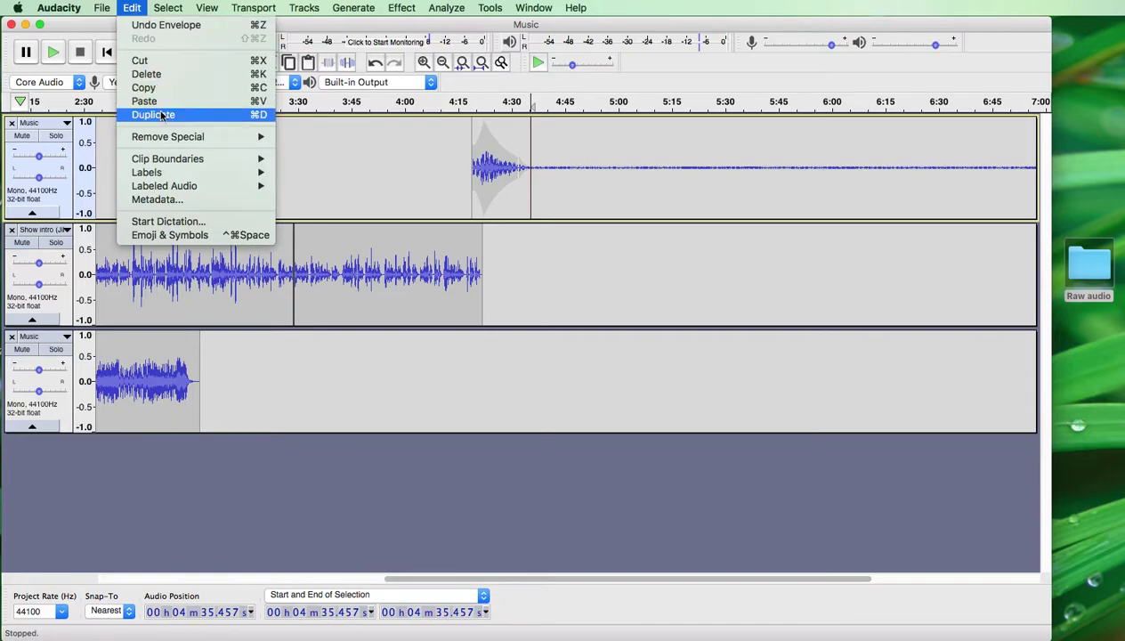
mouse_move(263, 158)
left_click(303, 158)
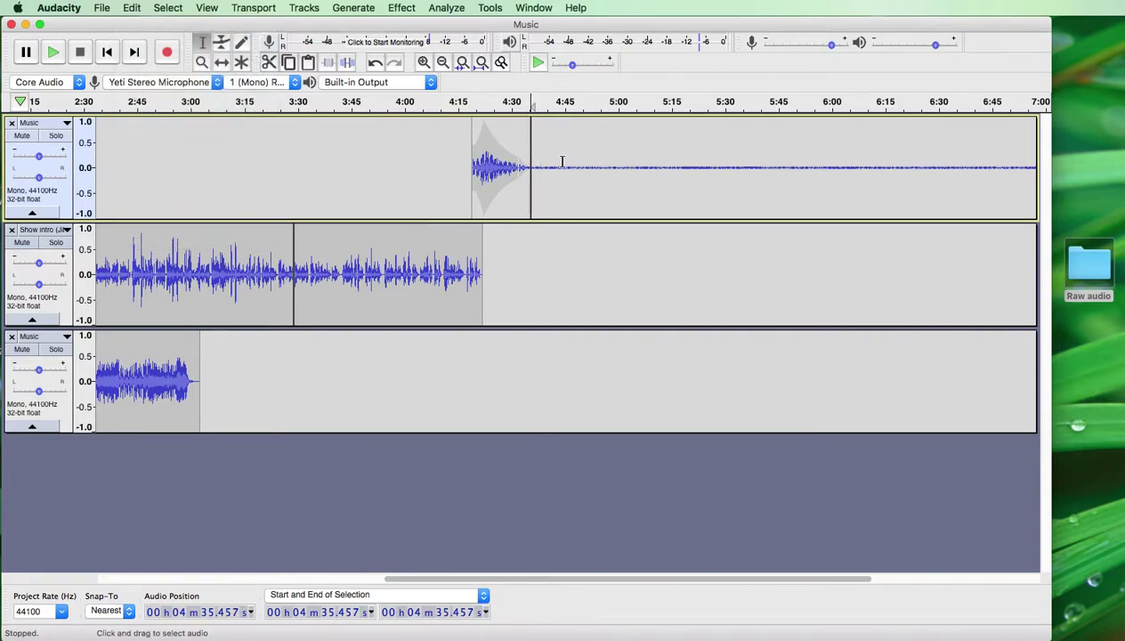
left_click(222, 61)
left_click_drag(600, 150, 627, 152)
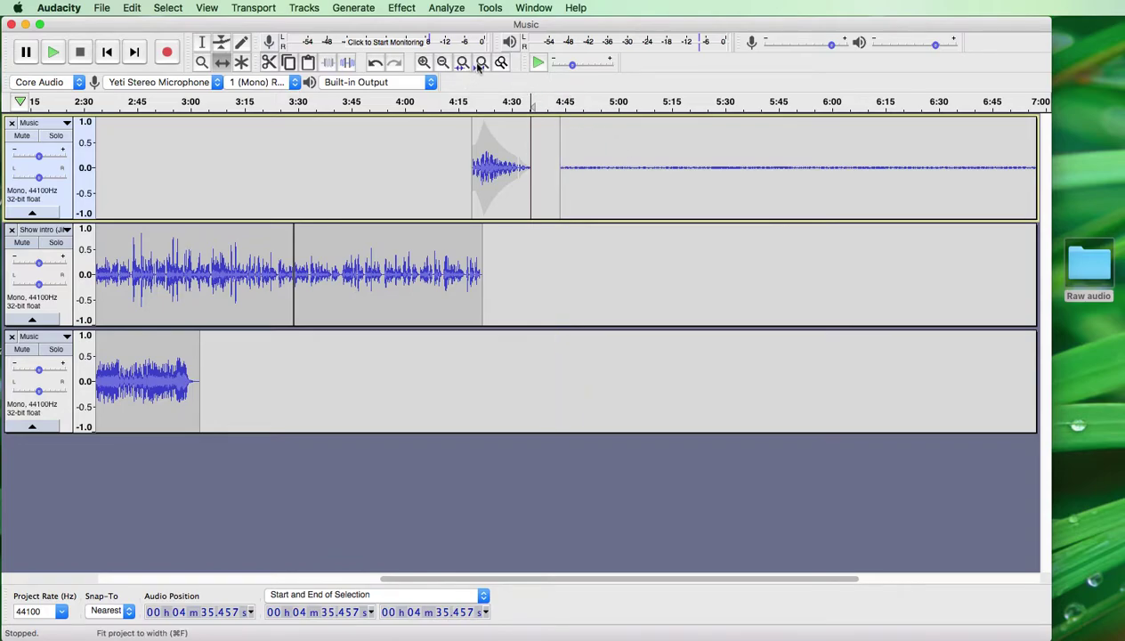
Step: Delete the split-off, nearly silent remainder of the closing music, including its leftover fragment
left_click(479, 64)
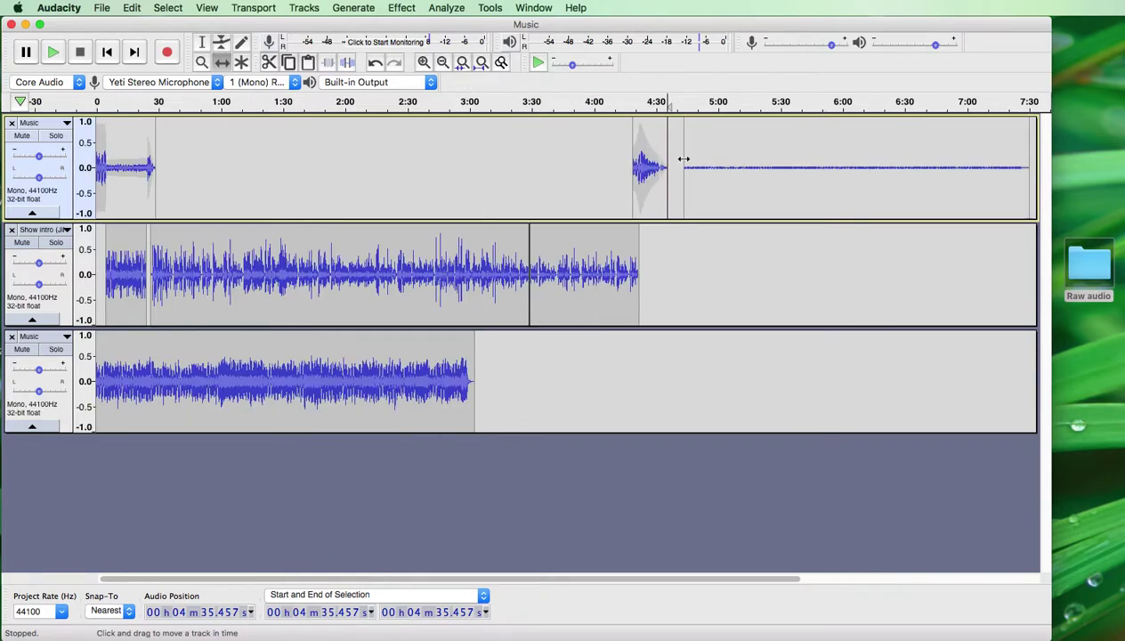
left_click(202, 42)
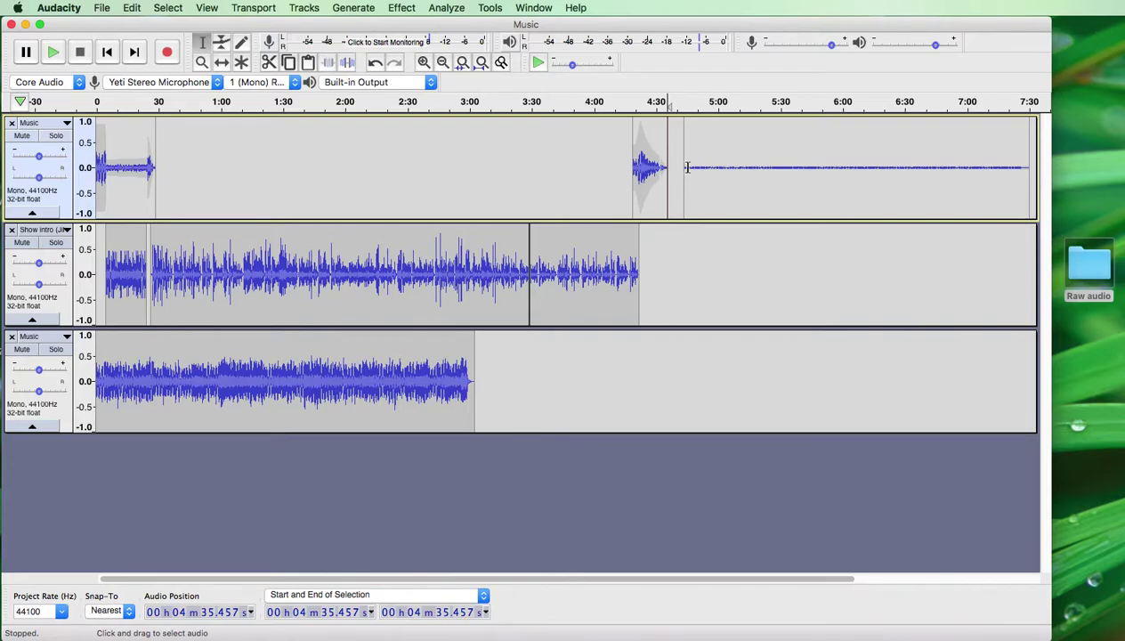
left_click_drag(693, 167, 1046, 169)
key("Delete")
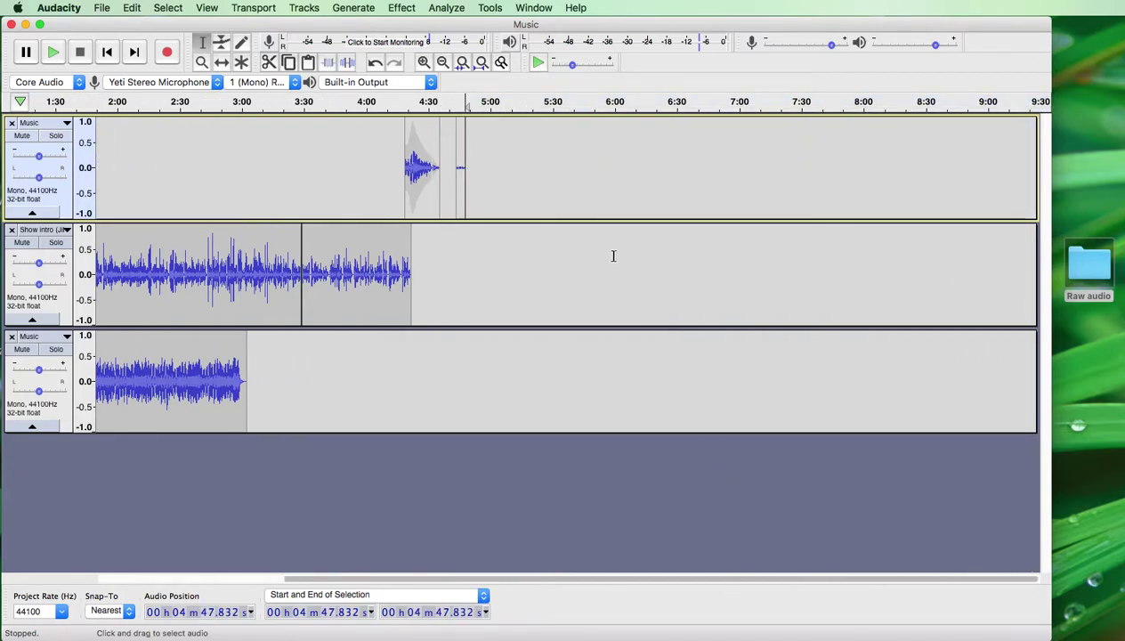
left_click_drag(455, 170, 476, 172)
key("Delete")
Step: Play the podcast's finished ending with the fading music from about 4:13
left_click_drag(510, 580, 391, 570)
left_click(535, 143)
key("space")
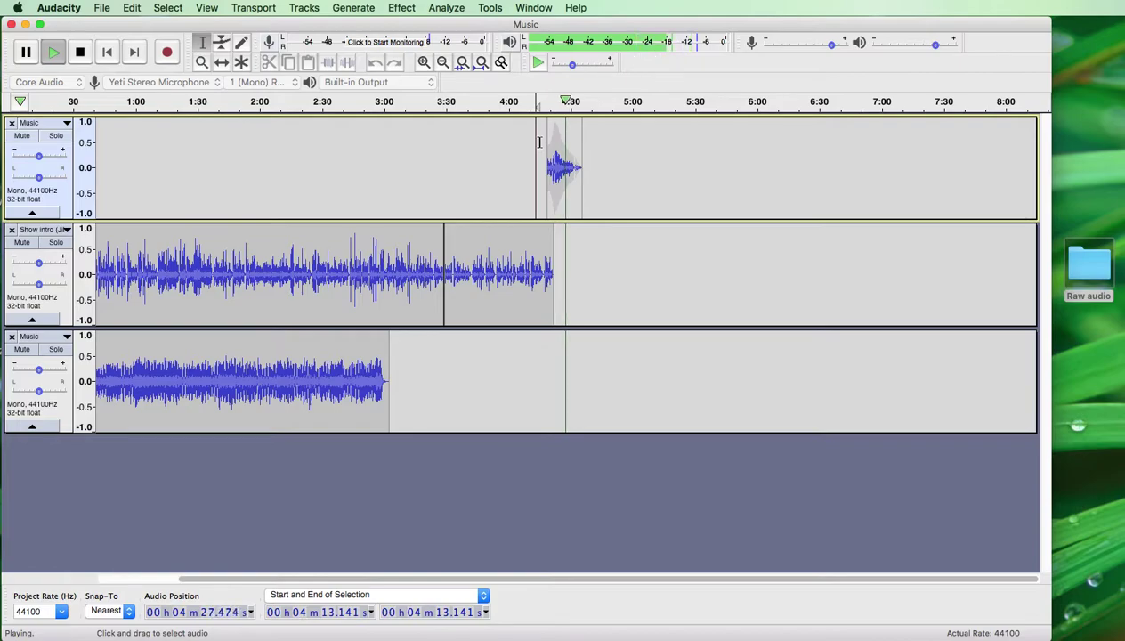
key("space")
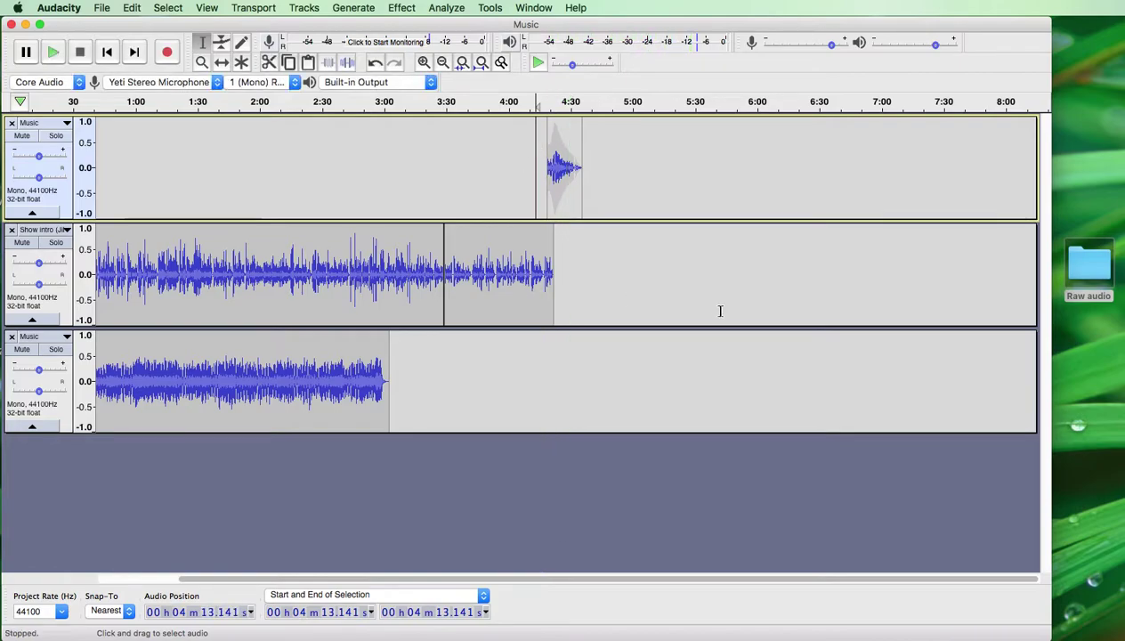
Step: Return the playback position to the project's start and set up an MP3 export named Podcast
left_click_drag(600, 585, 415, 566)
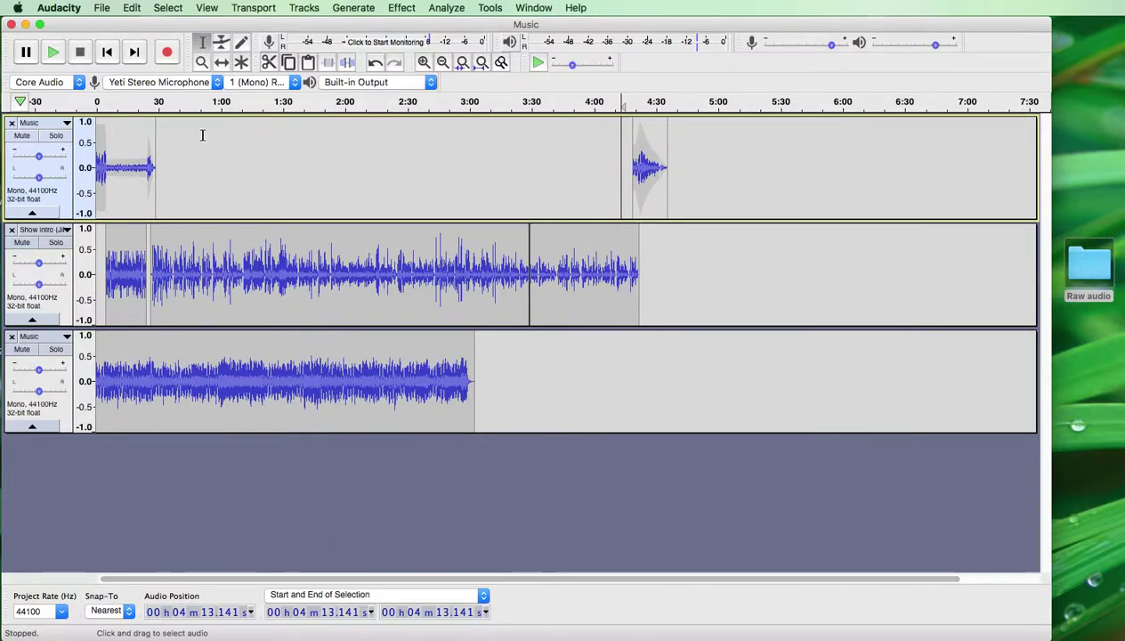
left_click(109, 53)
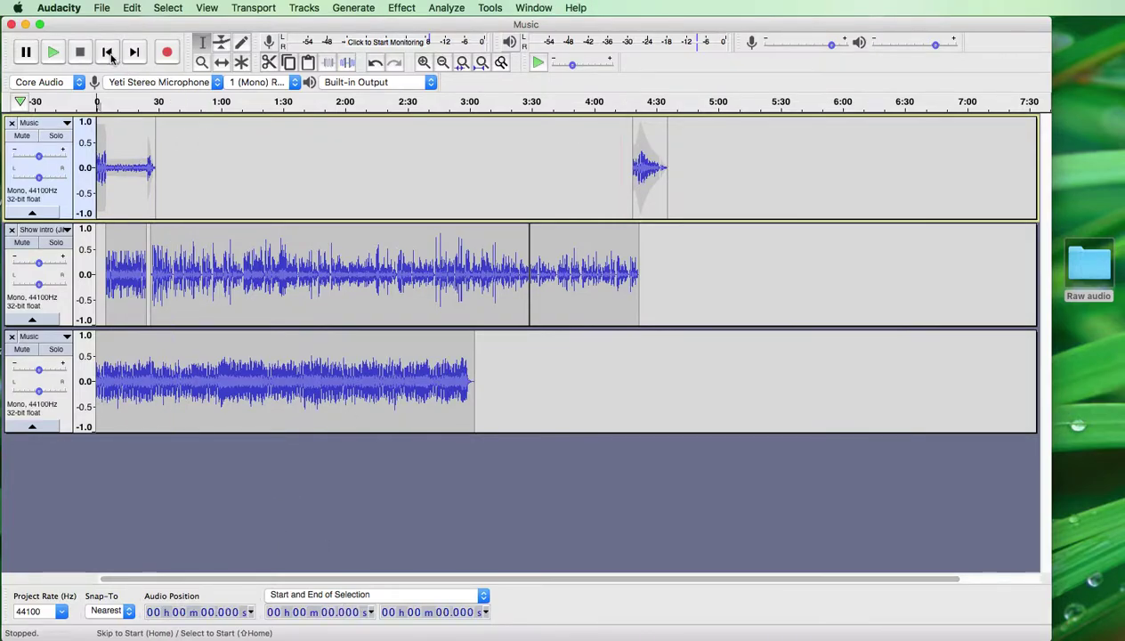
left_click(102, 9)
mouse_move(132, 129)
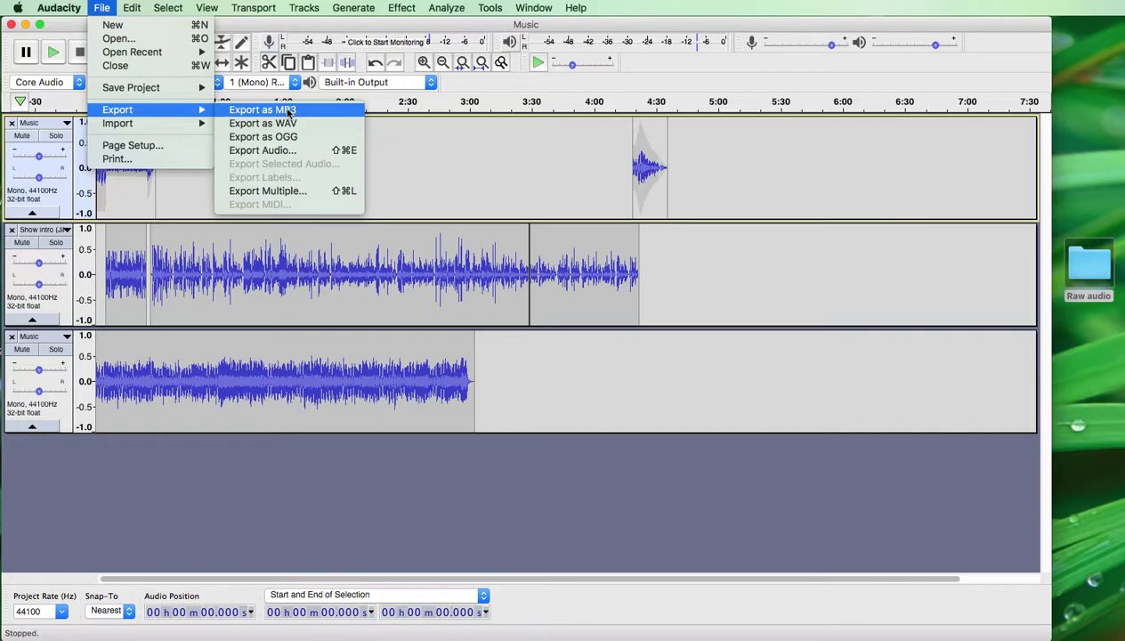
left_click(288, 110)
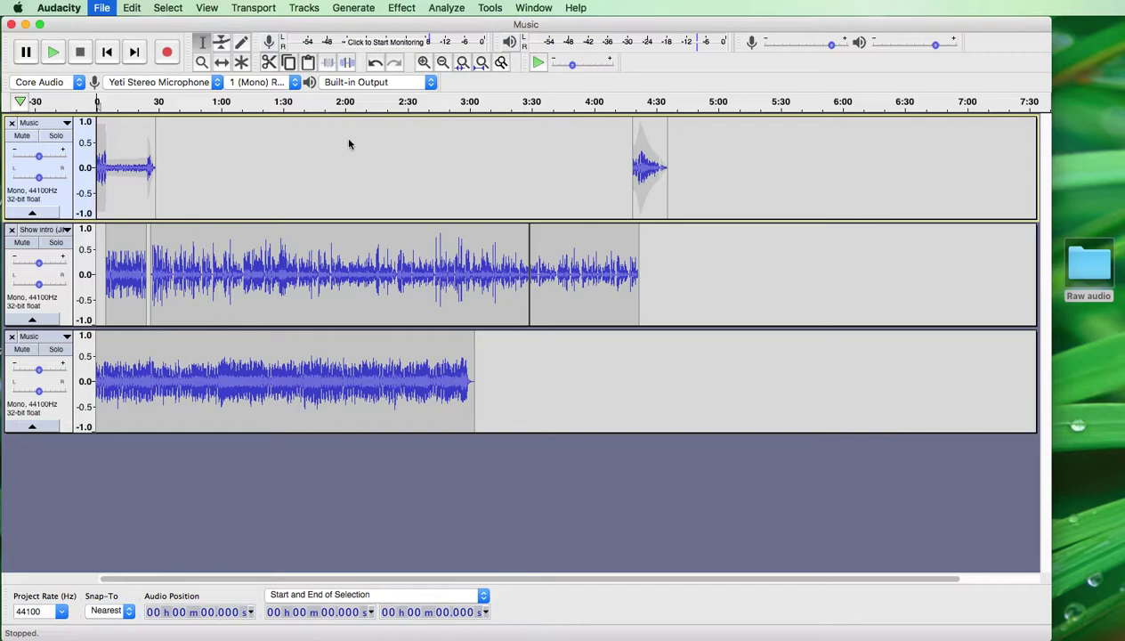
left_click_drag(890, 182, 636, 178)
type("Podcast")
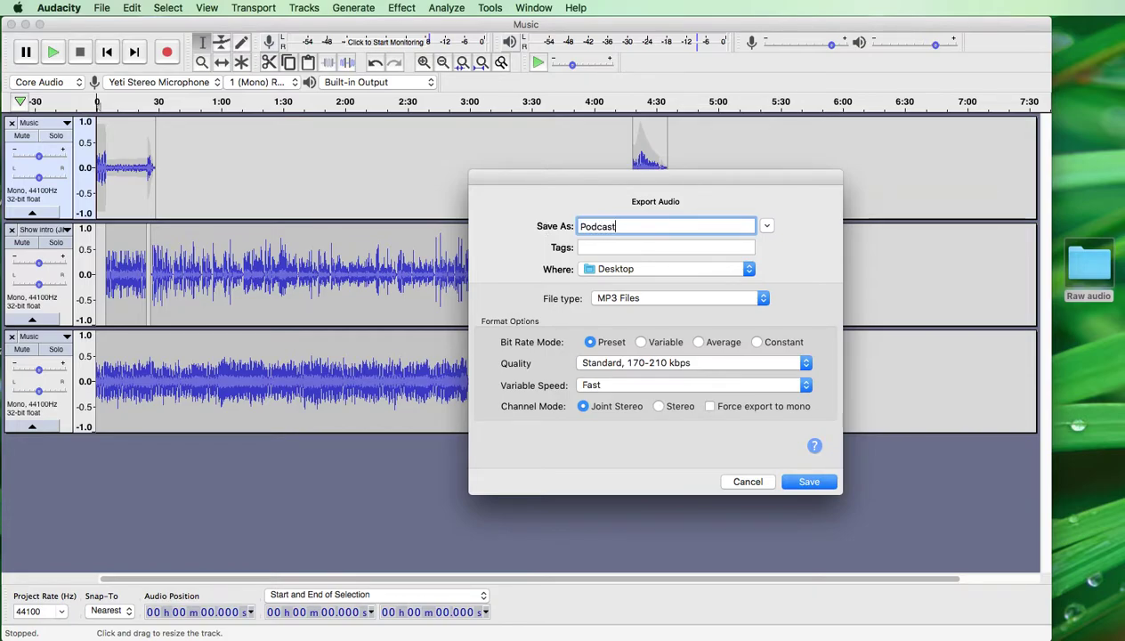
Step: Keep MP3 Files as the export's file type and save it to the Desktop, replacing the existing Podcast.mp3
left_click_drag(761, 181, 736, 164)
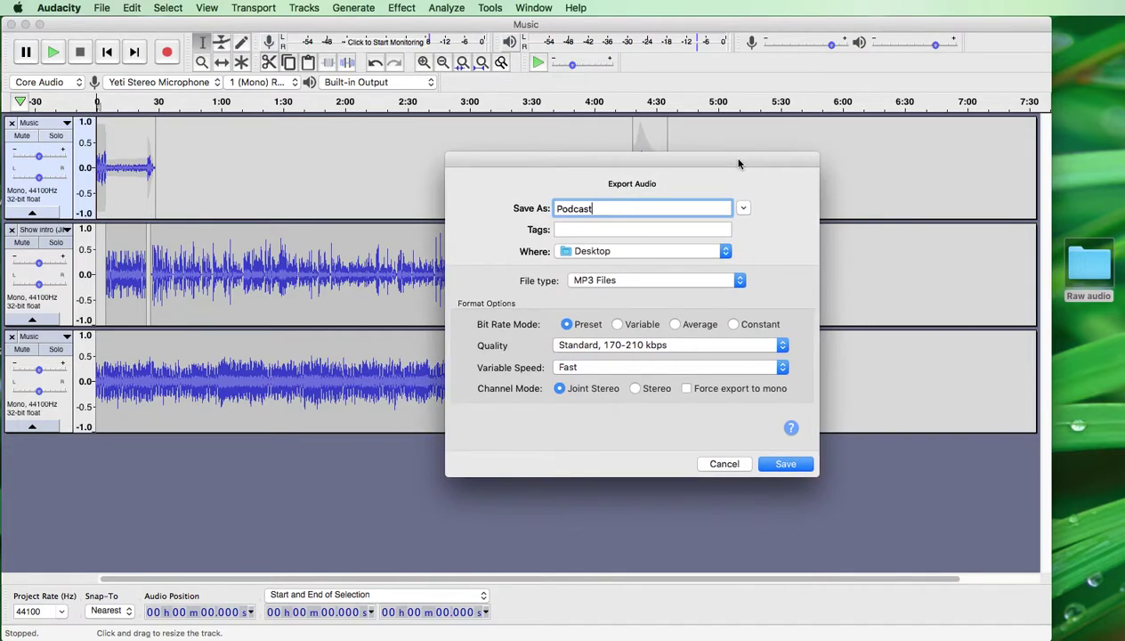
left_click(738, 282)
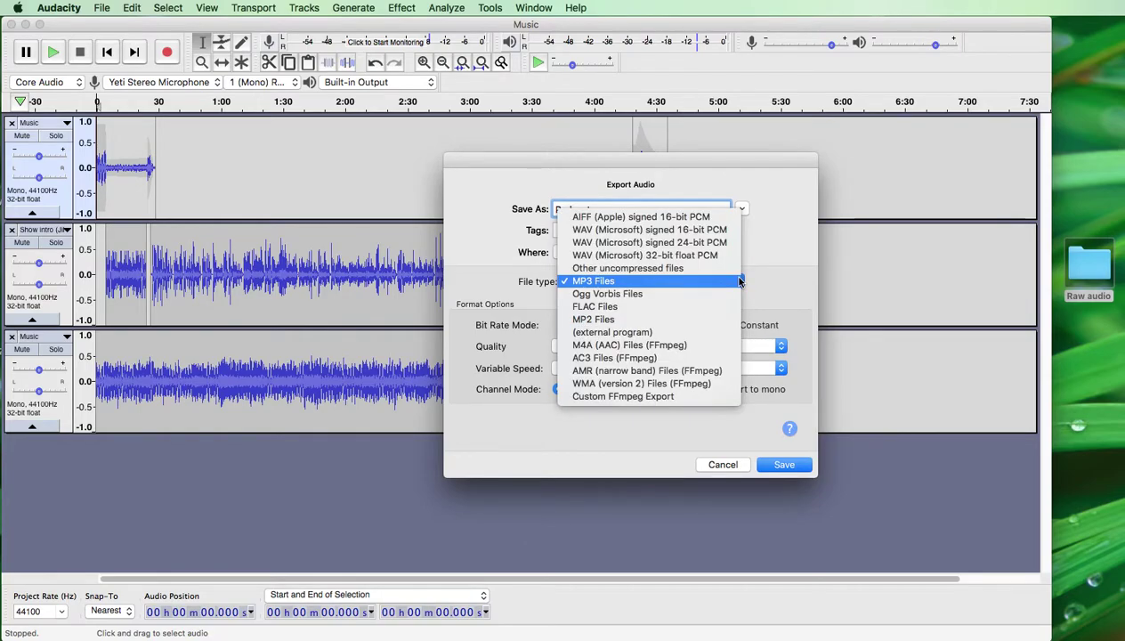
left_click(739, 282)
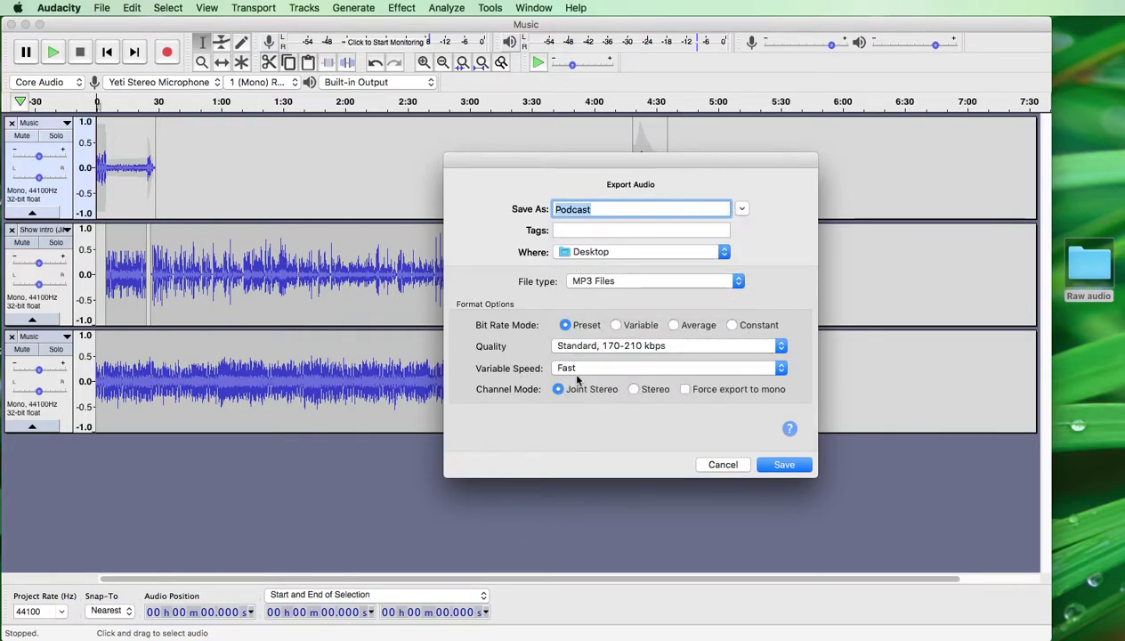
left_click(787, 466)
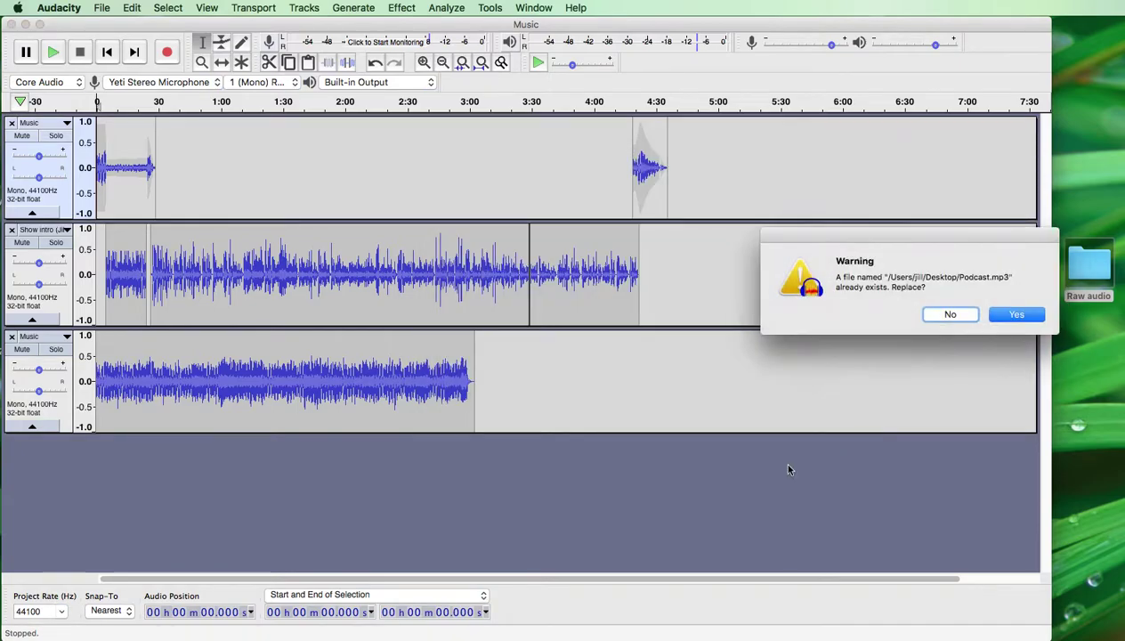
left_click(1019, 316)
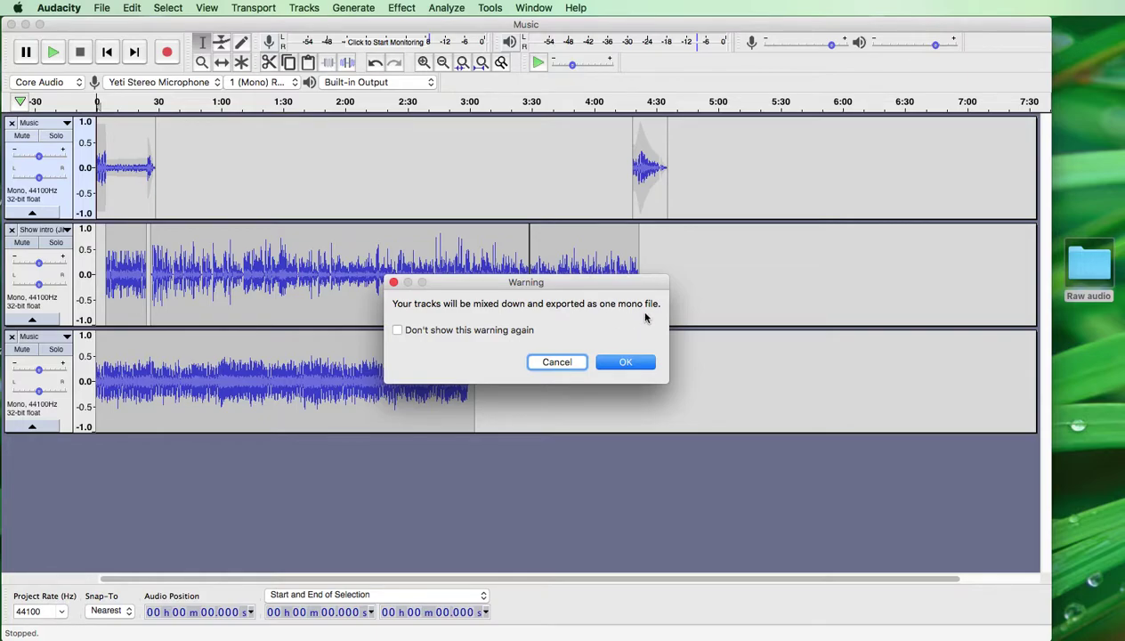
Step: Accept the mixdown to one mono file and complete the export with all metadata tag values cleared
left_click(617, 367)
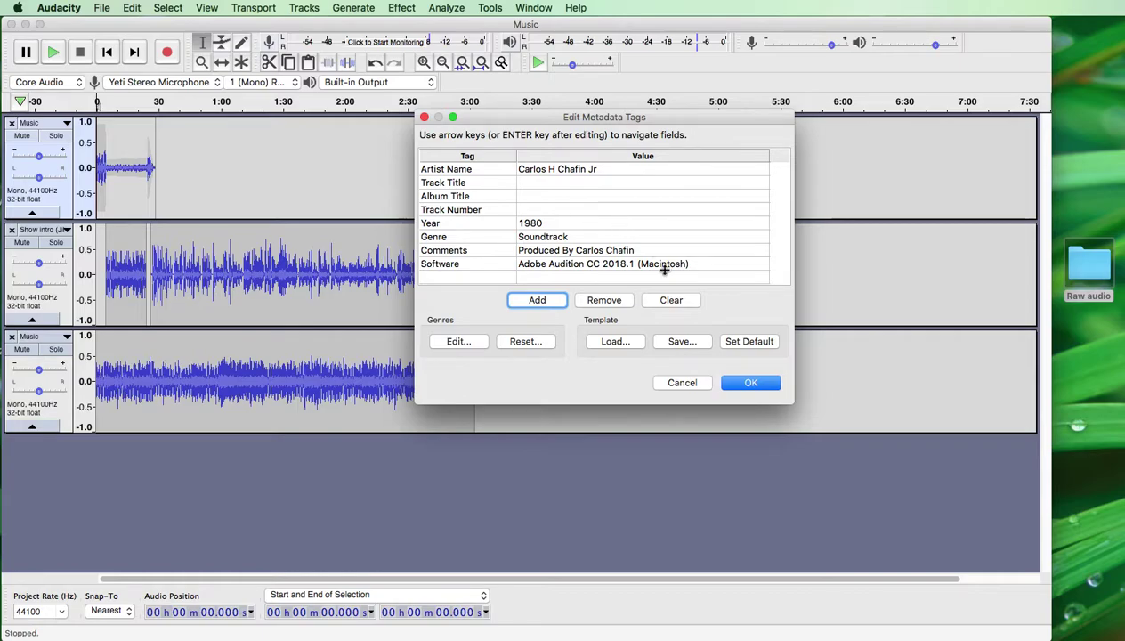
left_click(672, 301)
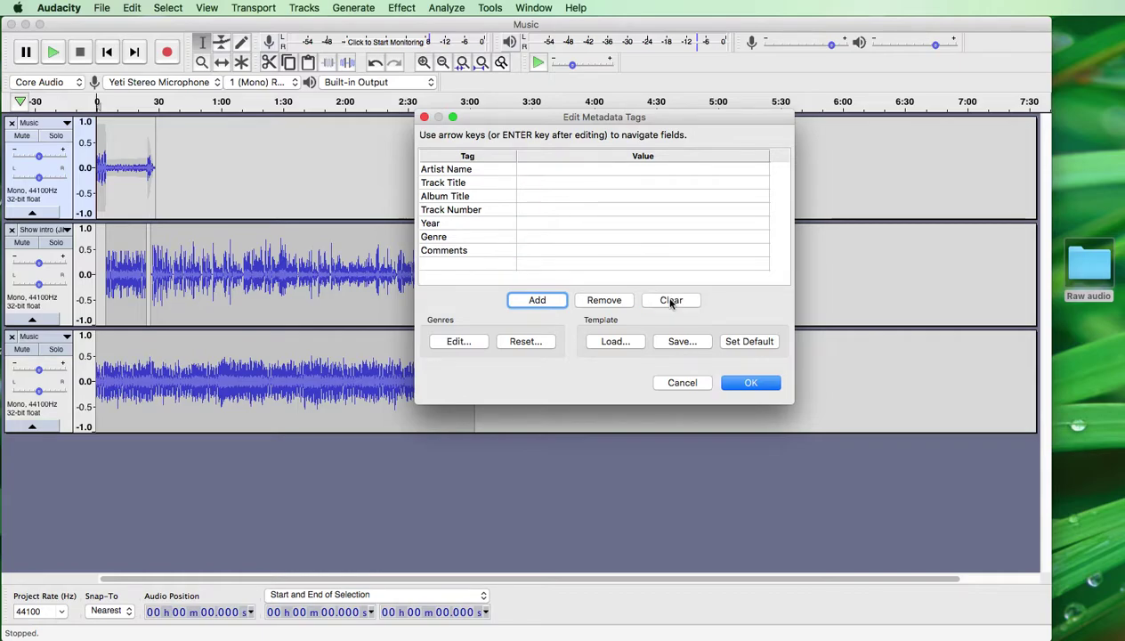
left_click(753, 383)
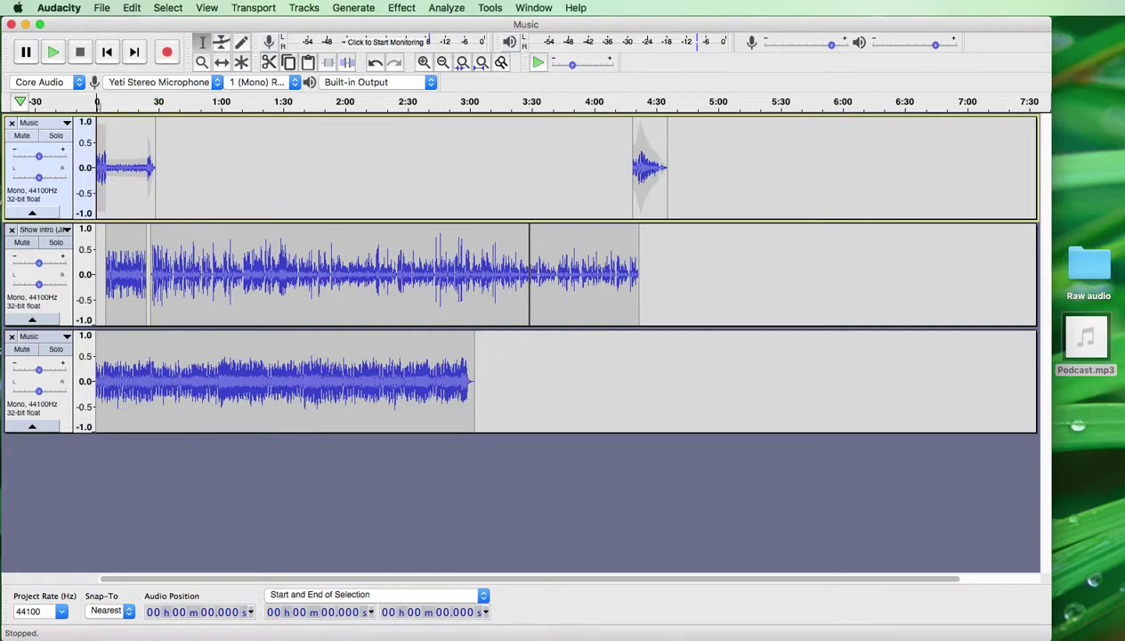
key("super+Tab")
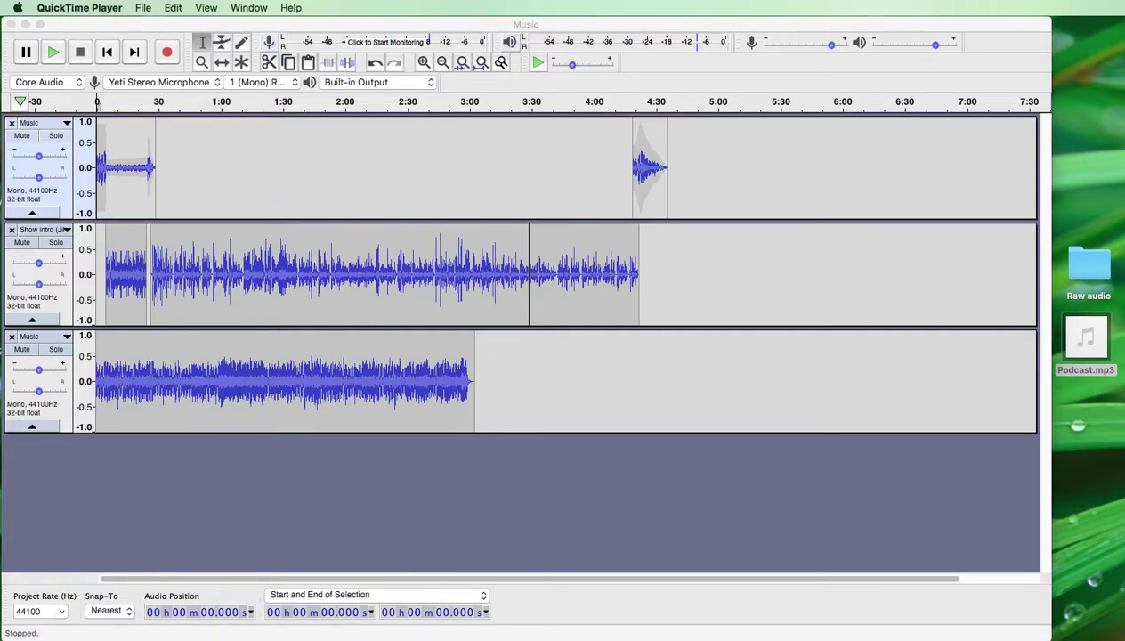